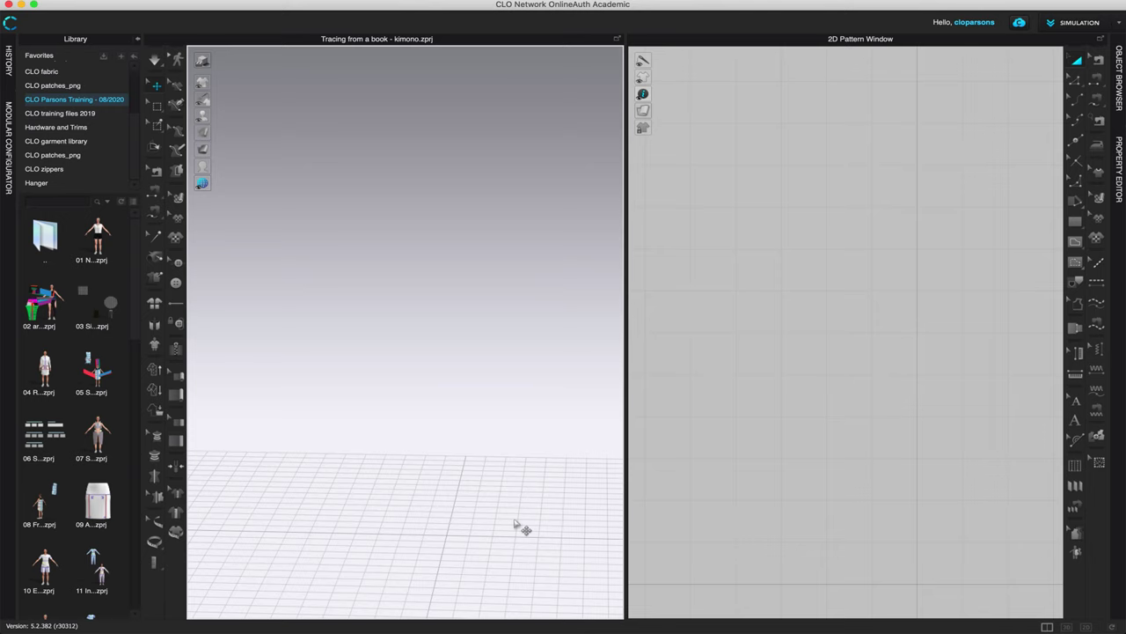
- Examine the book page on the kimono with shoulderline seam in the image viewer, and return to CLO
key("super+Tab")
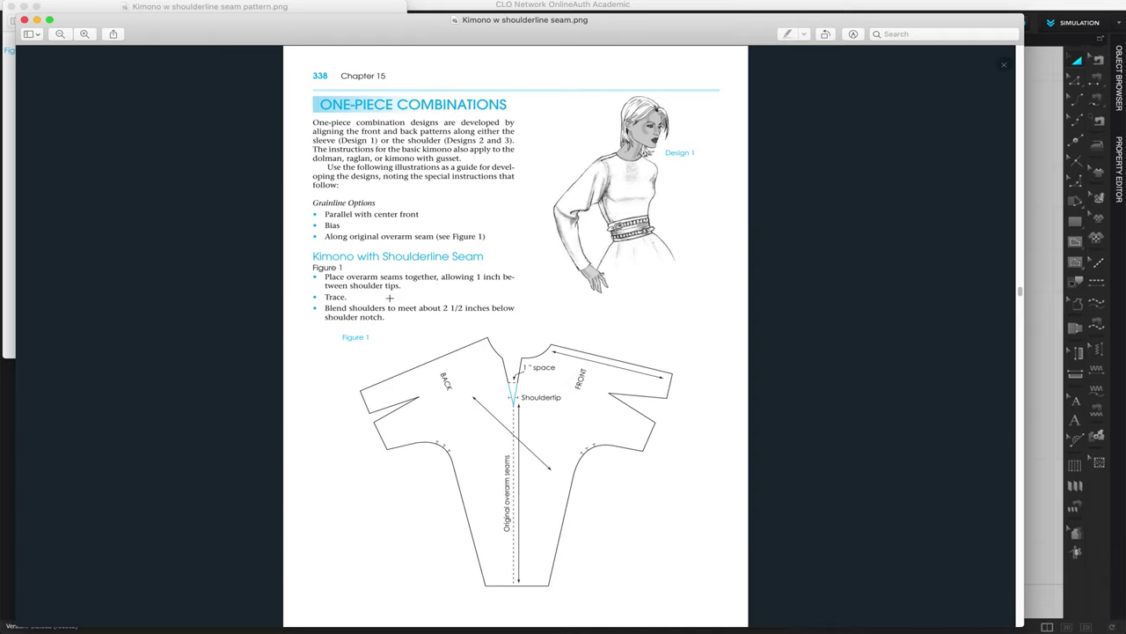
key("super+Tab")
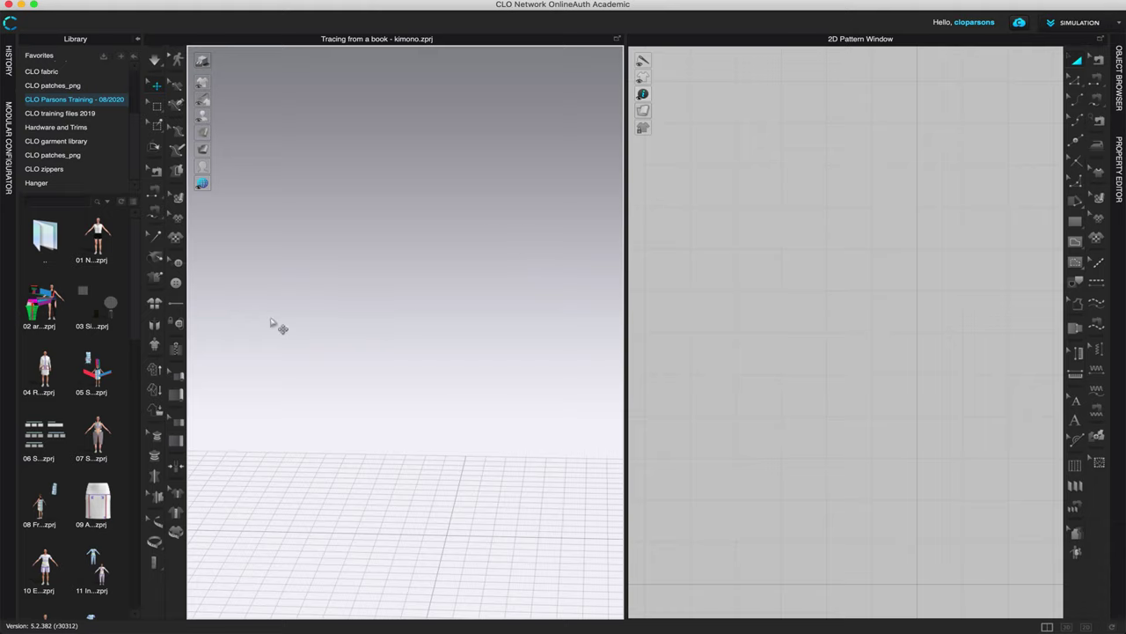
- Load the FV2_Grace avatar into the workspace from the library's Female_V2 avatar folder
scroll(79, 115, "up", 3)
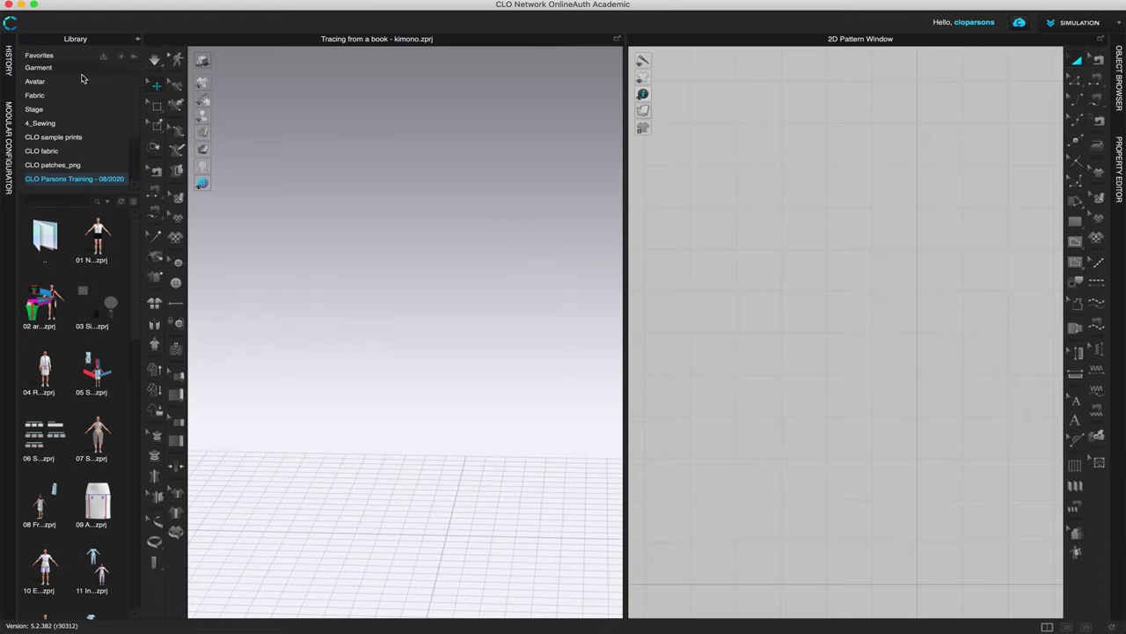
left_click(35, 81)
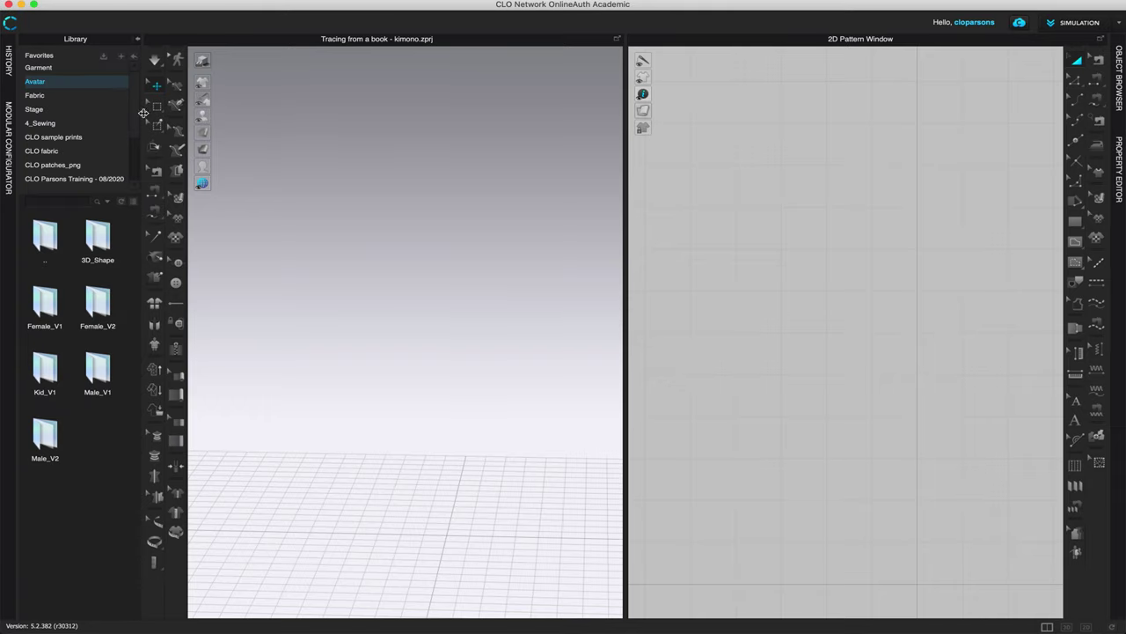
double_click(97, 304)
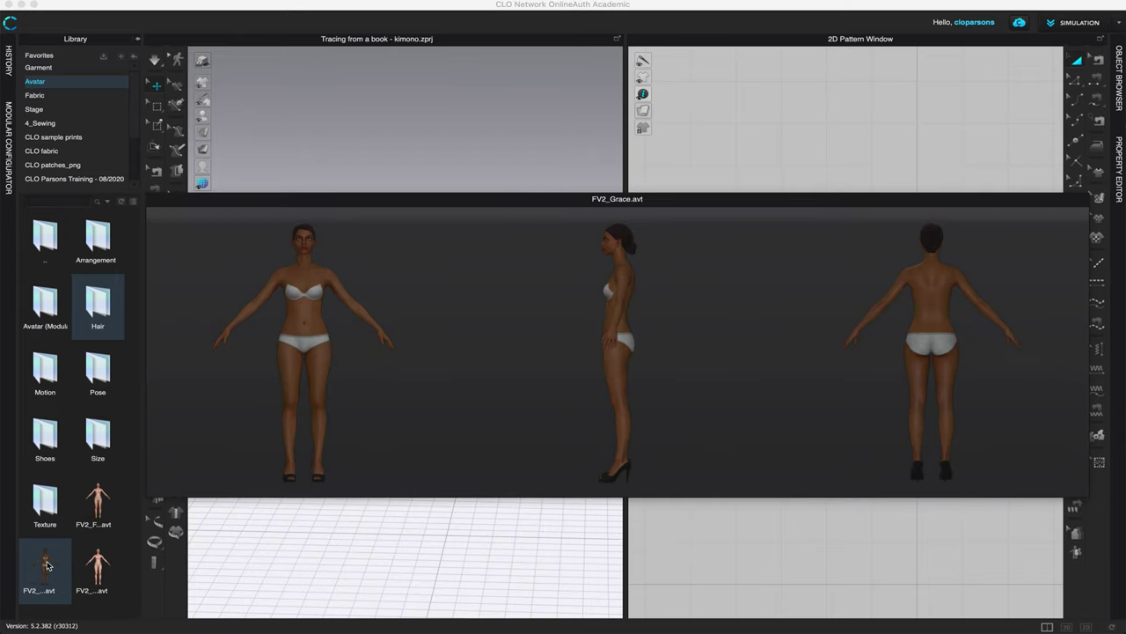
right_click(48, 565)
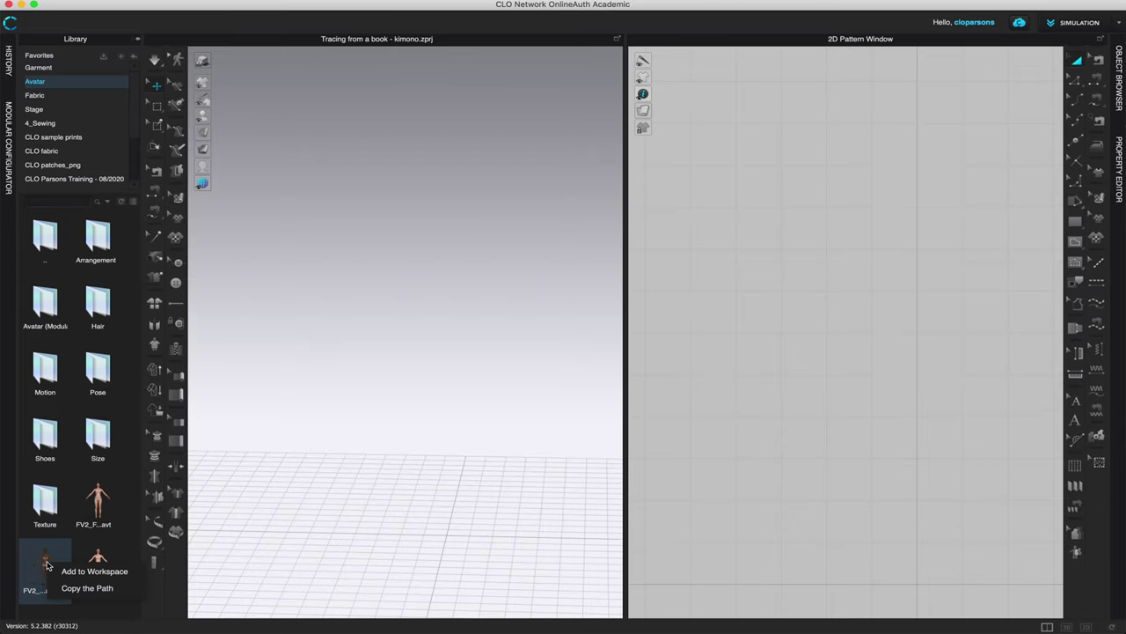
left_click(110, 571)
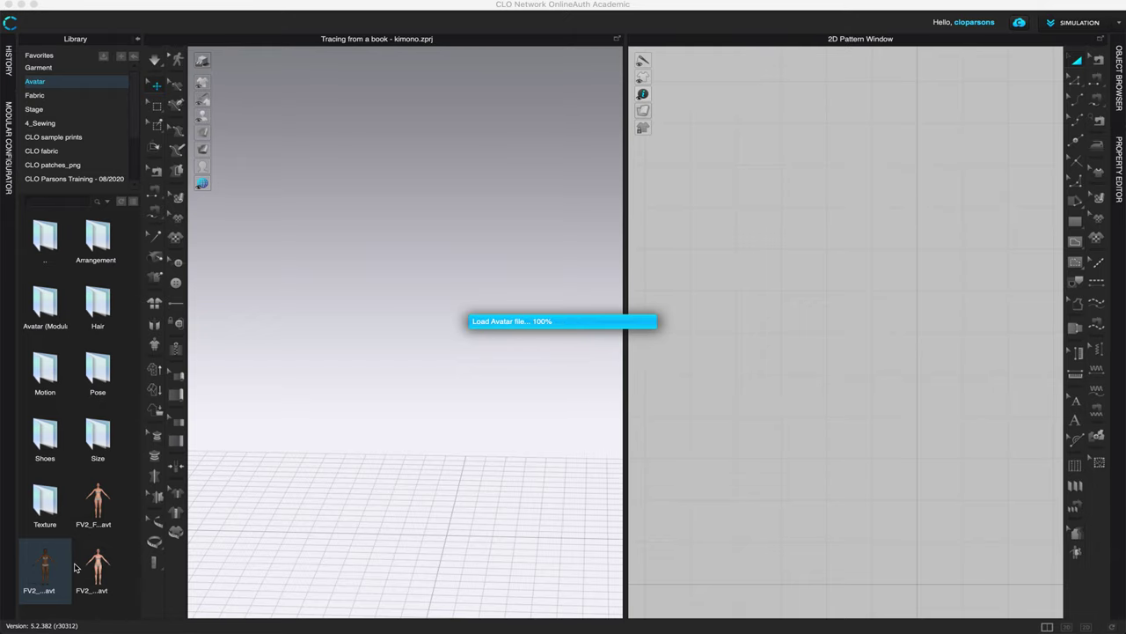
mouse_move(41, 584)
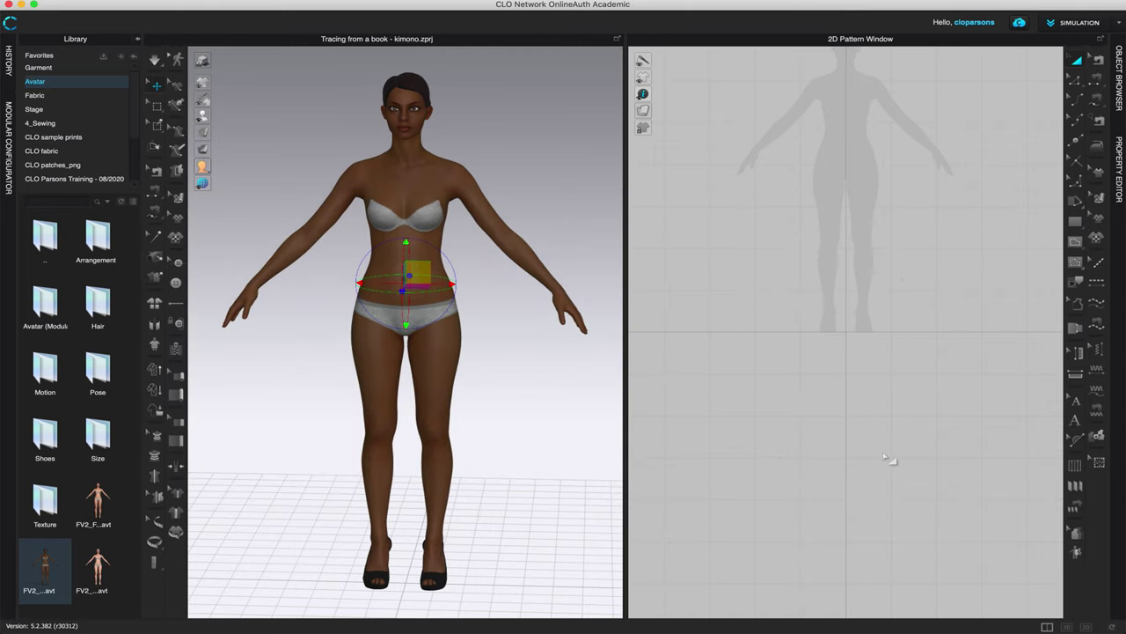
- Create a rectangle pattern 30 in wide and 30 in high, centred on the avatar silhouette's upper body
middle_click_drag(890, 261, 885, 390)
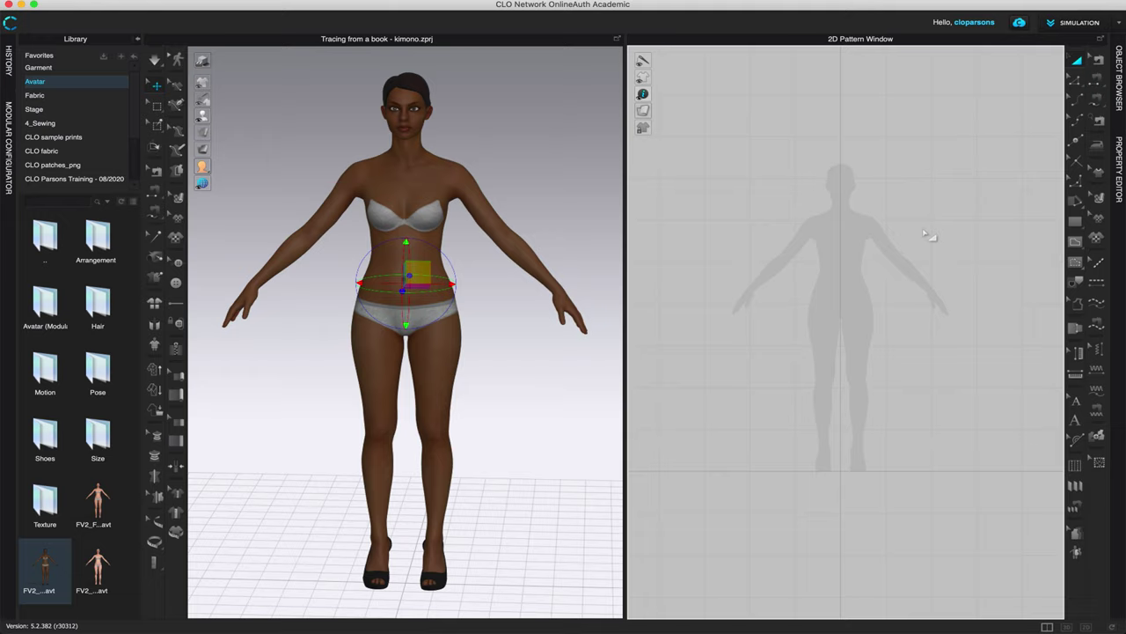
left_click(1076, 223)
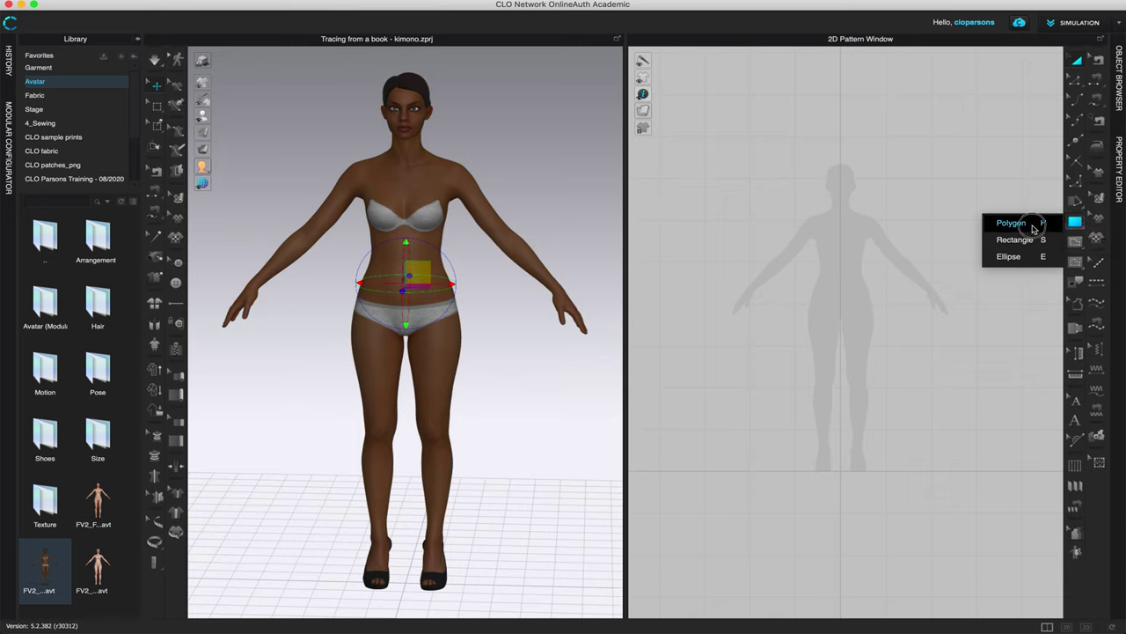
left_click(1028, 222)
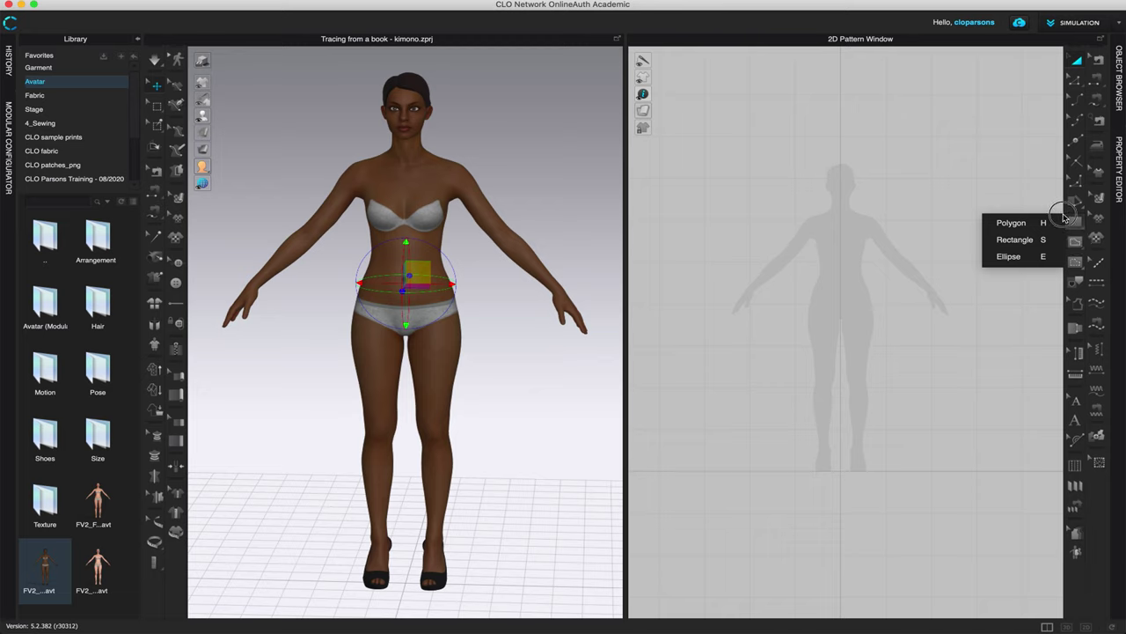
left_click(1027, 226)
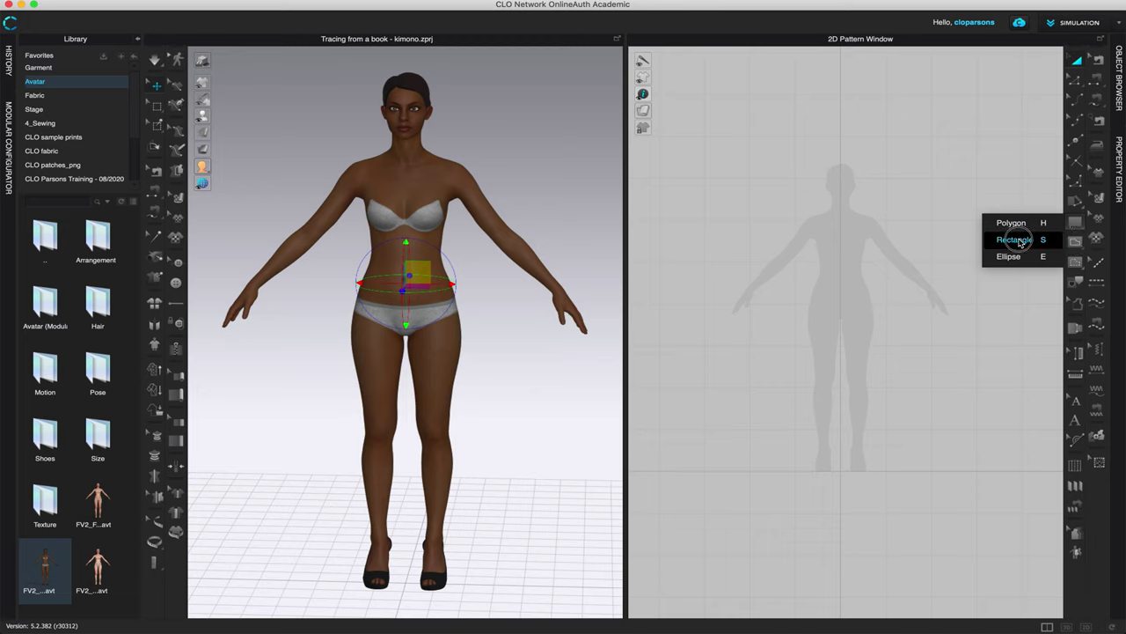
left_click(1020, 240)
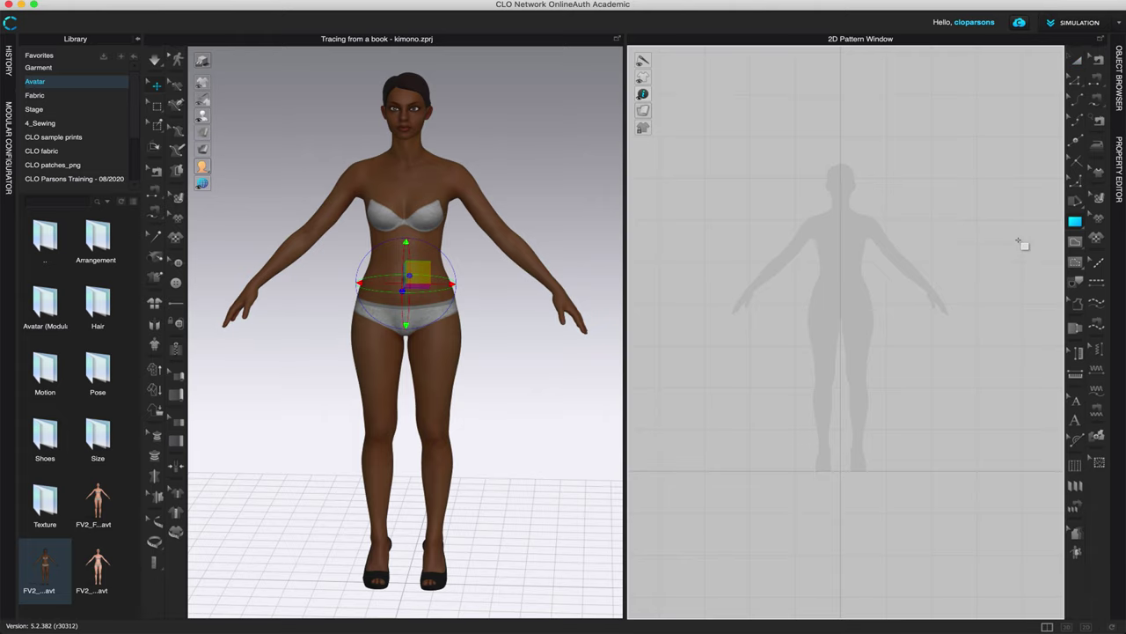
scroll(900, 268, "up", 3)
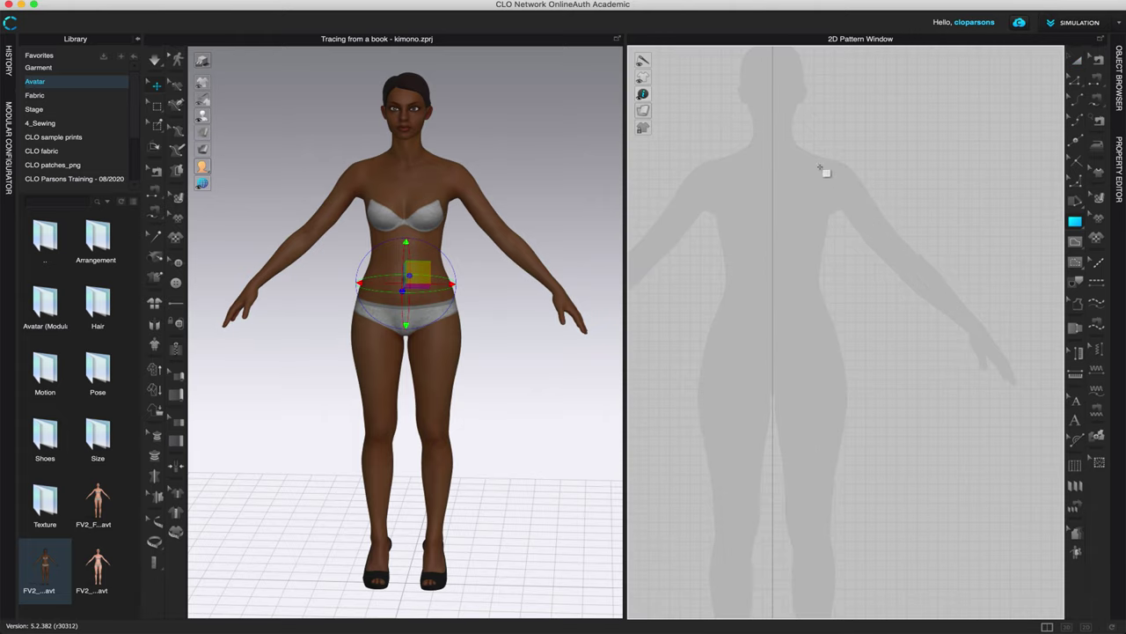
scroll(847, 181, "down", 2)
left_click(797, 159)
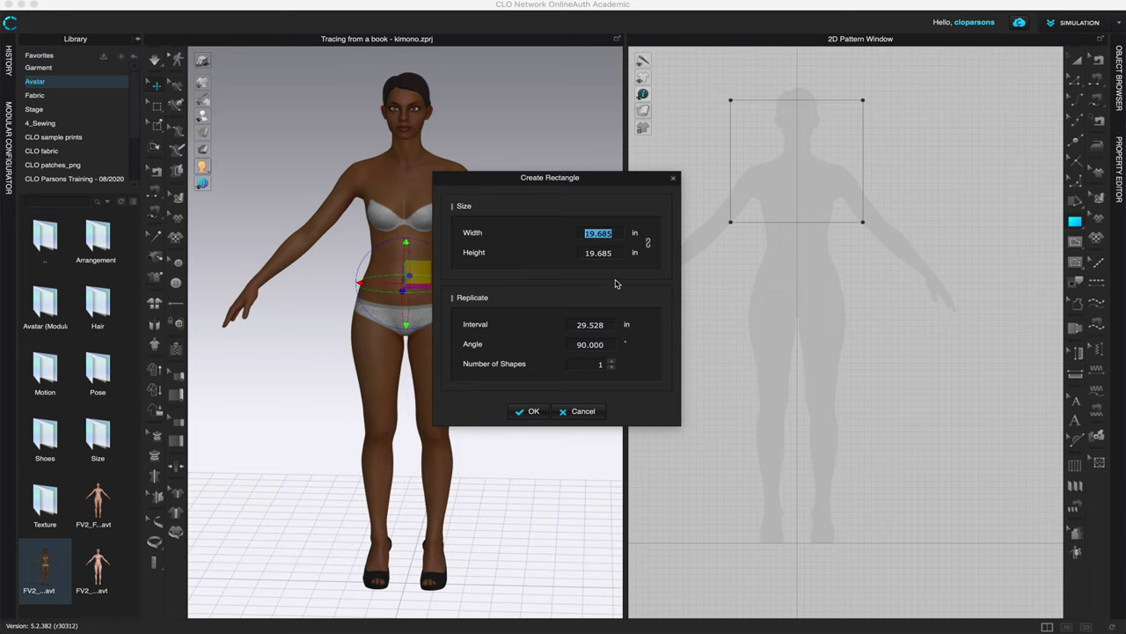
type("30")
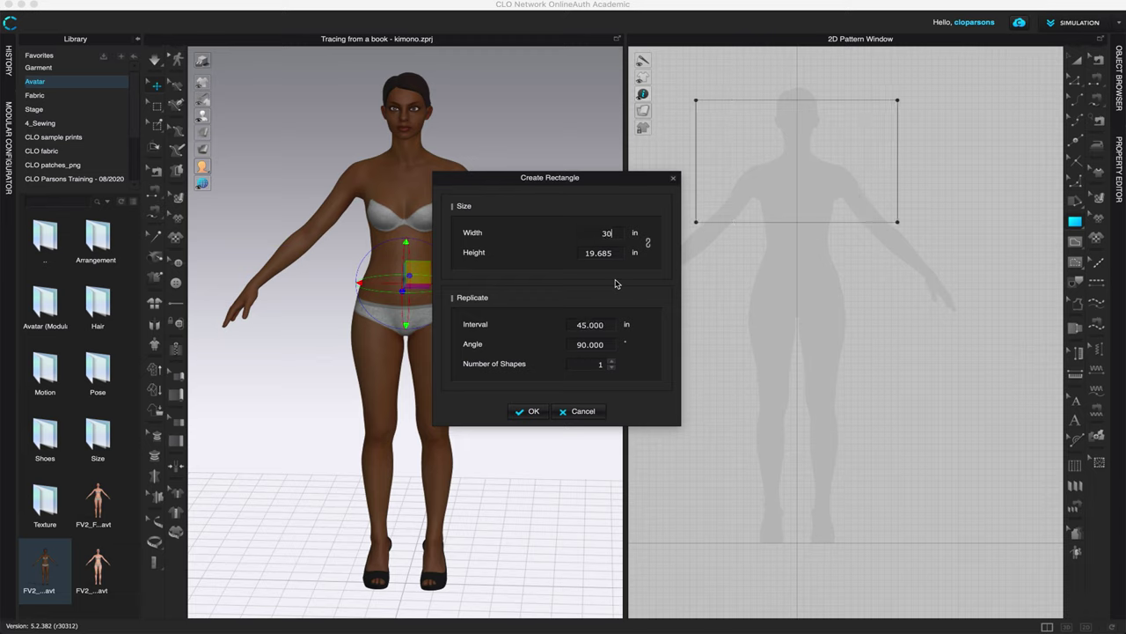
key("Tab")
type("30")
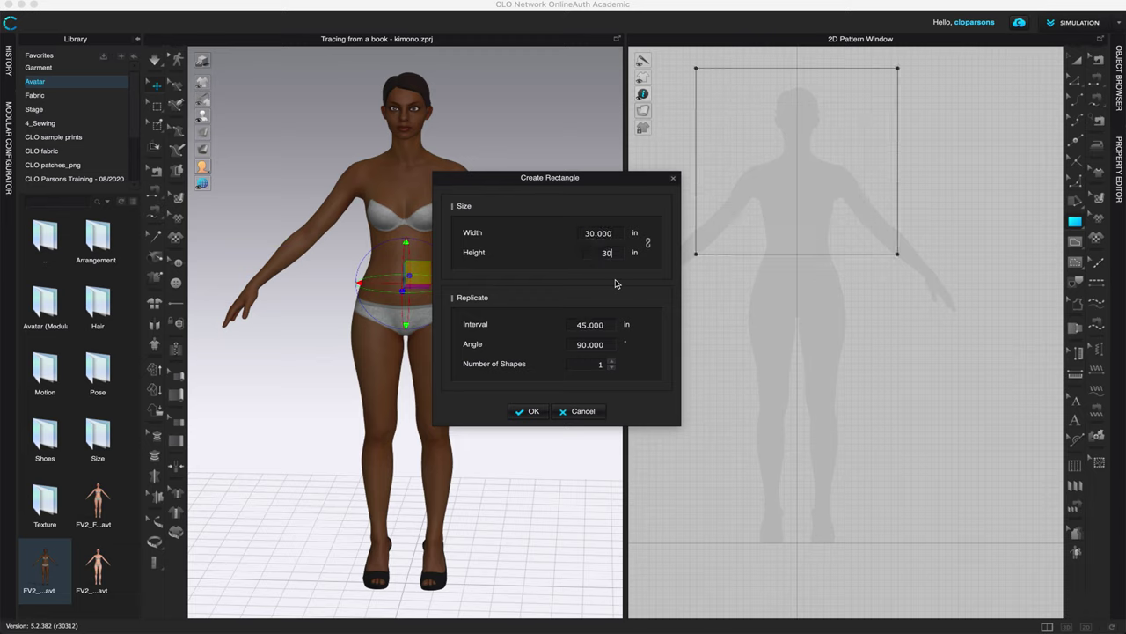
left_click(528, 411)
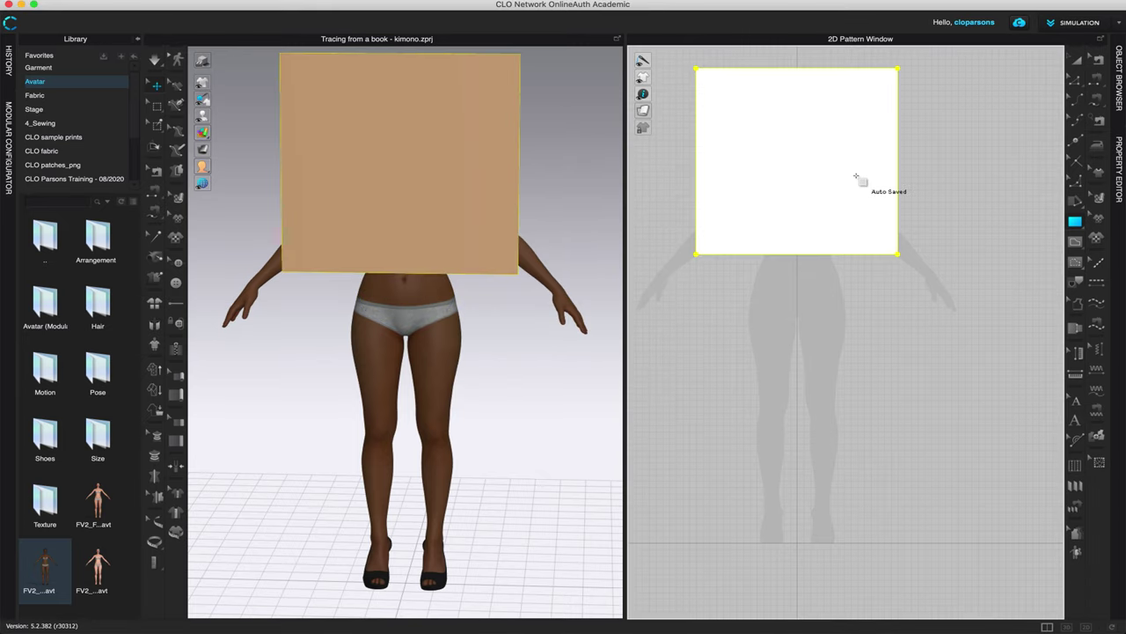
left_click_drag(822, 163, 853, 250)
key("a")
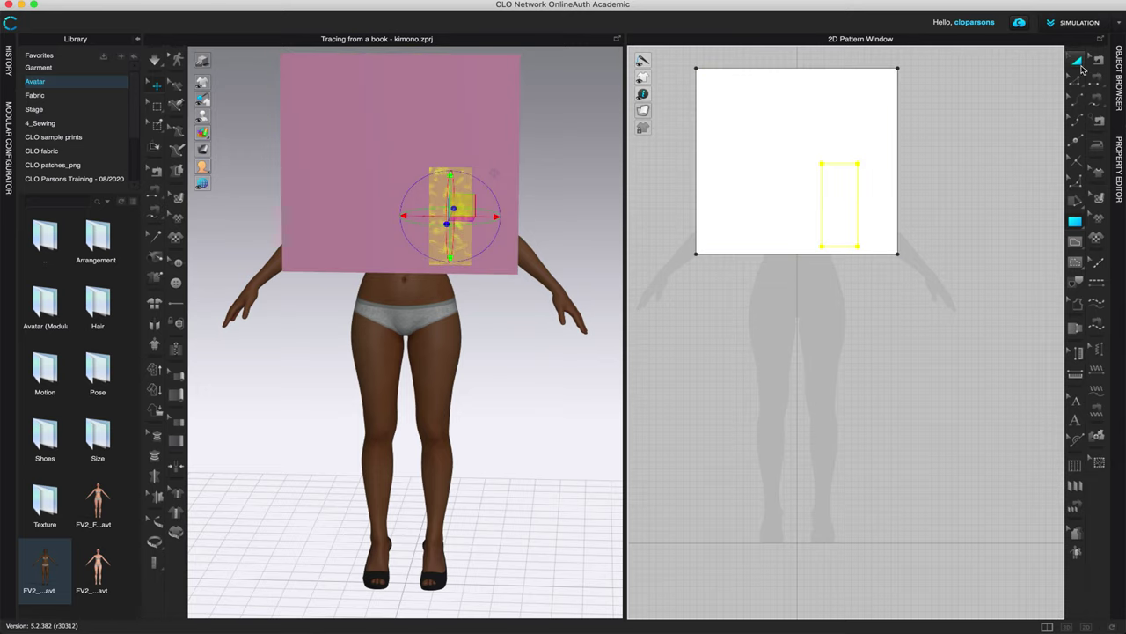
left_click_drag(830, 131, 842, 354)
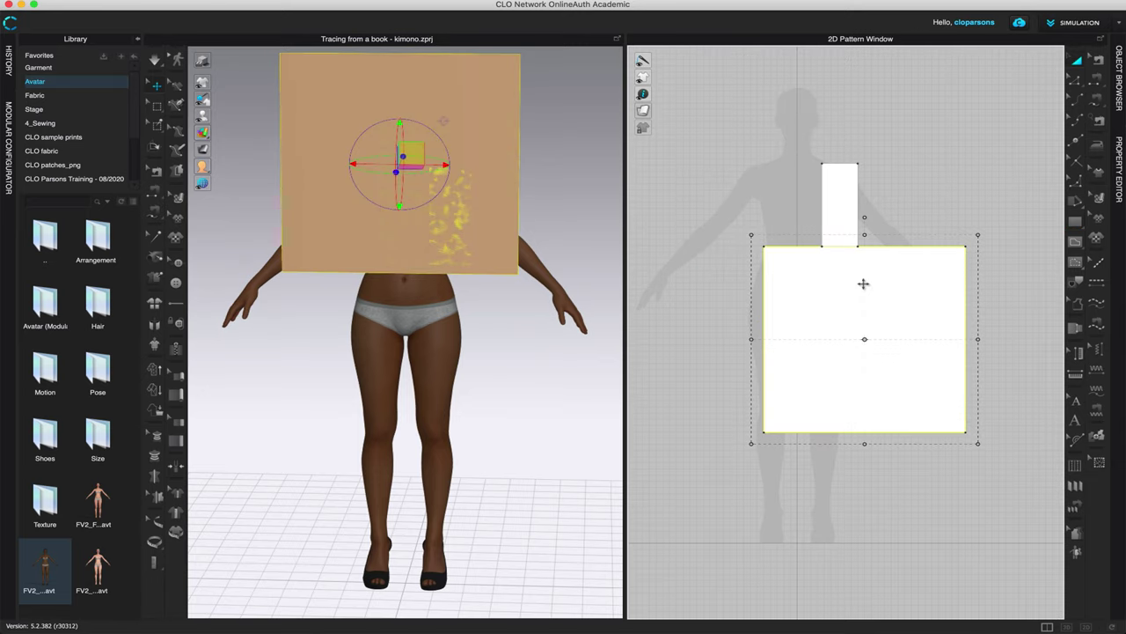
key("super+z")
key("super+z")
key("super+z")
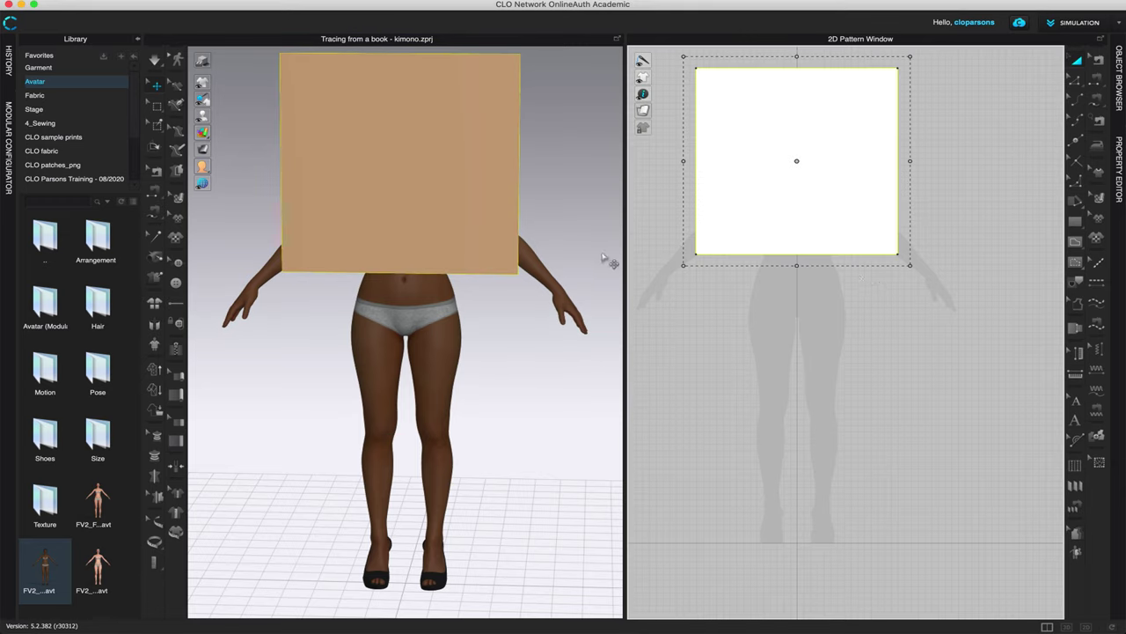
- Move the square pattern to one side of the avatar in 3D and switch the garment display from Random Color Surface to the plain surface
left_click(407, 111)
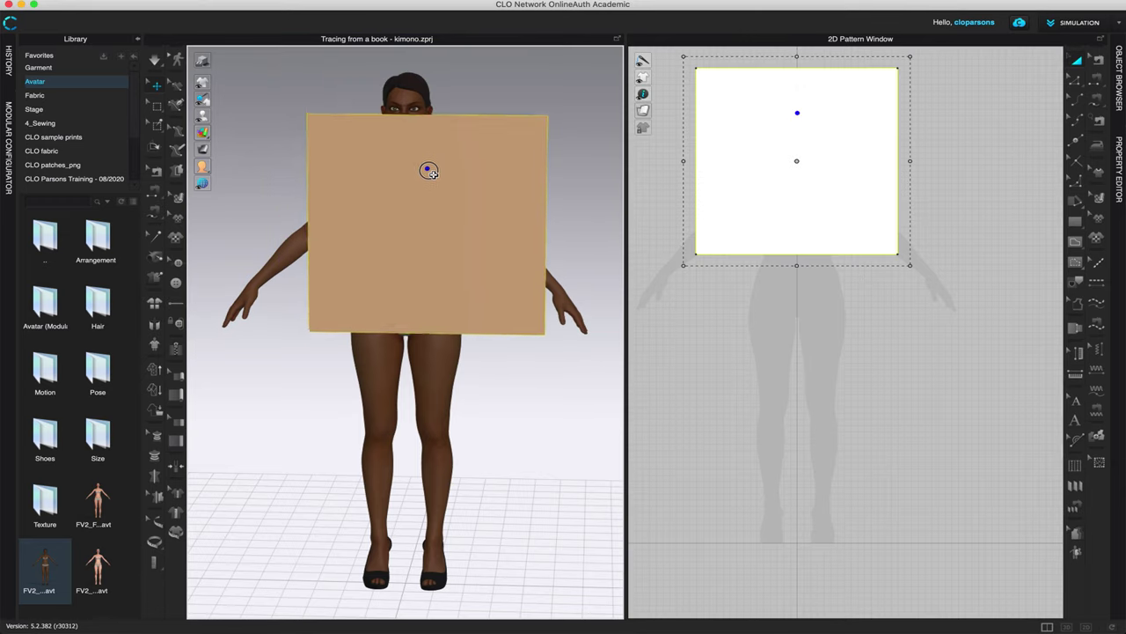
left_click(511, 201)
mouse_move(204, 133)
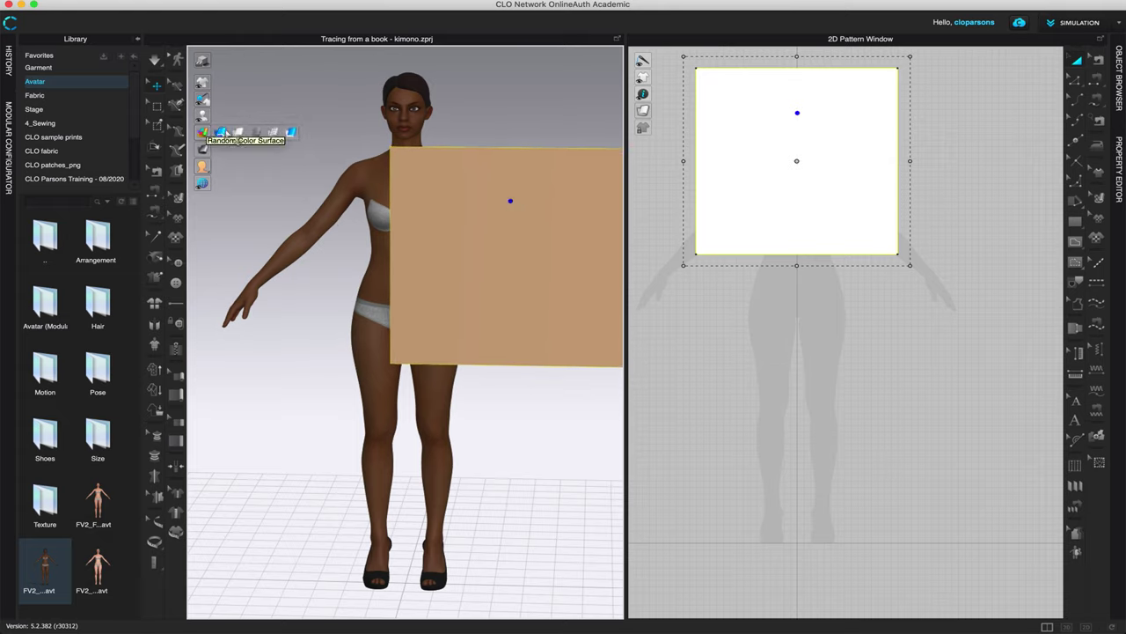
left_click(238, 132)
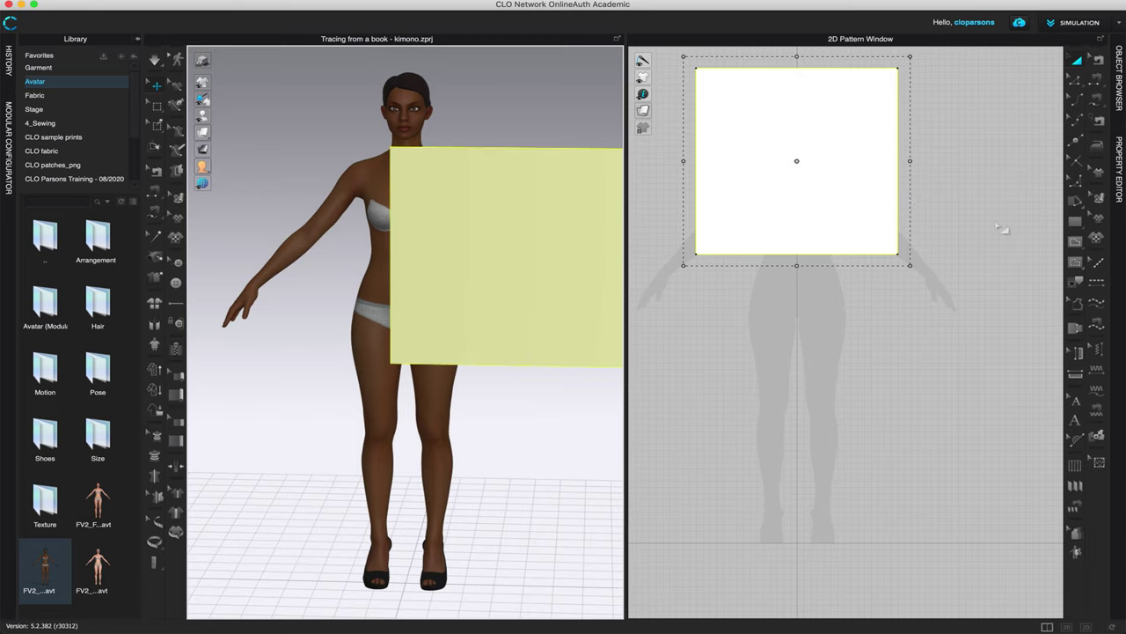
- Shift the square pattern off the silhouette's centre line in 2D and delete it
left_click_drag(825, 159, 943, 226)
scroll(893, 363, "down", 2)
scroll(892, 362, "down", 1)
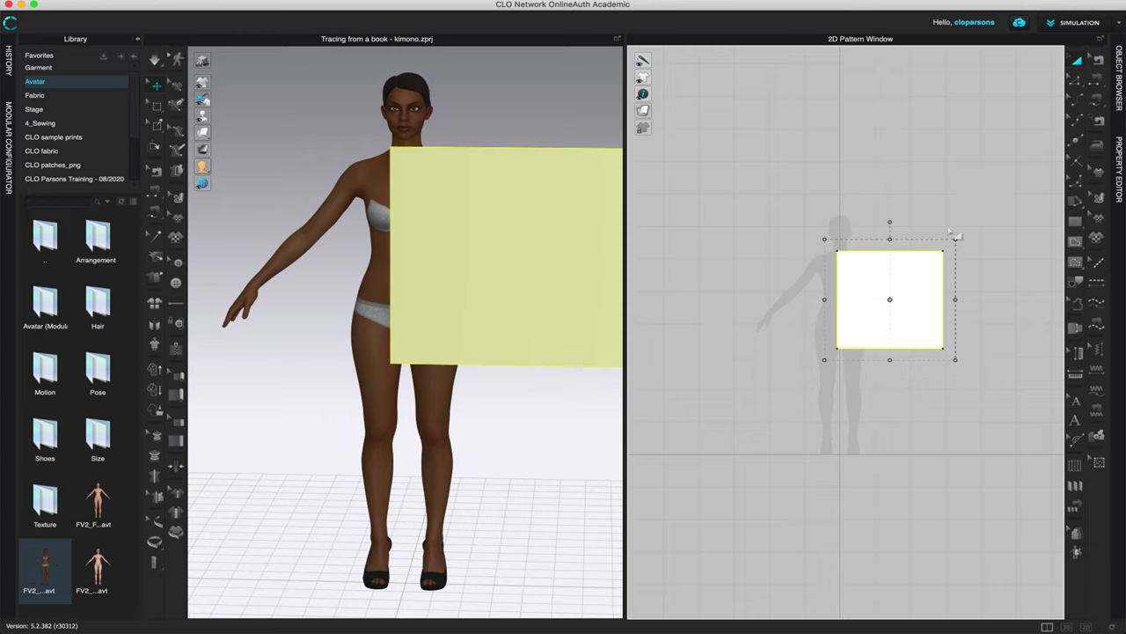
key("Delete")
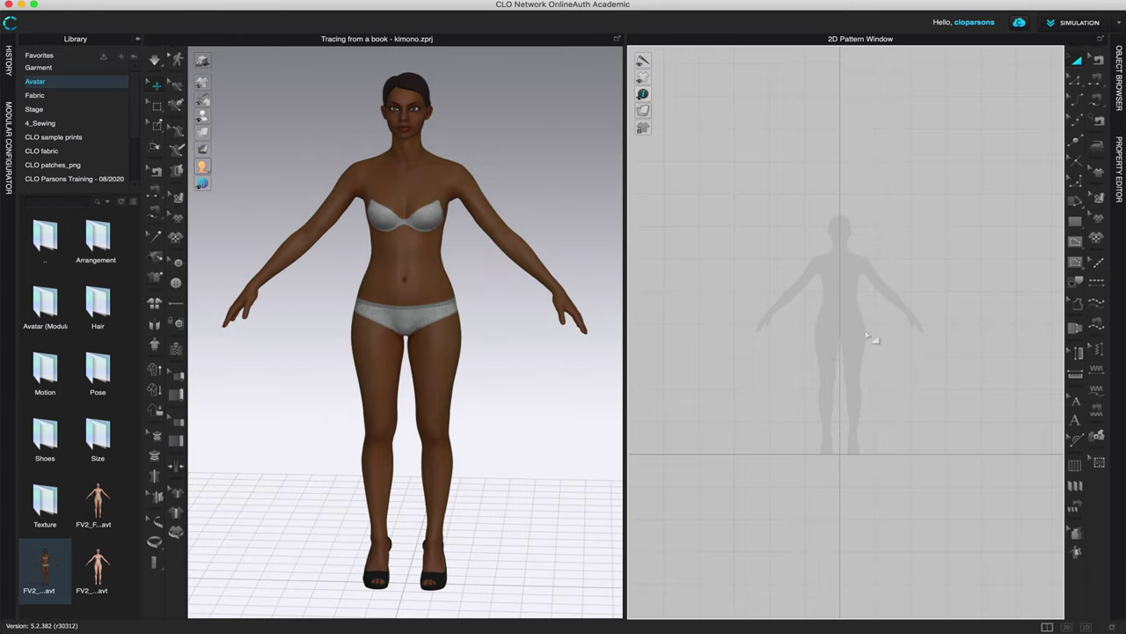
- Draw a freehand rectangle pattern about 133 in around, extending sideways from the avatar silhouette's centre line and down from shoulder height
scroll(906, 322, "up", 1)
left_click(1076, 221)
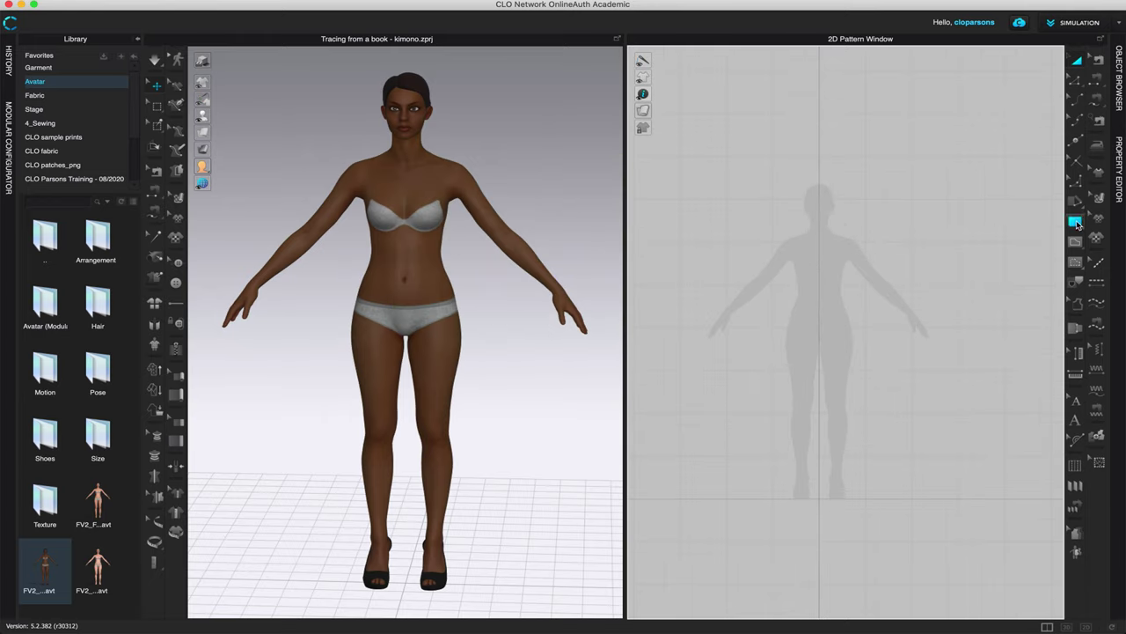
left_click_drag(820, 231, 970, 363)
left_click(1075, 222)
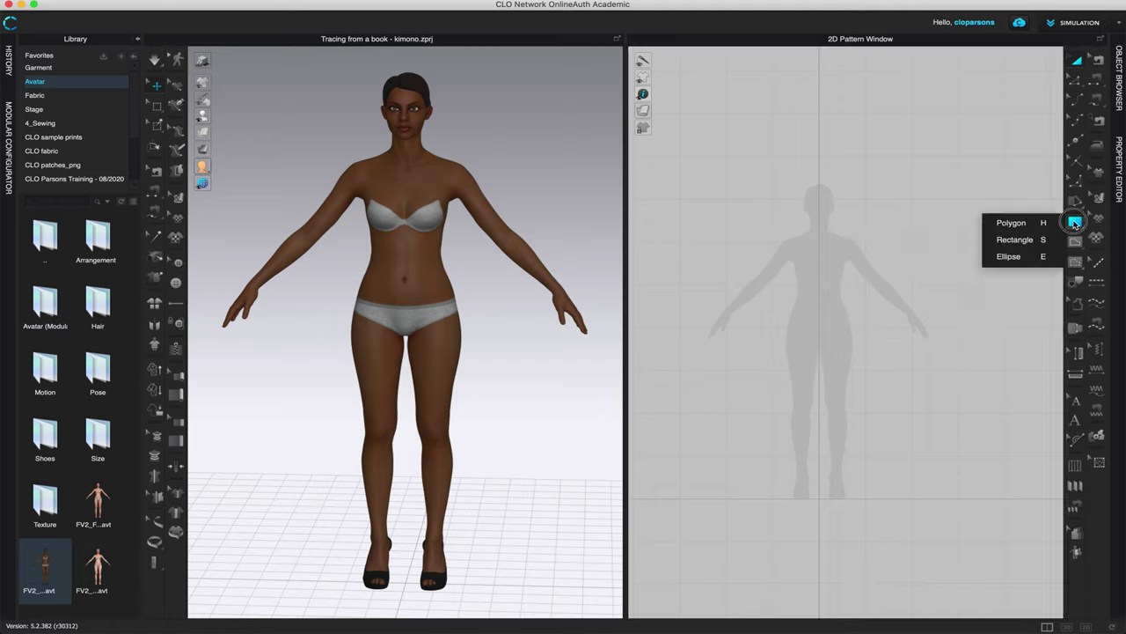
left_click(1004, 240)
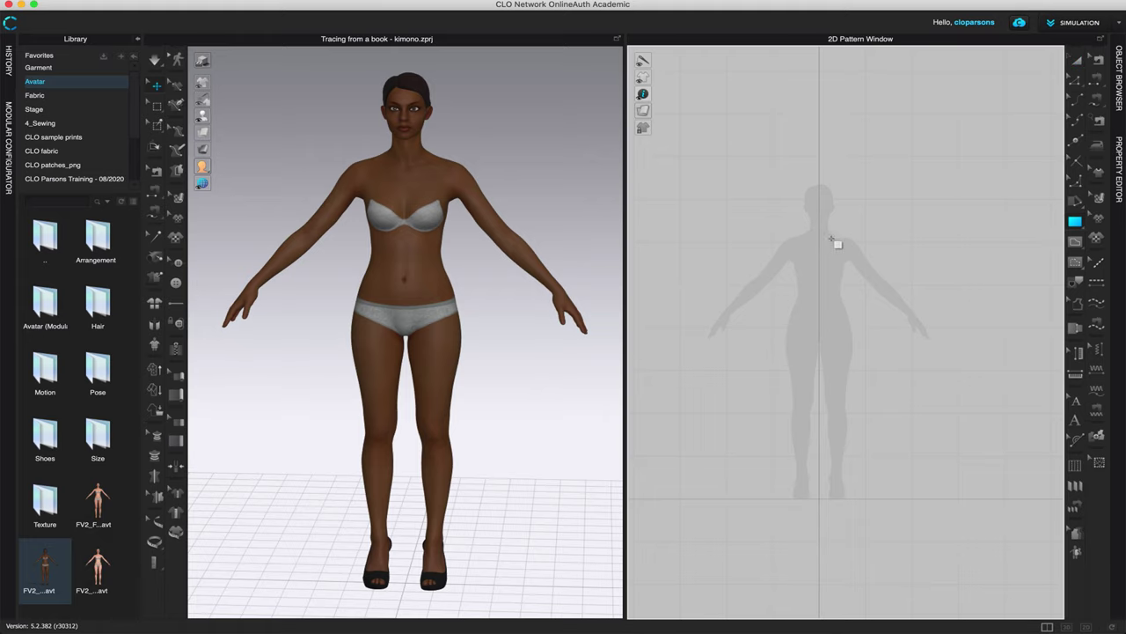
left_click_drag(818, 232, 980, 368)
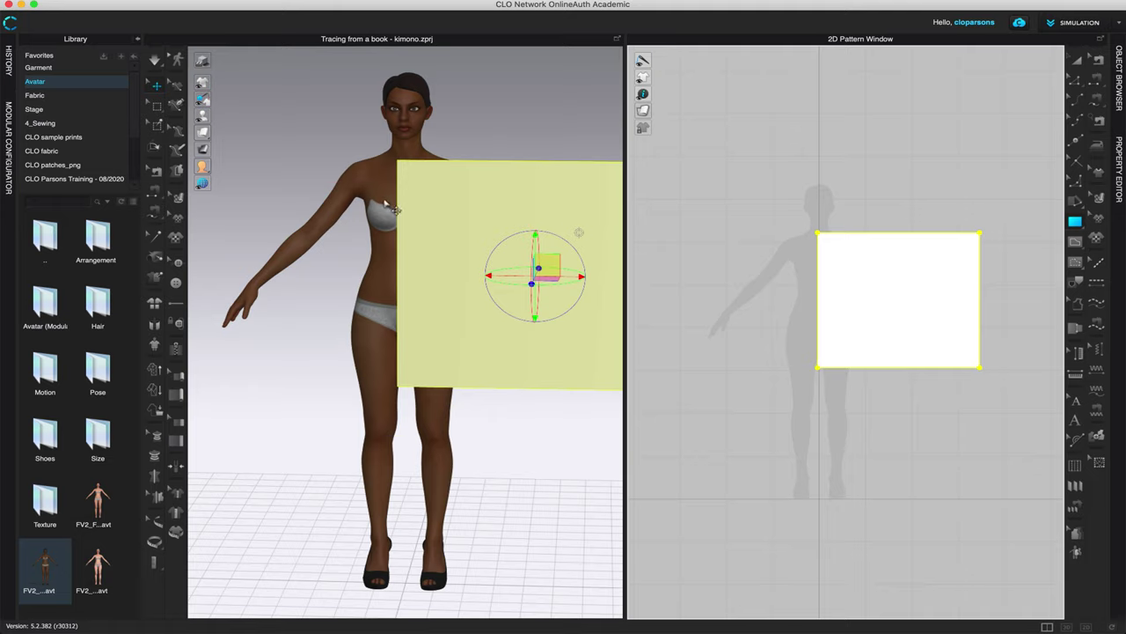
left_click(122, 57)
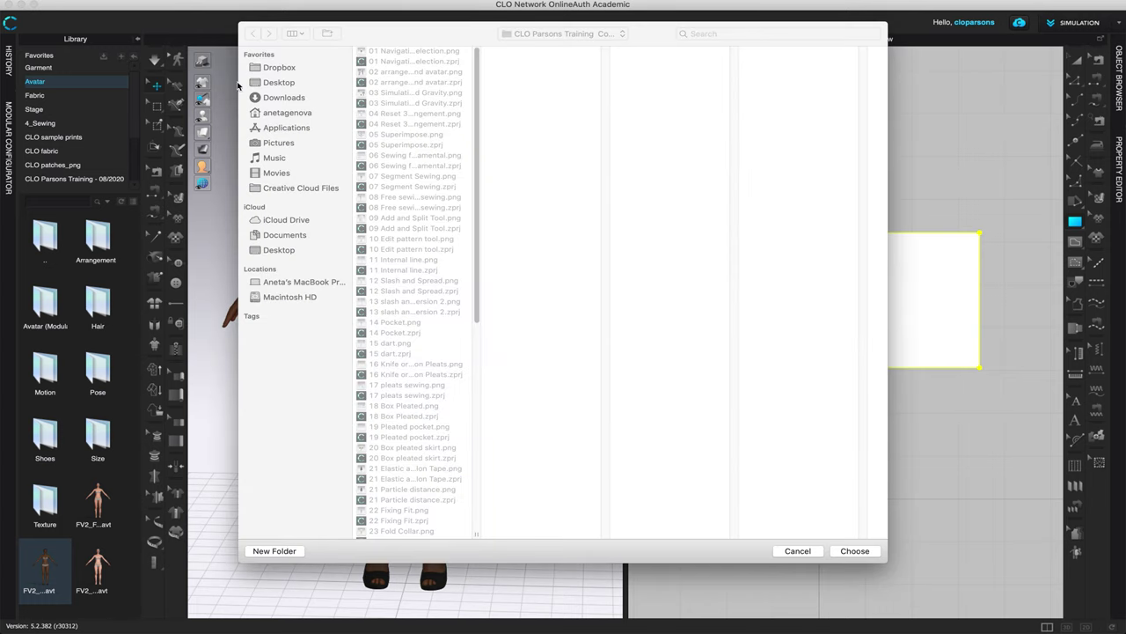
left_click(280, 81)
left_click_drag(476, 111, 495, 213)
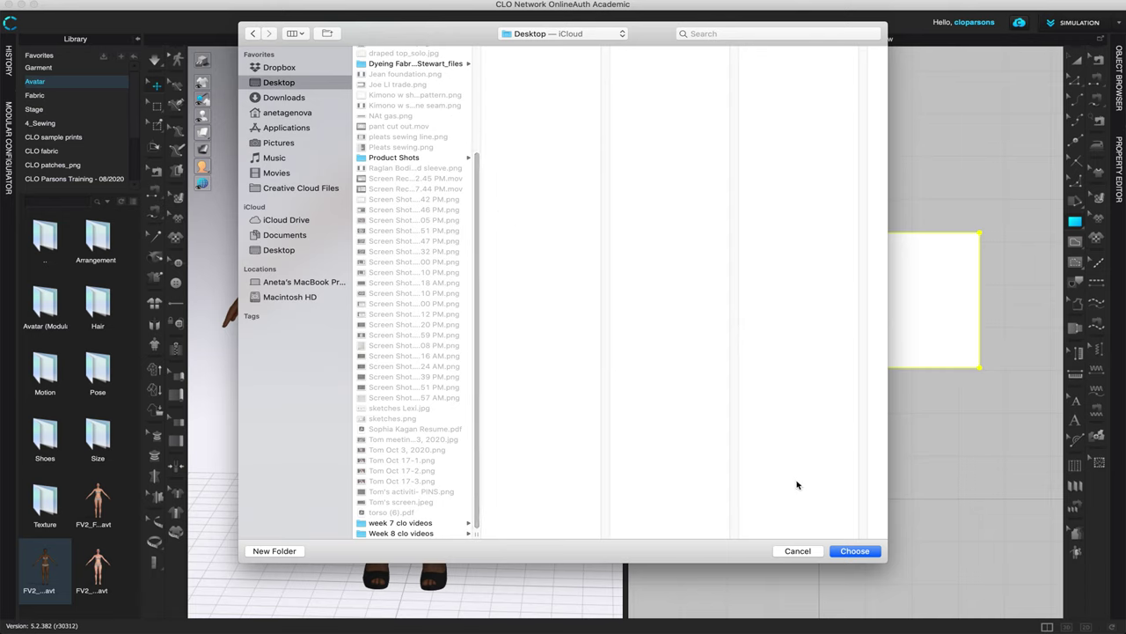
left_click(797, 551)
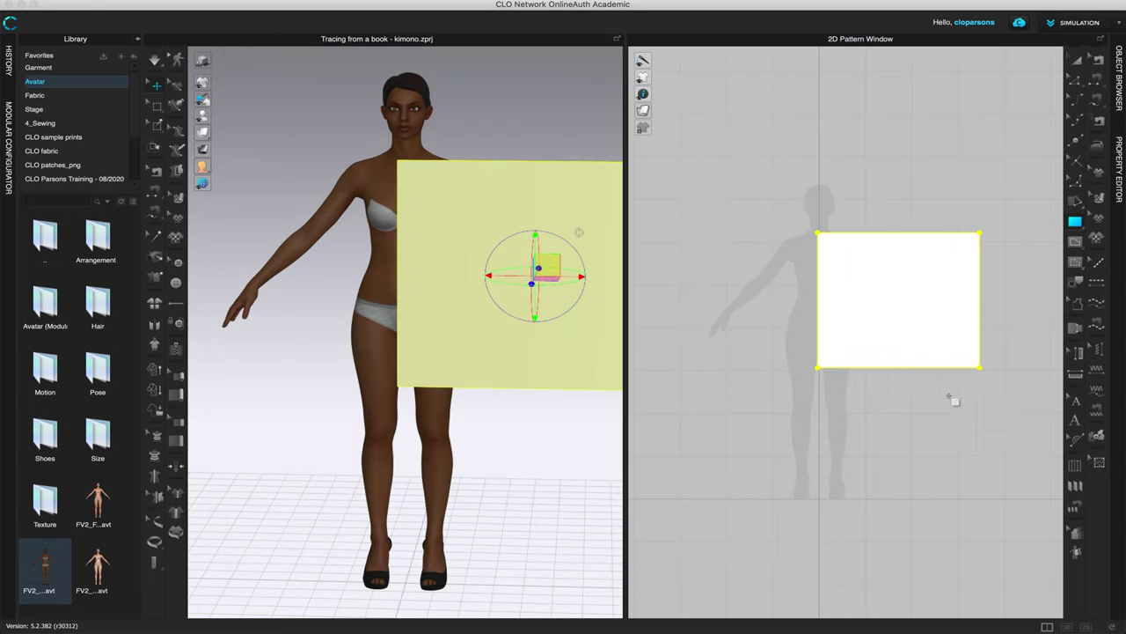
- Open the material properties of the (Default_for_Simulation) fabric used by the large rectangle pattern
left_click(1120, 171)
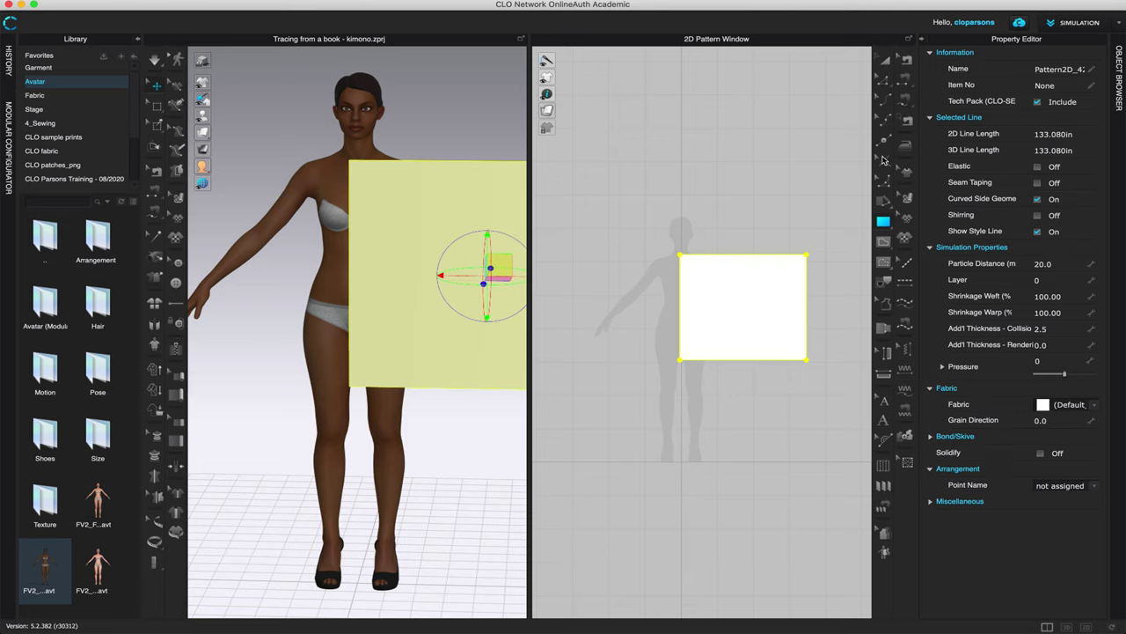
left_click(885, 59)
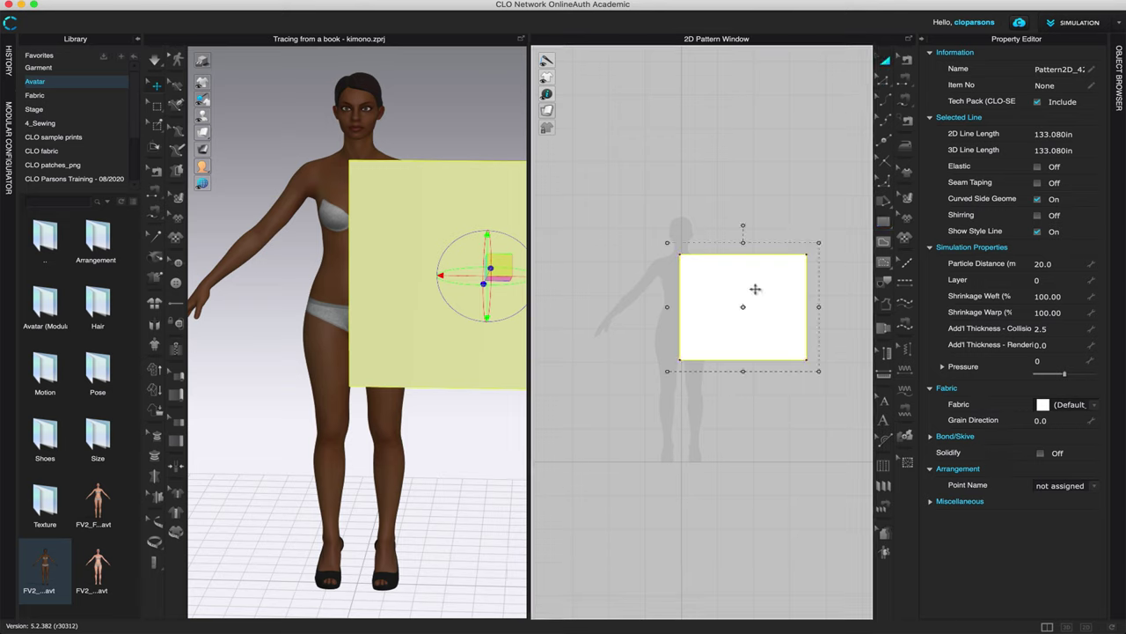
left_click(754, 284)
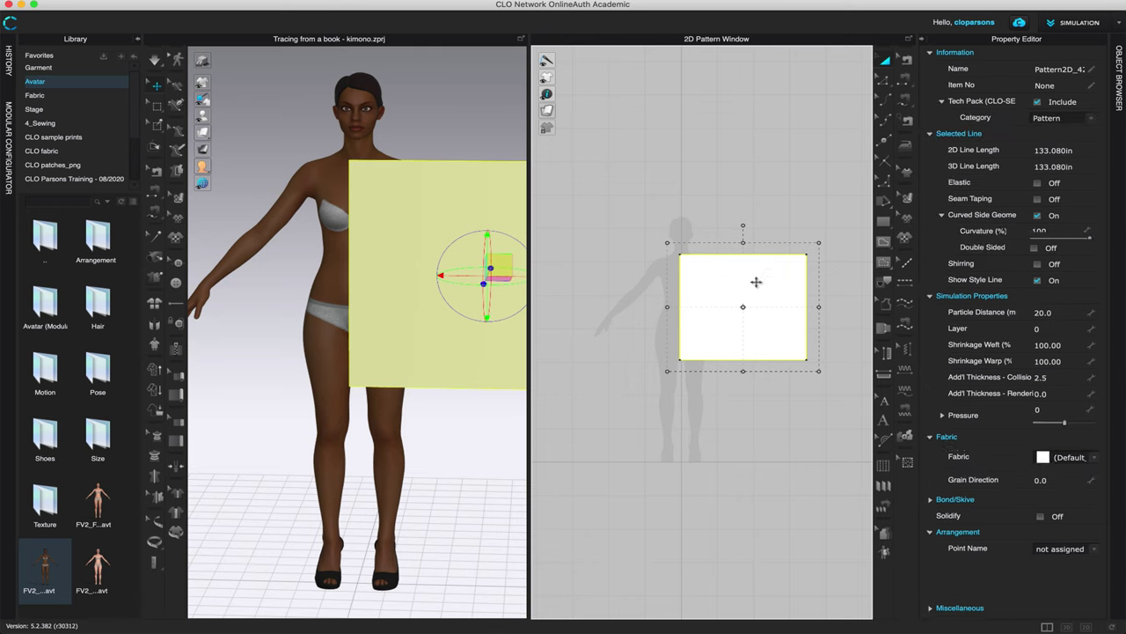
left_click(1121, 77)
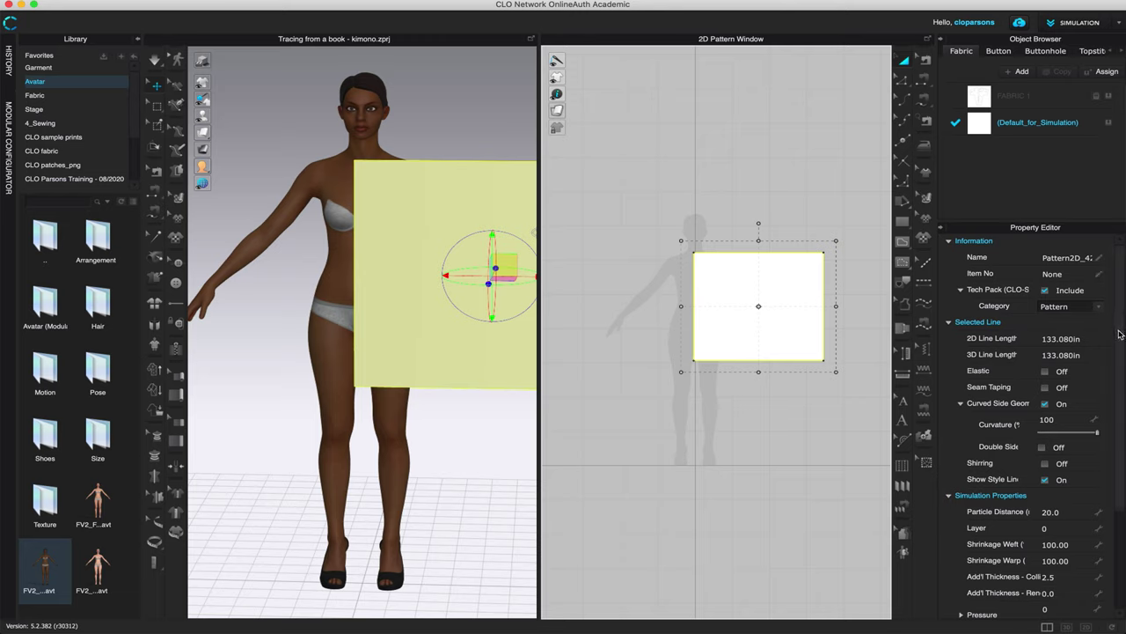
scroll(1116, 325, "down", 1)
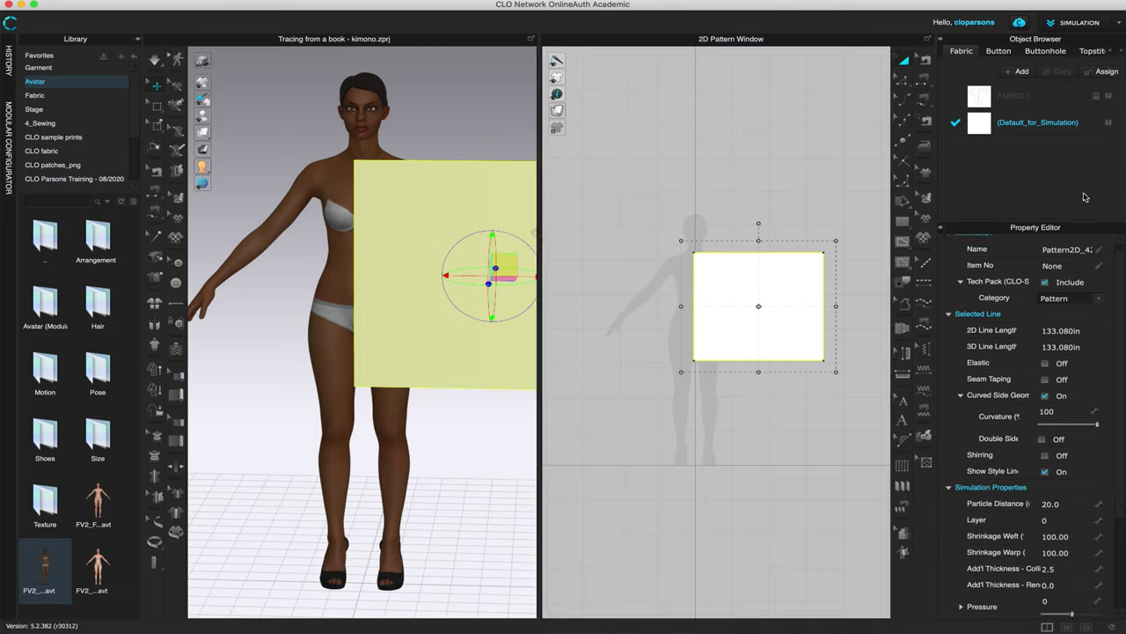
left_click(1087, 125)
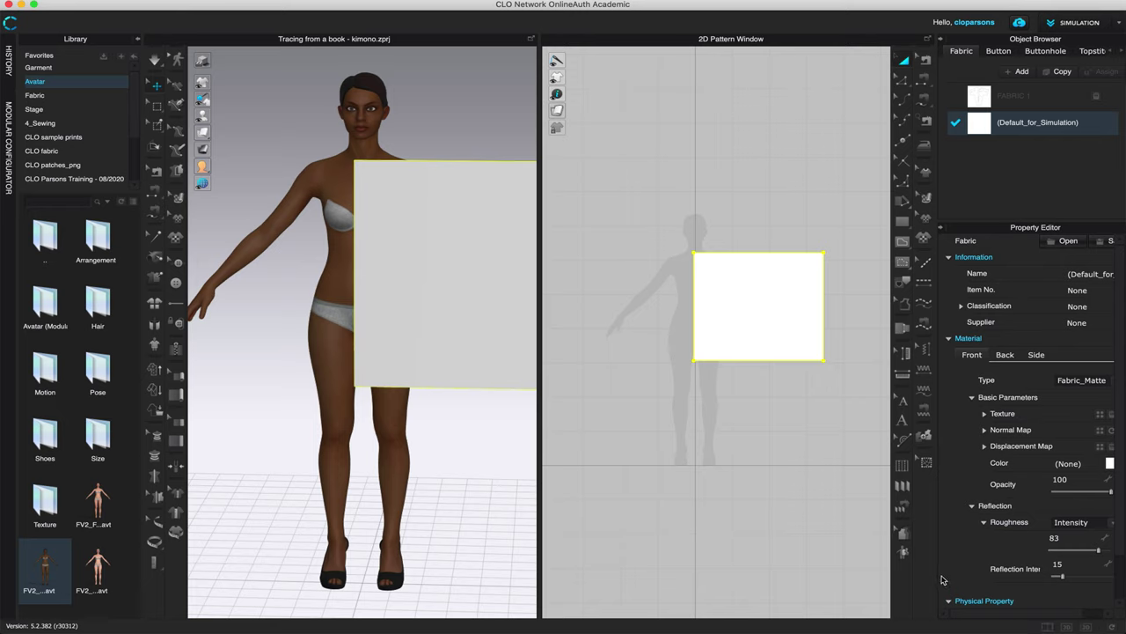
- Apply the image Kimono w shoulderline seam pattern.png from the Desktop as the default fabric's front texture
left_click(1061, 617)
left_click_drag(1061, 617, 1016, 618)
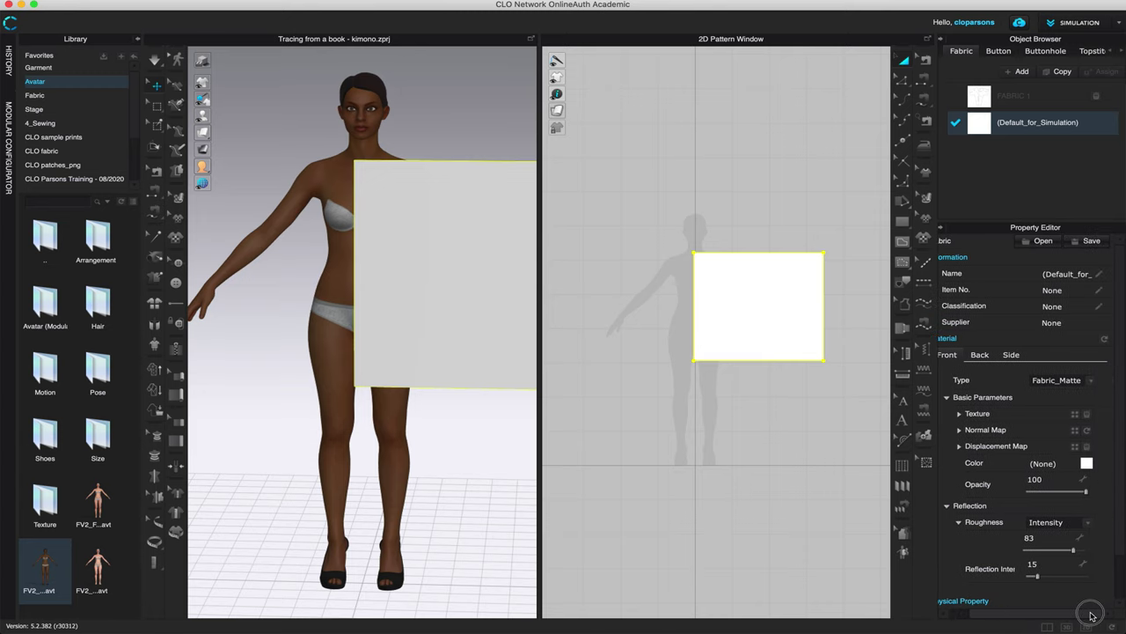
scroll(1120, 543, "right", 2)
scroll(1120, 543, "down", 3)
scroll(1120, 543, "up", 3)
scroll(1120, 543, "down", 3)
left_click(1000, 219)
mouse_move(1001, 219)
left_mouse_down()
mouse_move(1001, 254)
mouse_move(1005, 202)
left_mouse_up()
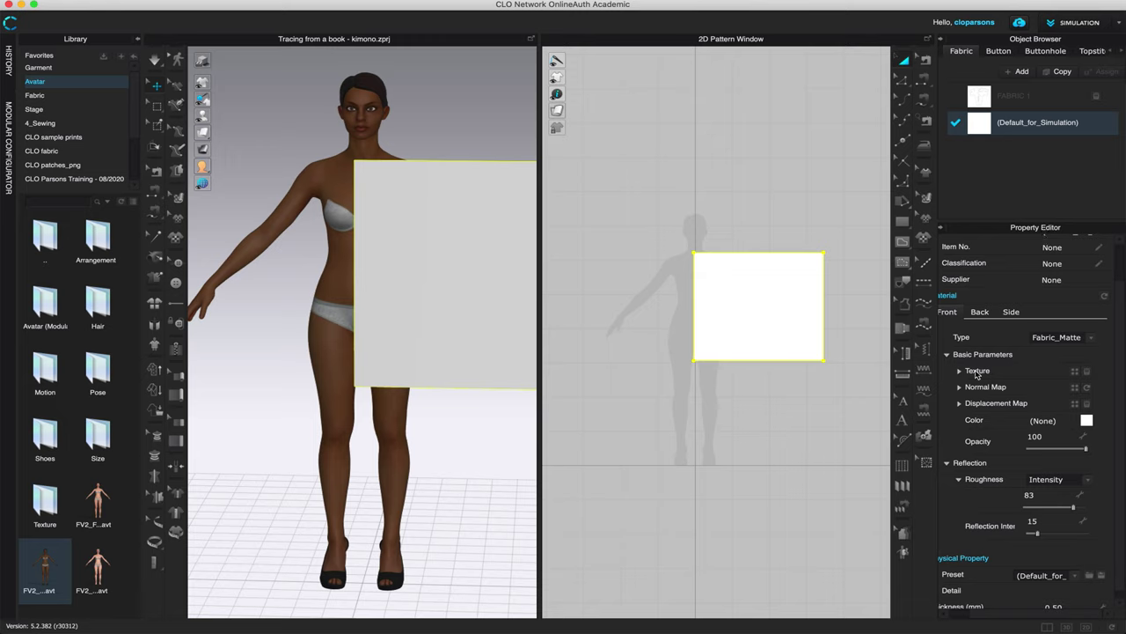
left_click(1075, 371)
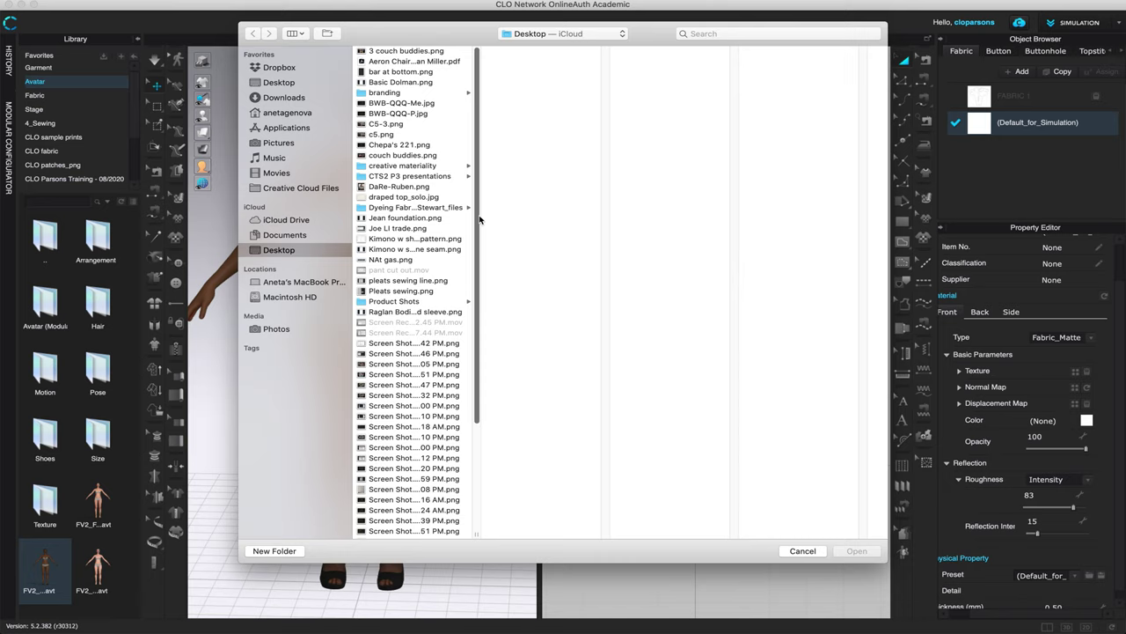
left_click(394, 239)
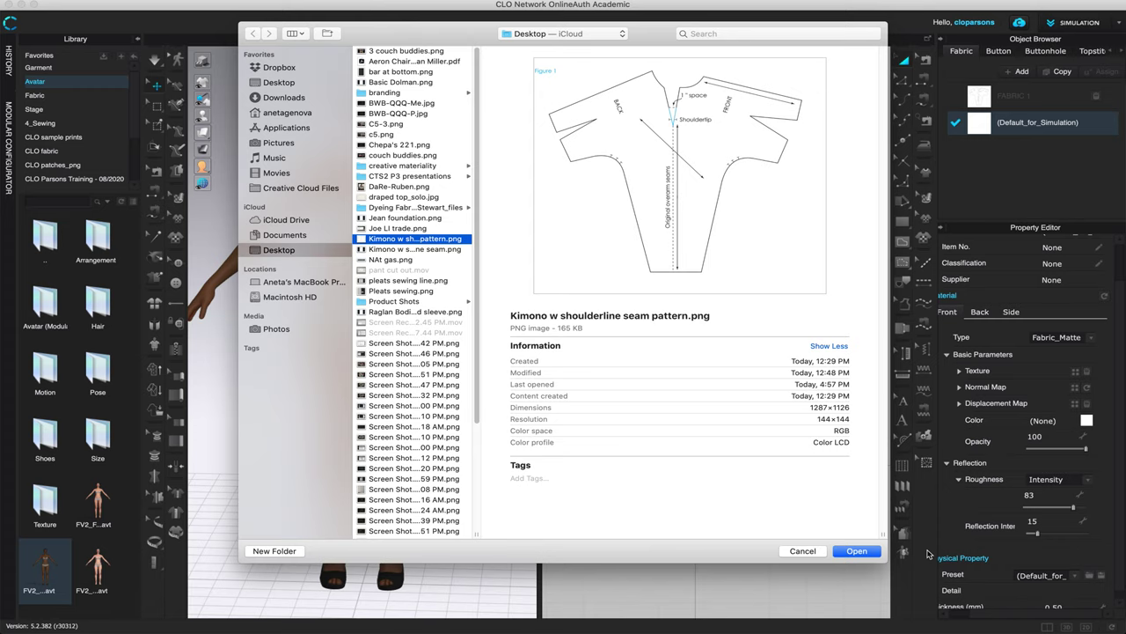
left_click(857, 551)
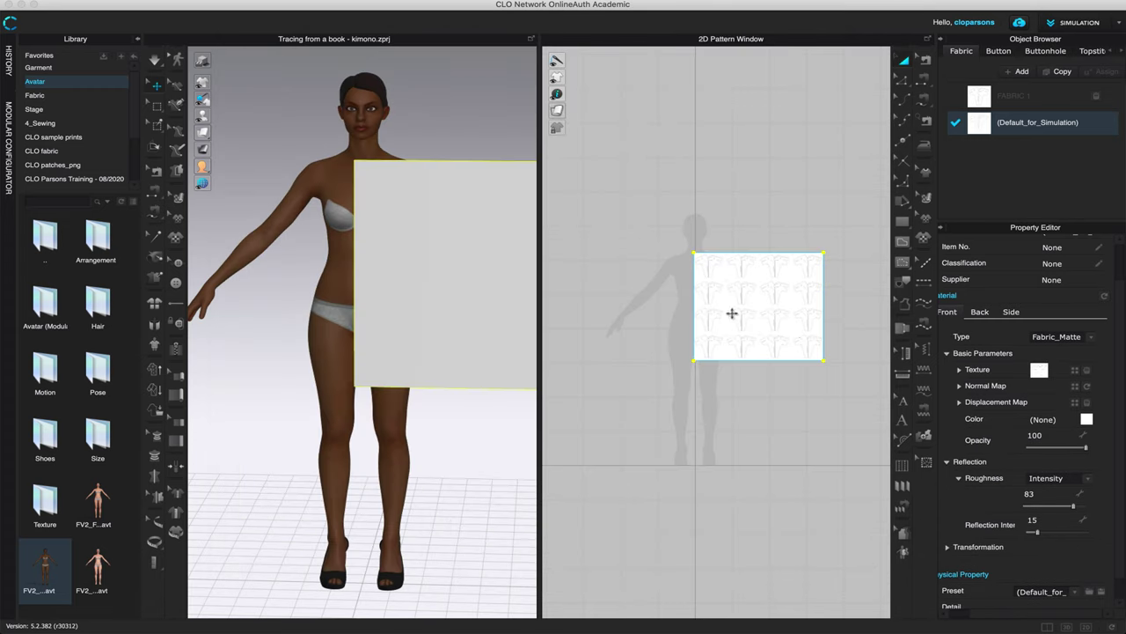
- Collapse the object and property displays and show only the 2D pattern view, framed on the textured rectangle
left_click(942, 39)
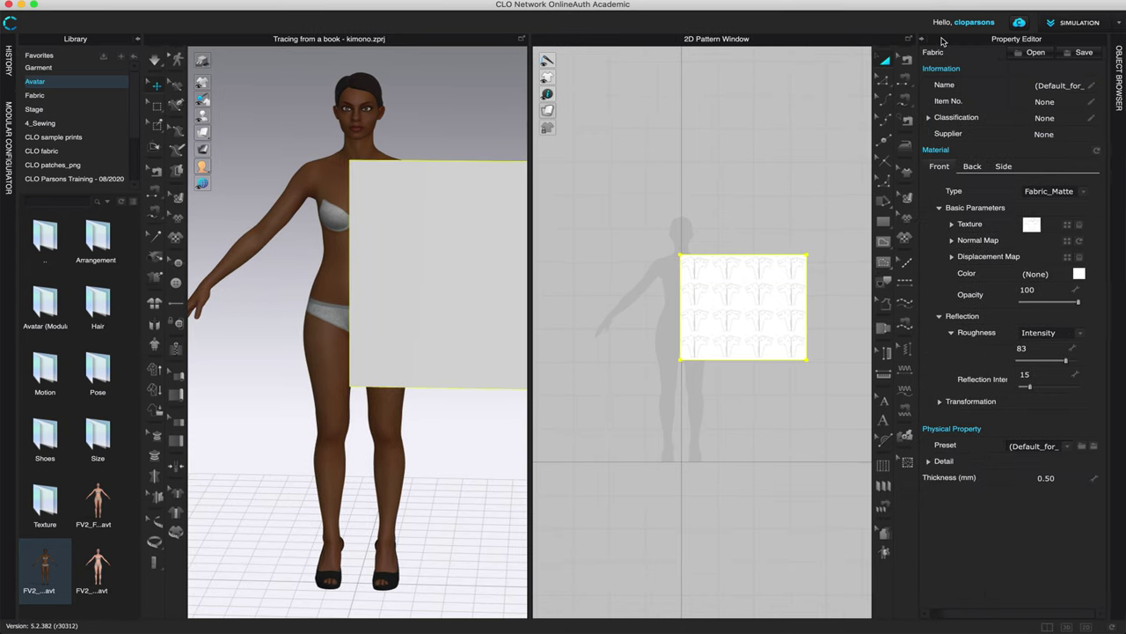
left_click(923, 41)
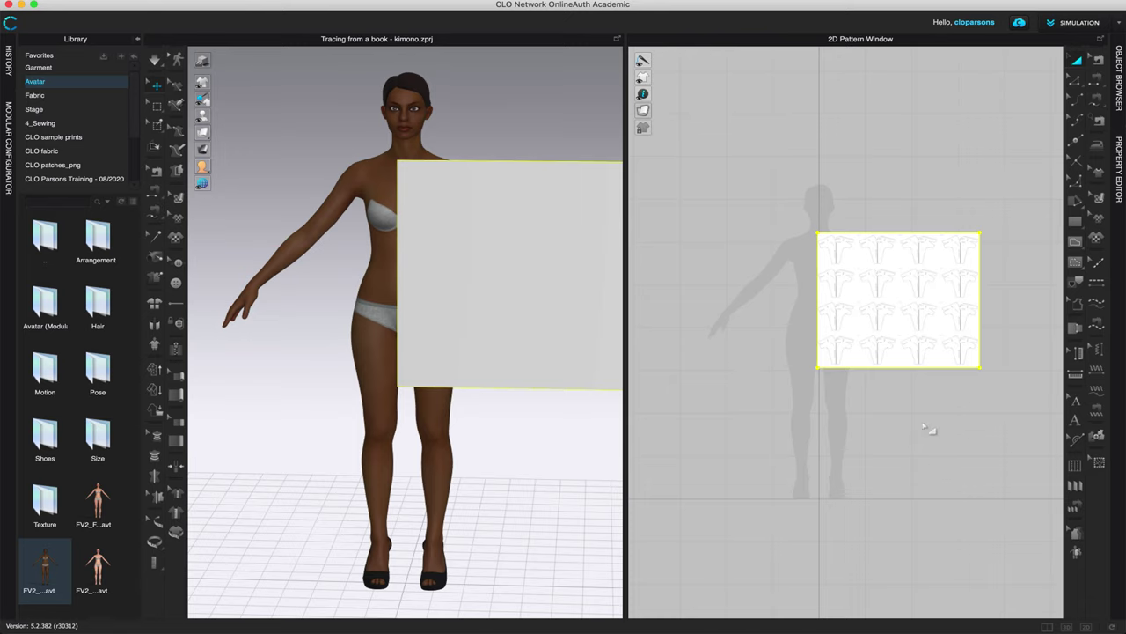
left_click(1088, 628)
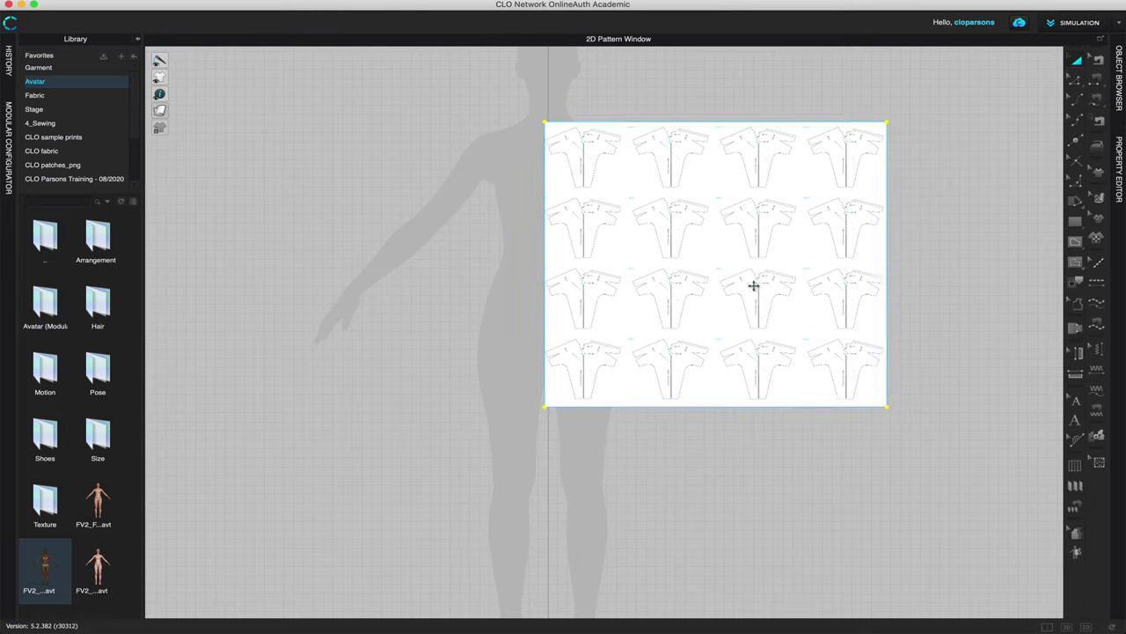
- Enlarge the texture on the rectangle pattern proportionally until about two kimono drawings fit across and two down
left_click(1100, 199)
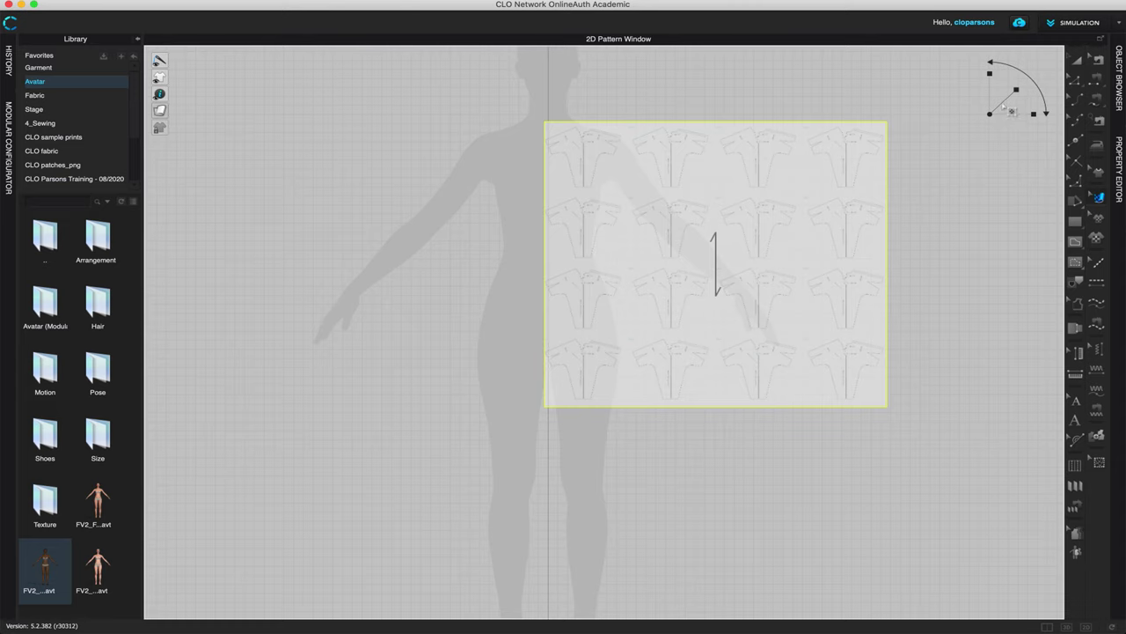
left_click(787, 217)
left_click_drag(1004, 98, 1033, 93)
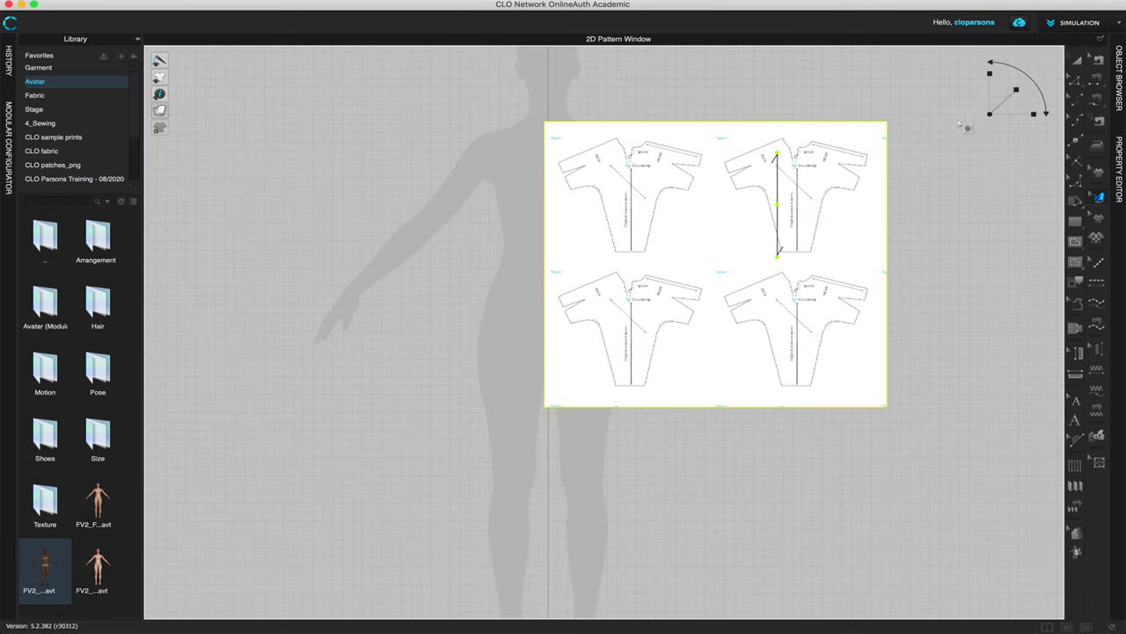
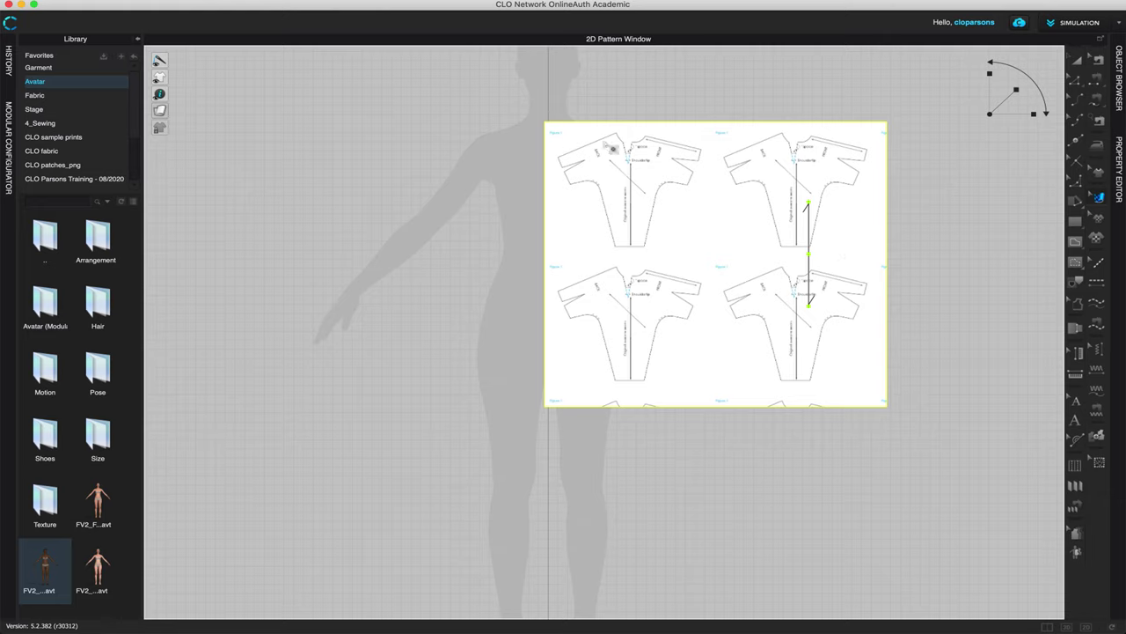
- Consult the Kimono w shoulderline seam.png book page, return to CLO and compare the texture's scale with the avatar silhouette
scroll(757, 214, "up", 3)
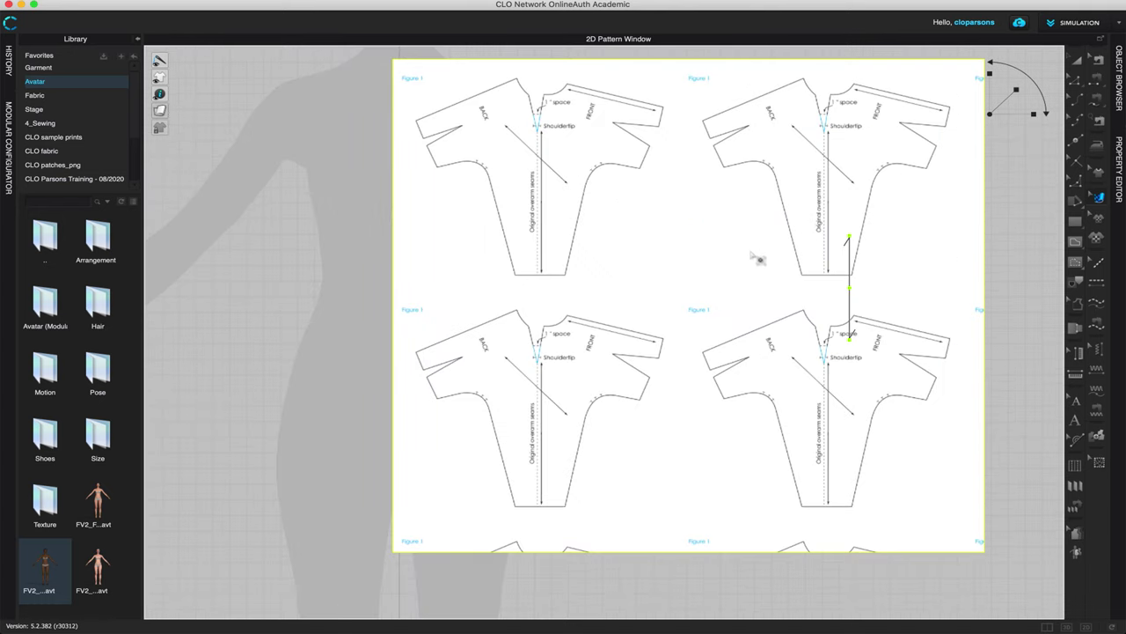
key("super+Tab")
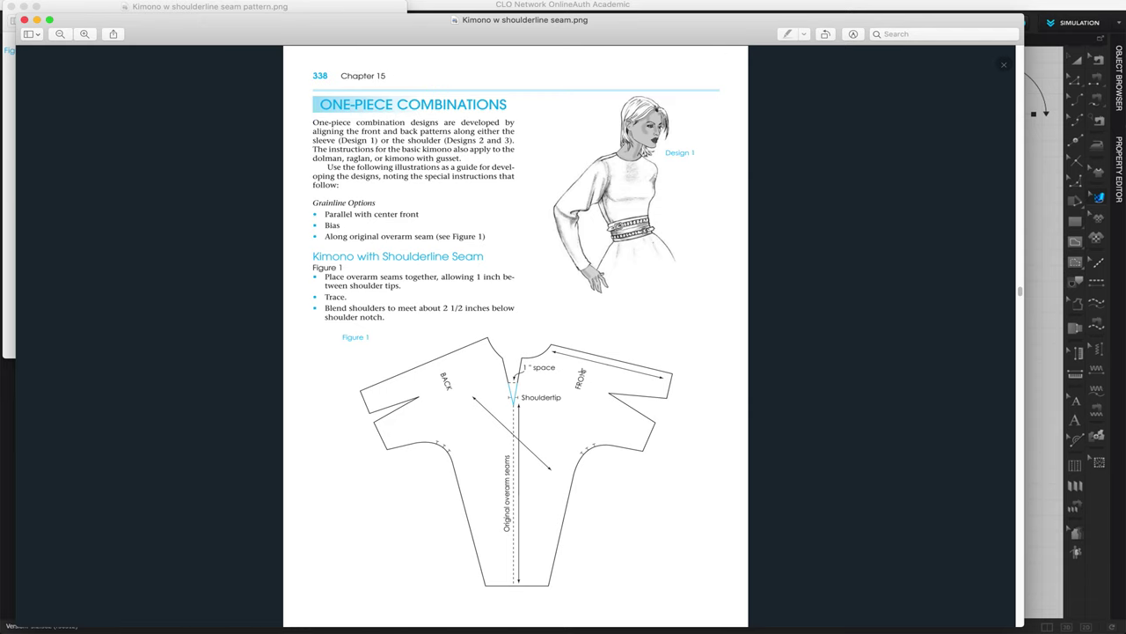
key("super+Tab")
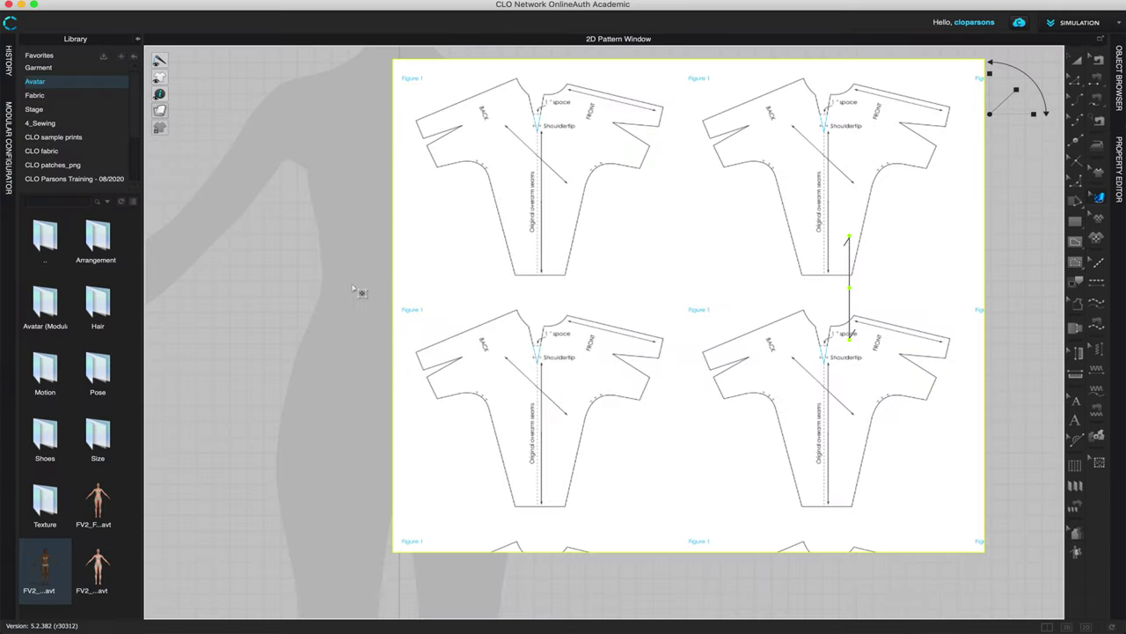
scroll(353, 289, "down", 3)
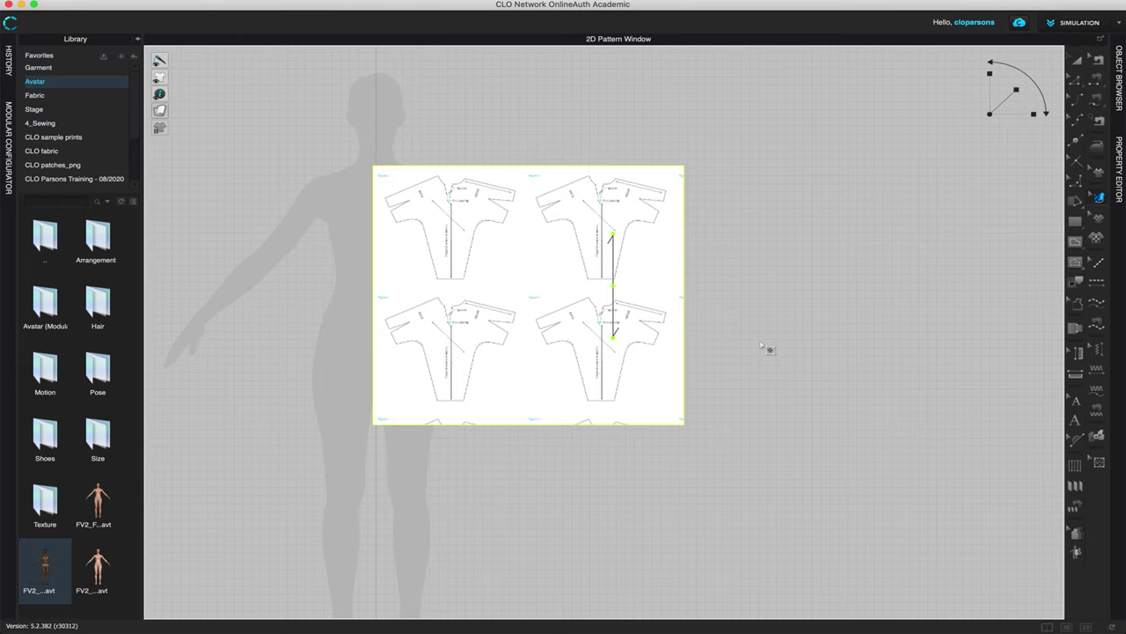
scroll(762, 345, "up", 5)
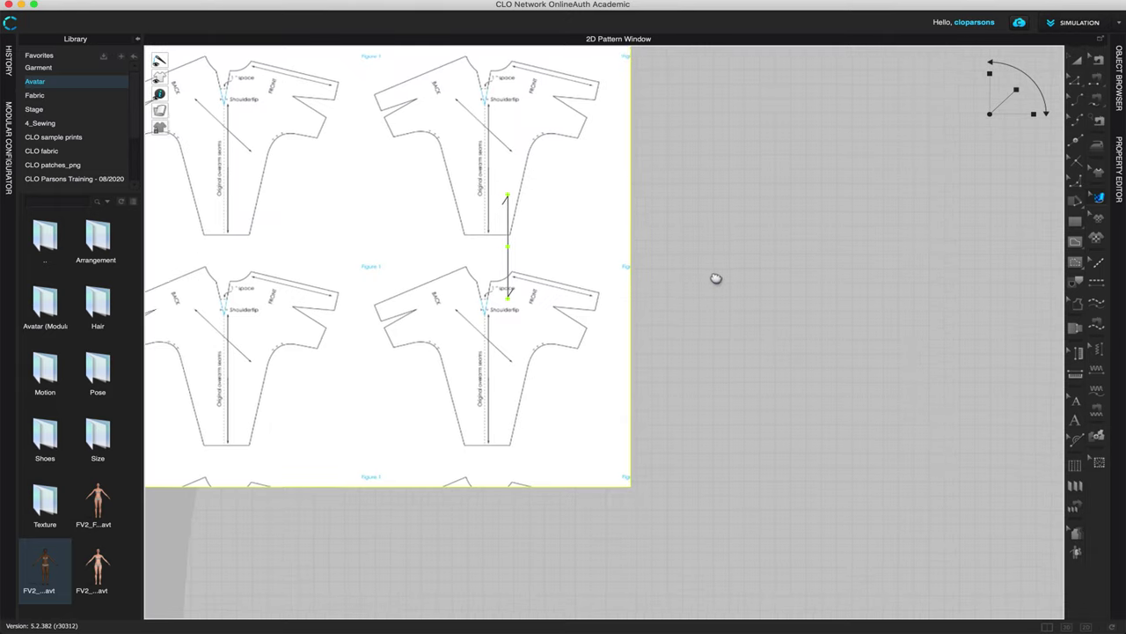
scroll(716, 279, "down", 3)
right_click_drag(864, 351, 872, 340)
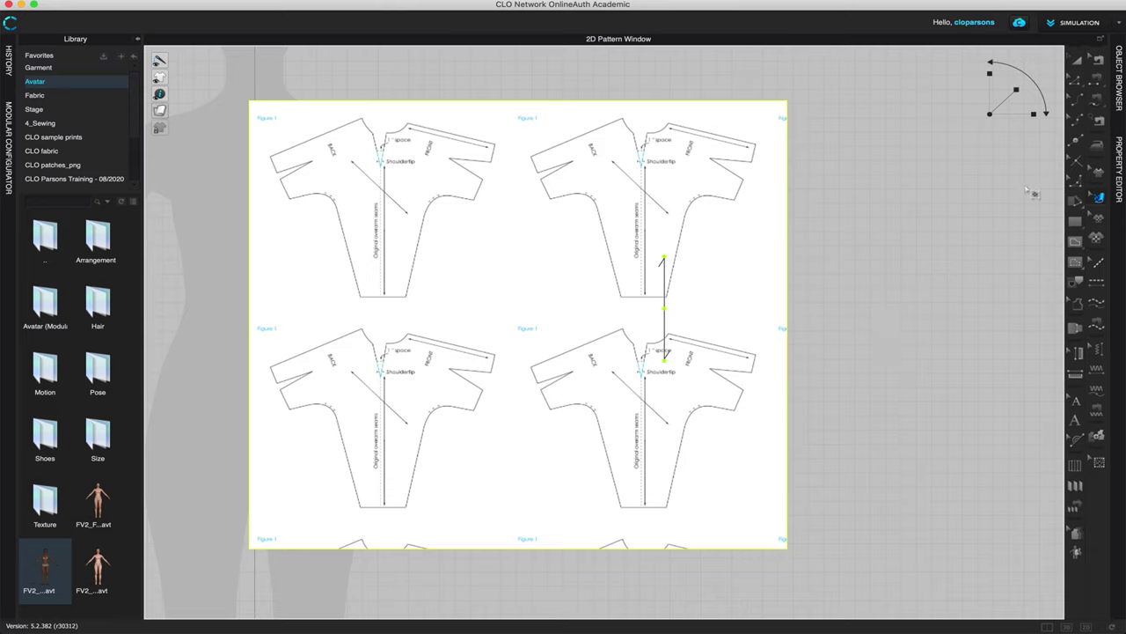
- Draw an 18 in vertical internal line on the rectangle pattern, about 1.6 in inside its right edge
left_click(1076, 241)
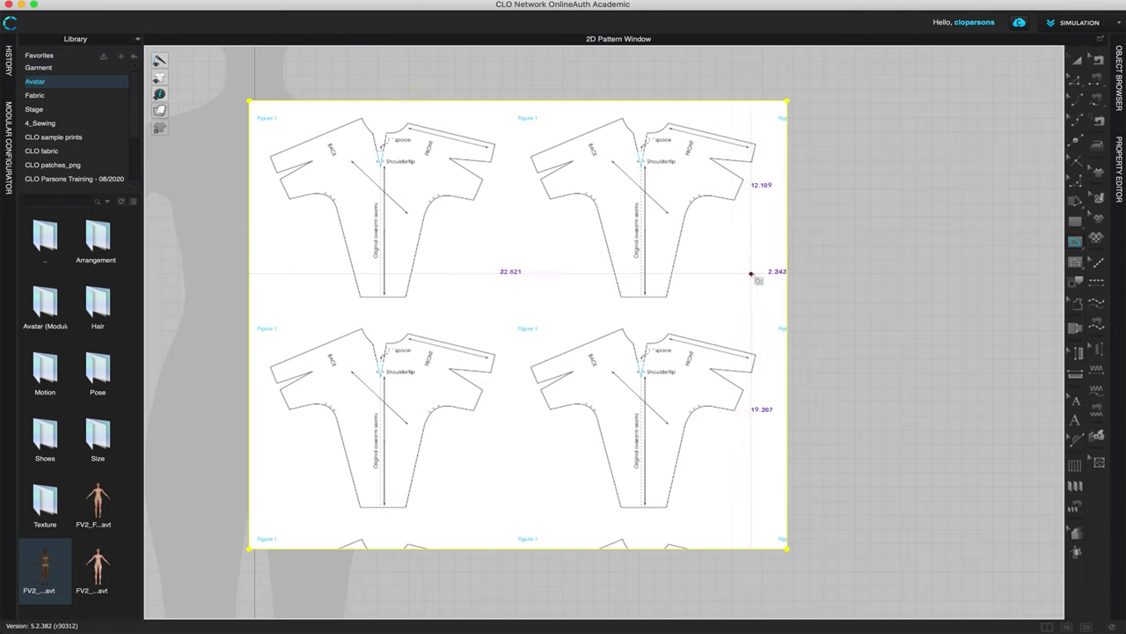
left_click(762, 176)
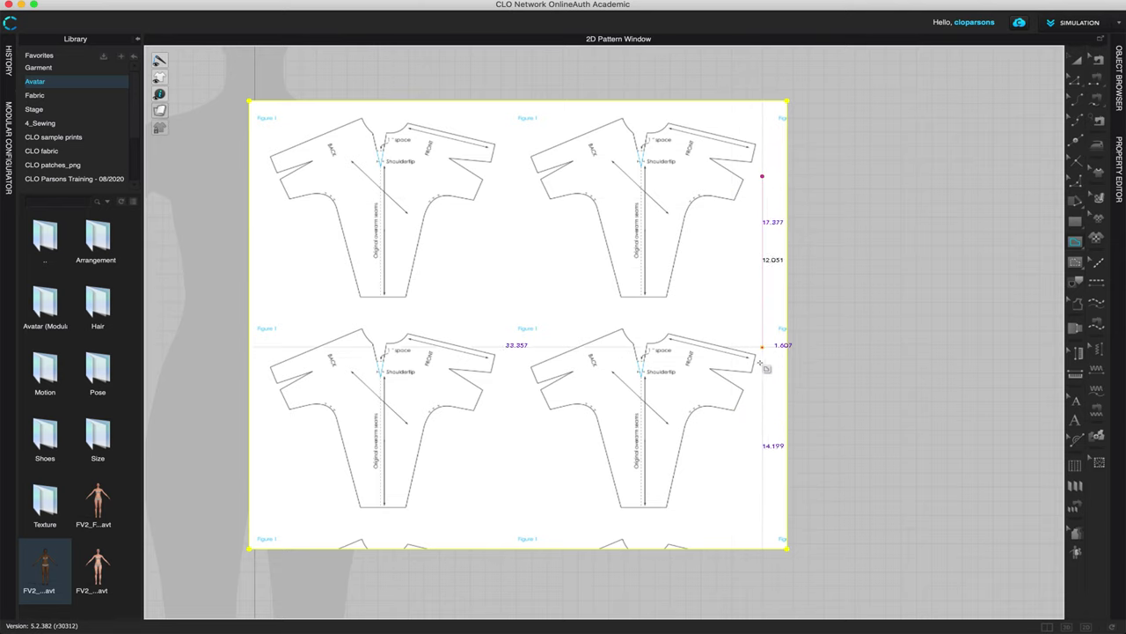
right_click(762, 434)
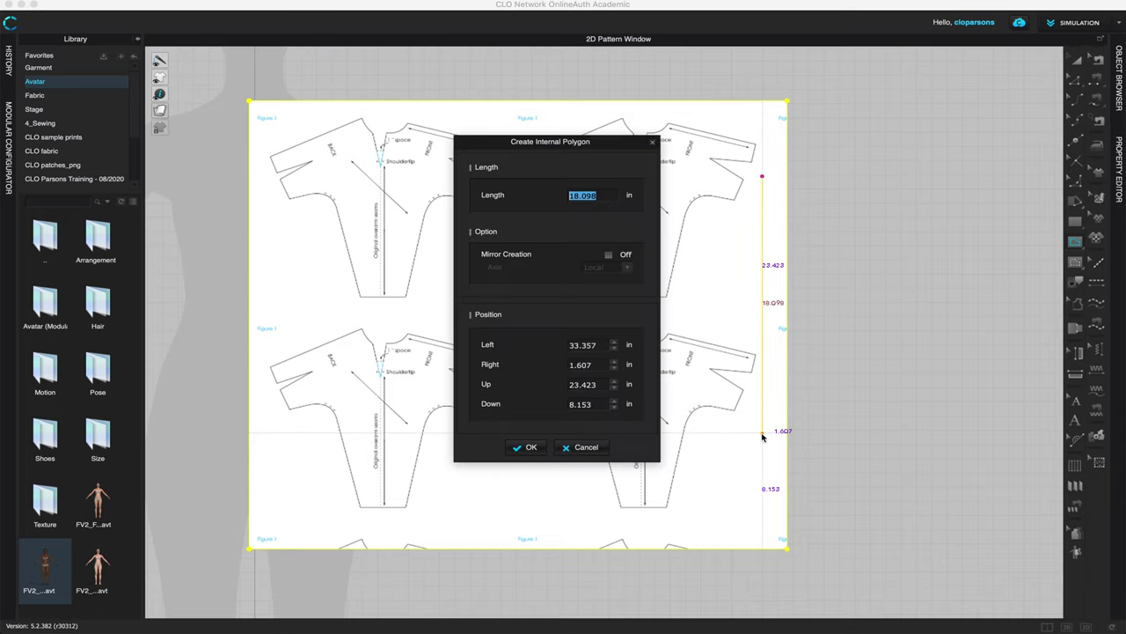
type("18")
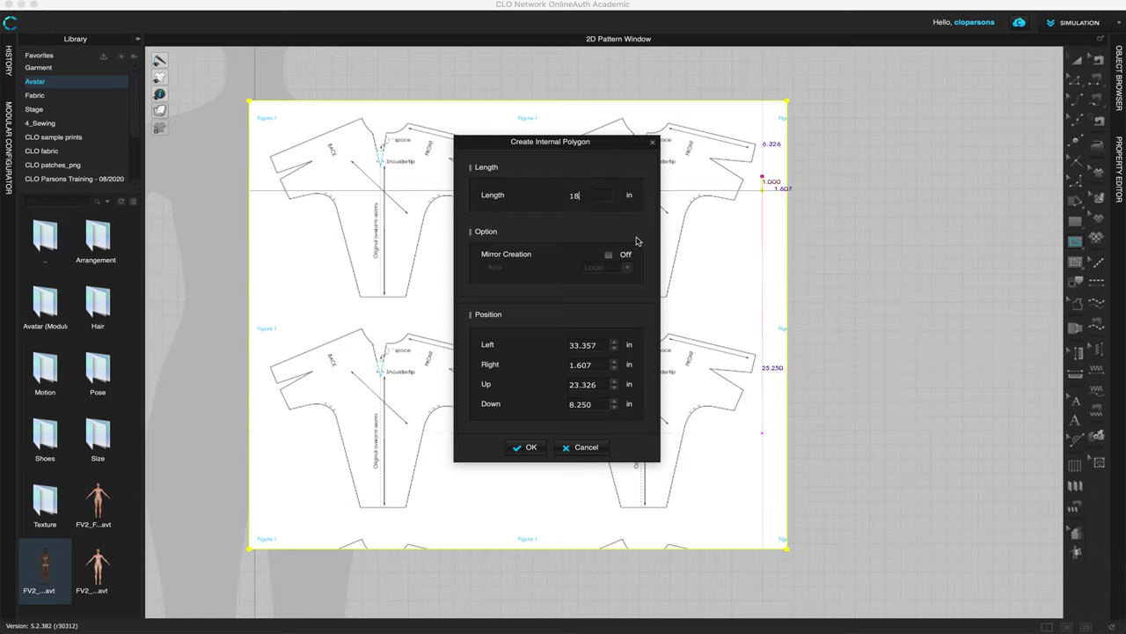
left_click(526, 448)
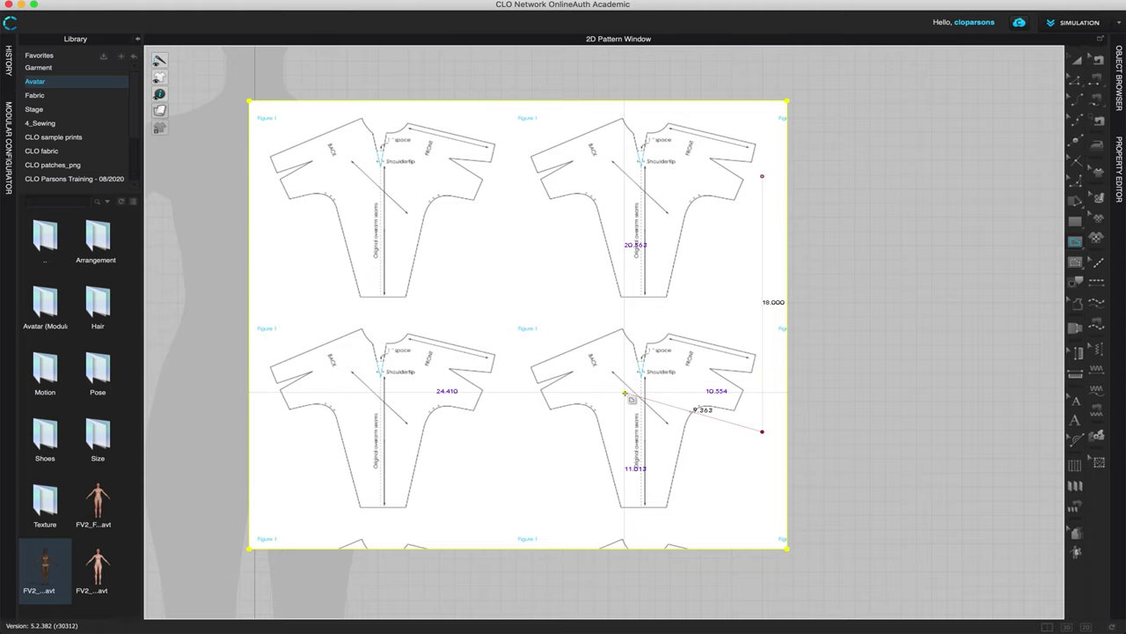
left_click(625, 393)
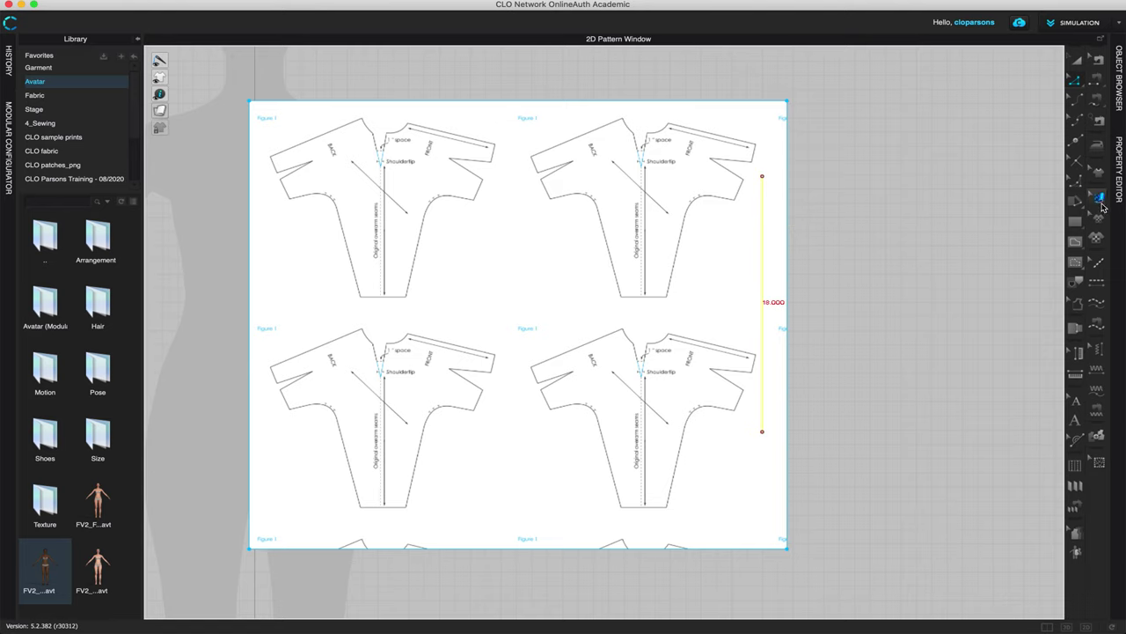
- Rotate the rectangle's texture clockwise until the front piece's centre-front edge runs nearly parallel to the internal line
left_click(1100, 200)
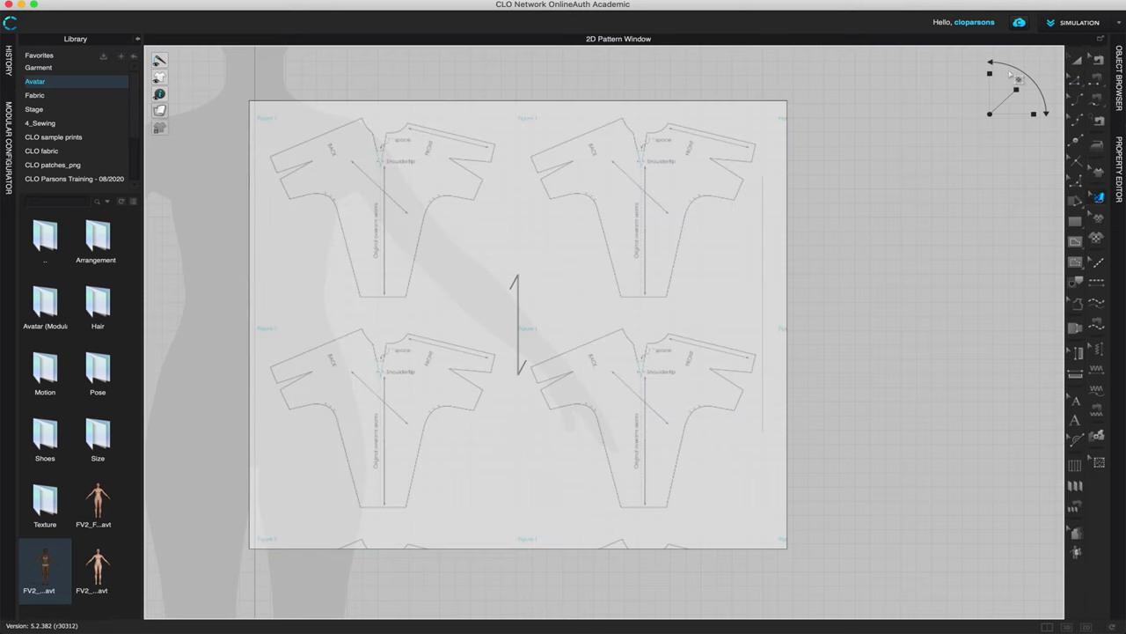
left_click(684, 214)
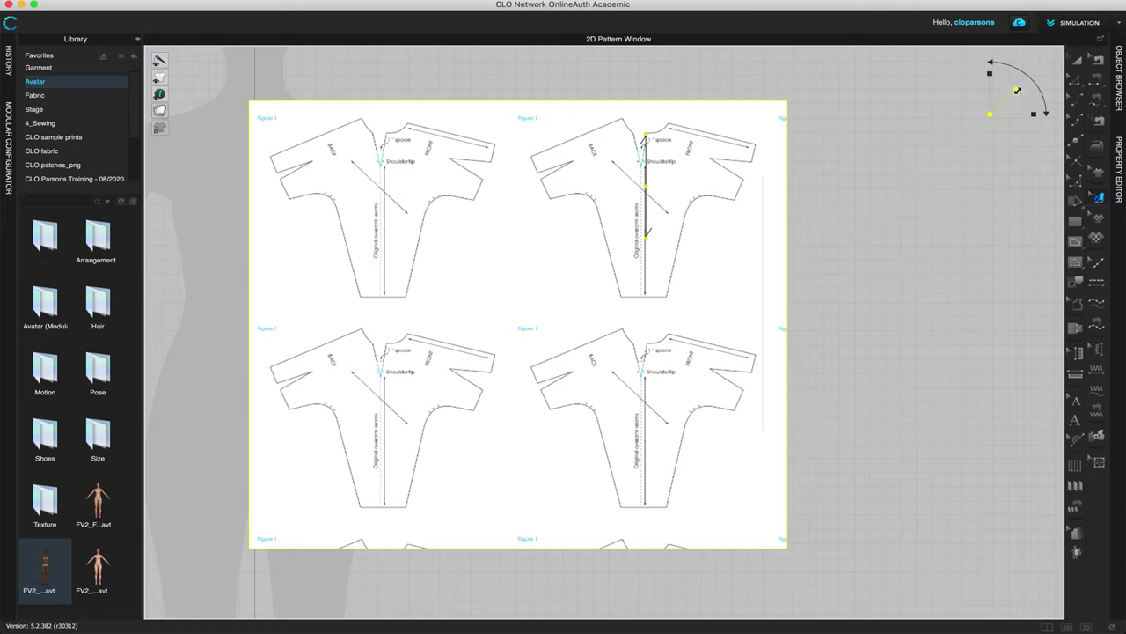
left_click_drag(1028, 77, 1034, 147)
left_click_drag(1075, 100, 1100, 167)
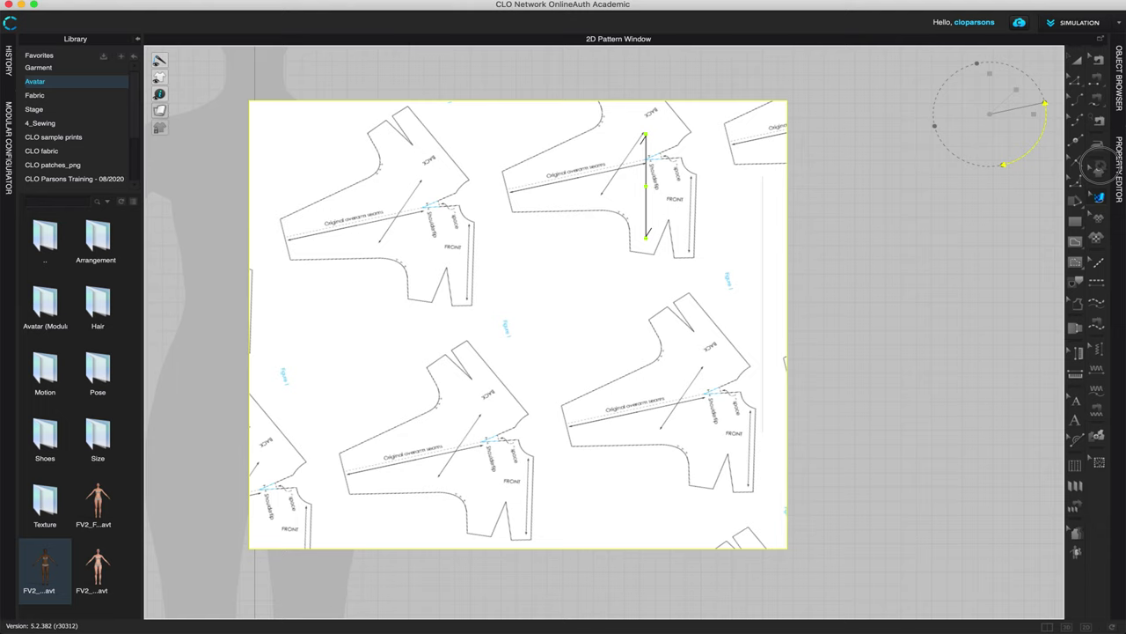
left_click_drag(1099, 167, 1100, 169)
- Move the texture so the upper kimono drawing's centre-front edge meets the internal line, and fine-tune the rotation to align them
left_click(692, 395)
left_click_drag(702, 401, 708, 175)
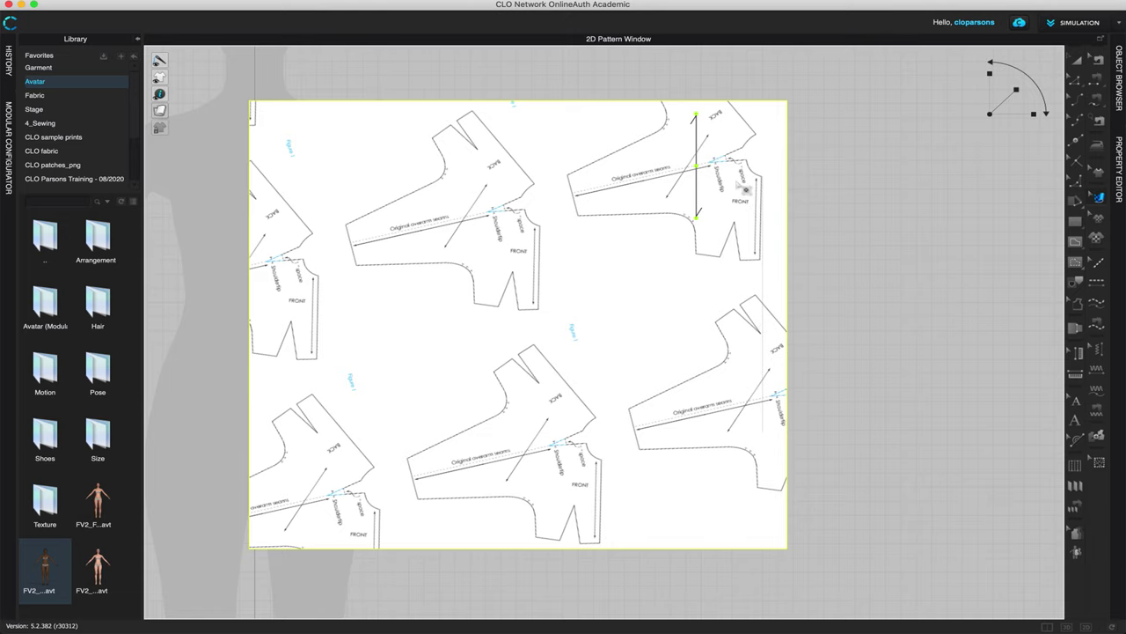
scroll(867, 268, "up", 3)
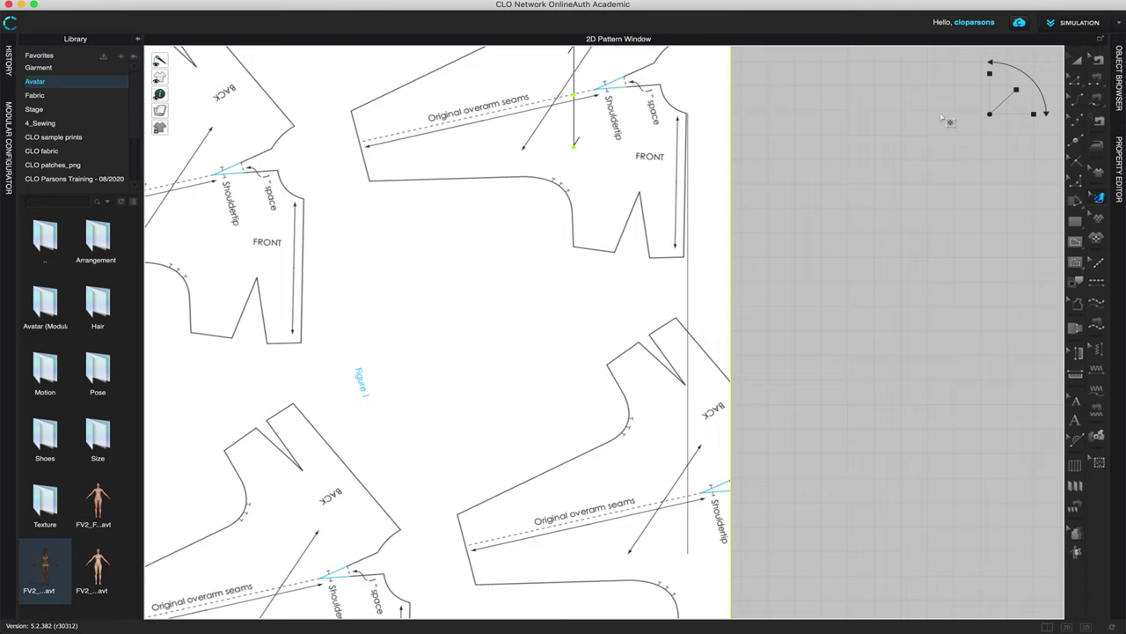
left_click_drag(1028, 77, 1035, 71)
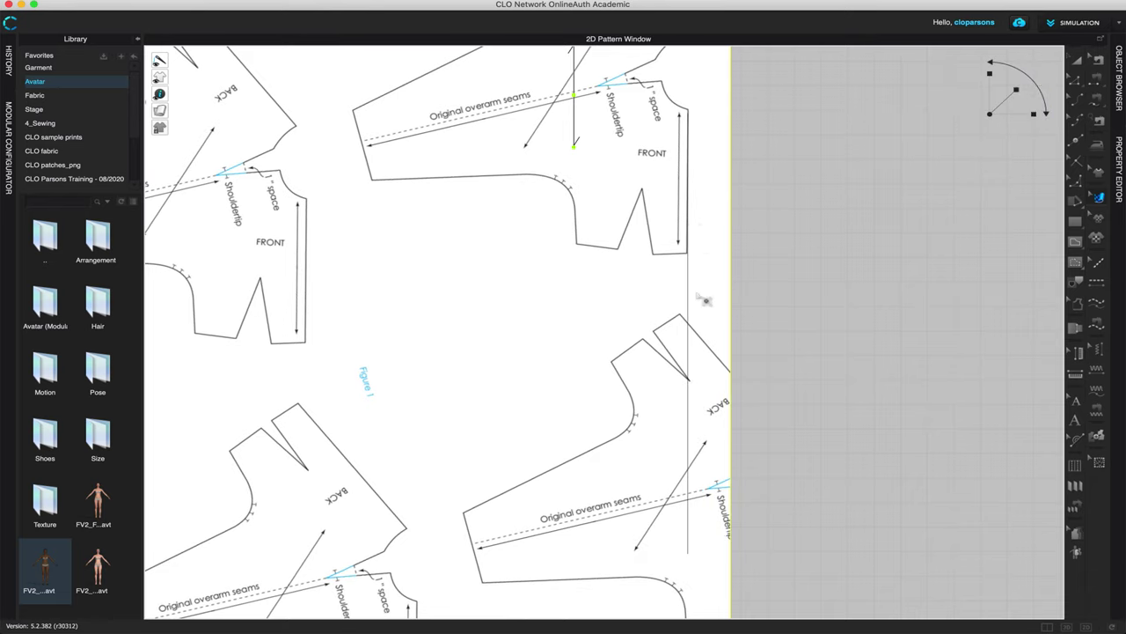
- Enlarge the texture proportionally in stages, moving it so the front piece's centre-front edge stays against the internal line
scroll(1004, 100, "up", 6)
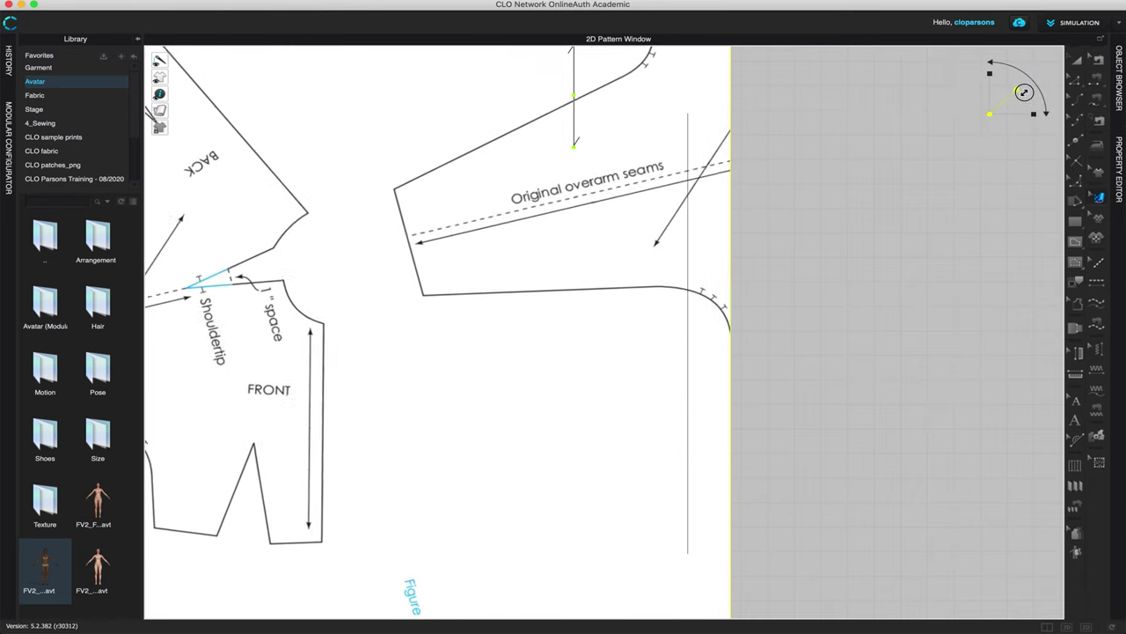
scroll(527, 289, "down", 2)
middle_click_drag(527, 289, 292, 281)
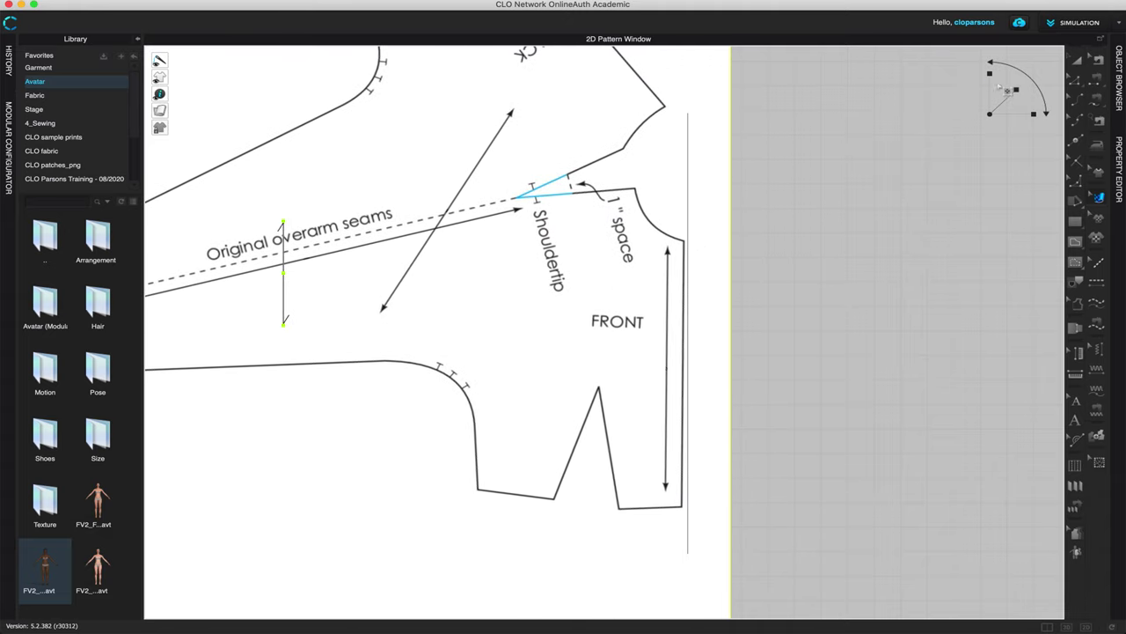
scroll(1005, 99, "up", 5)
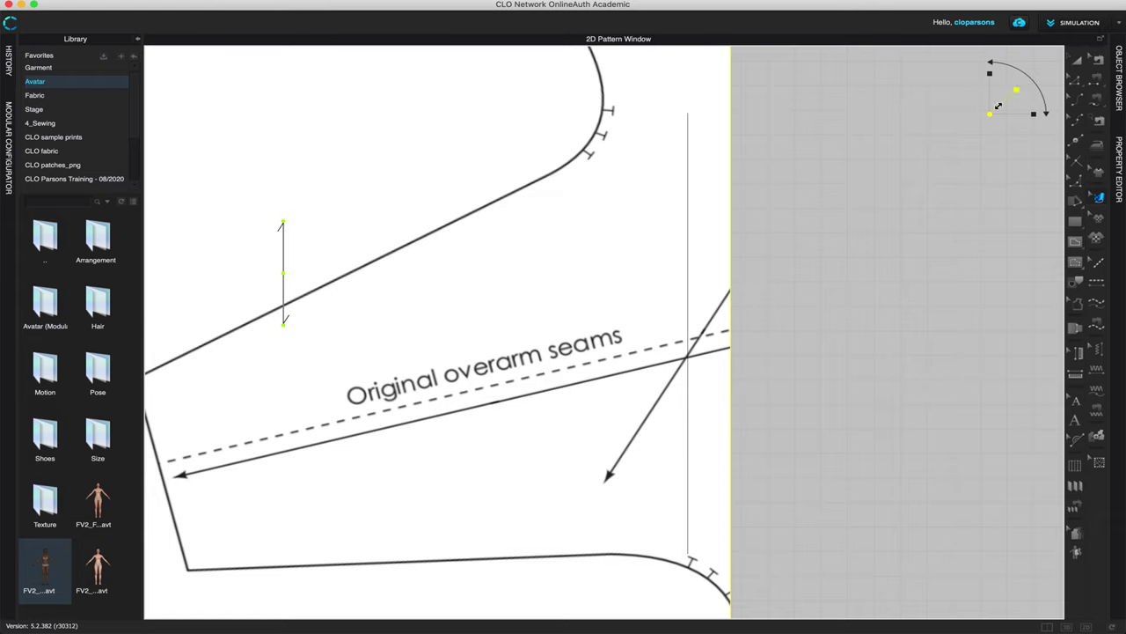
scroll(285, 271, "down", 2)
middle_click_drag(284, 271, 256, 16)
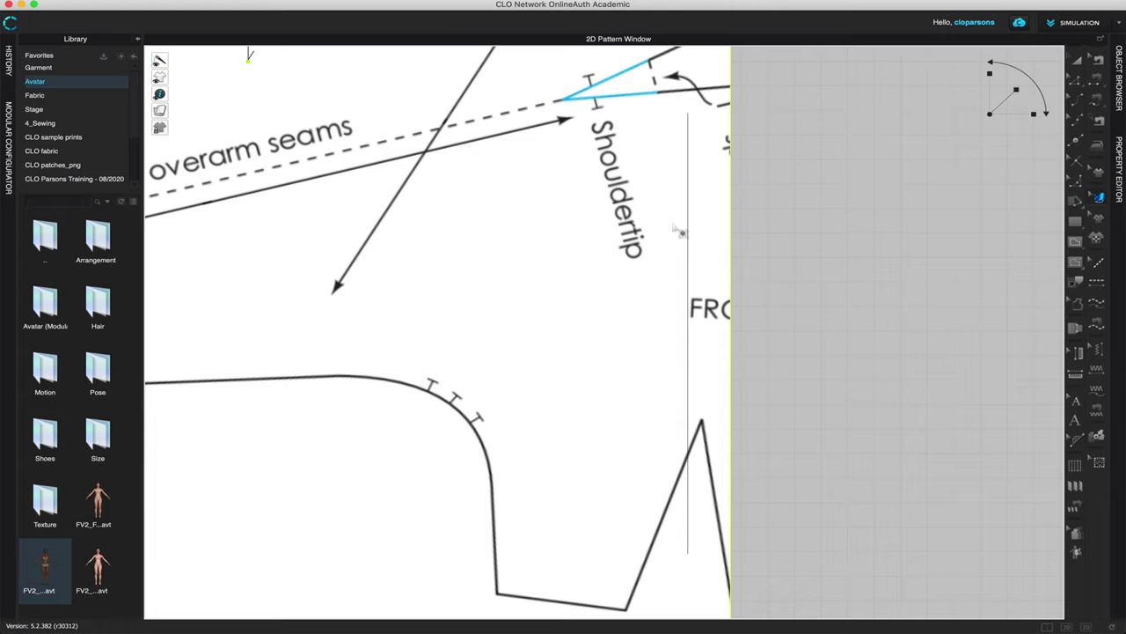
middle_click_drag(585, 246, 456, 201)
right_click_drag(464, 194, 476, 190)
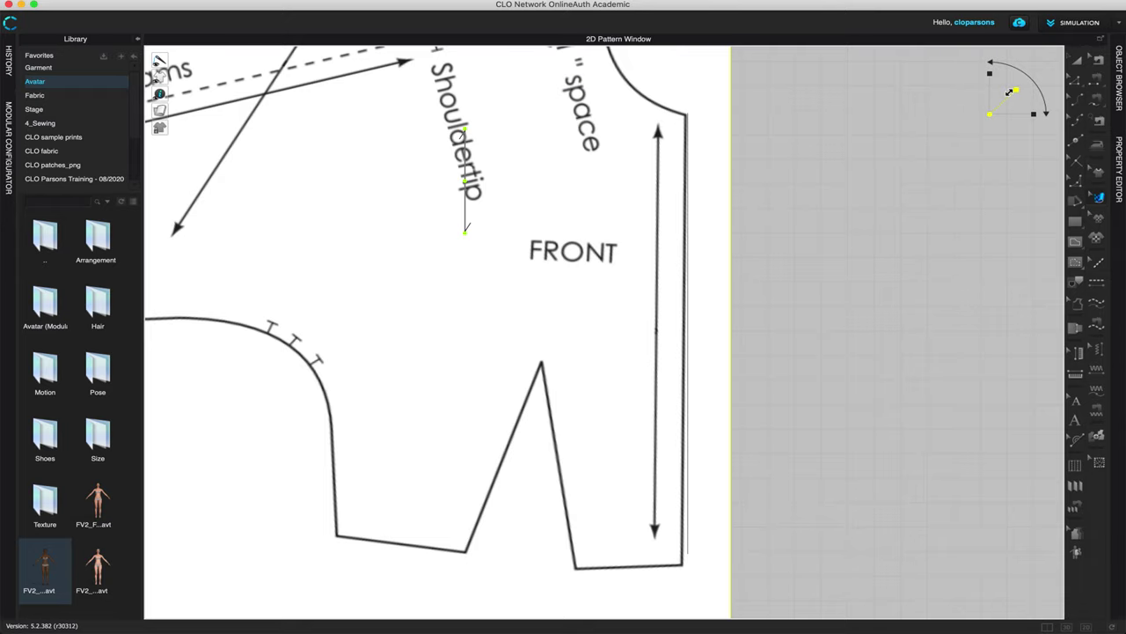
- Fine-tune the texture's scale until the centre-front edge matches the 18 in internal line's length, and move the drawing back onto the line
left_click_drag(1010, 92, 1009, 93)
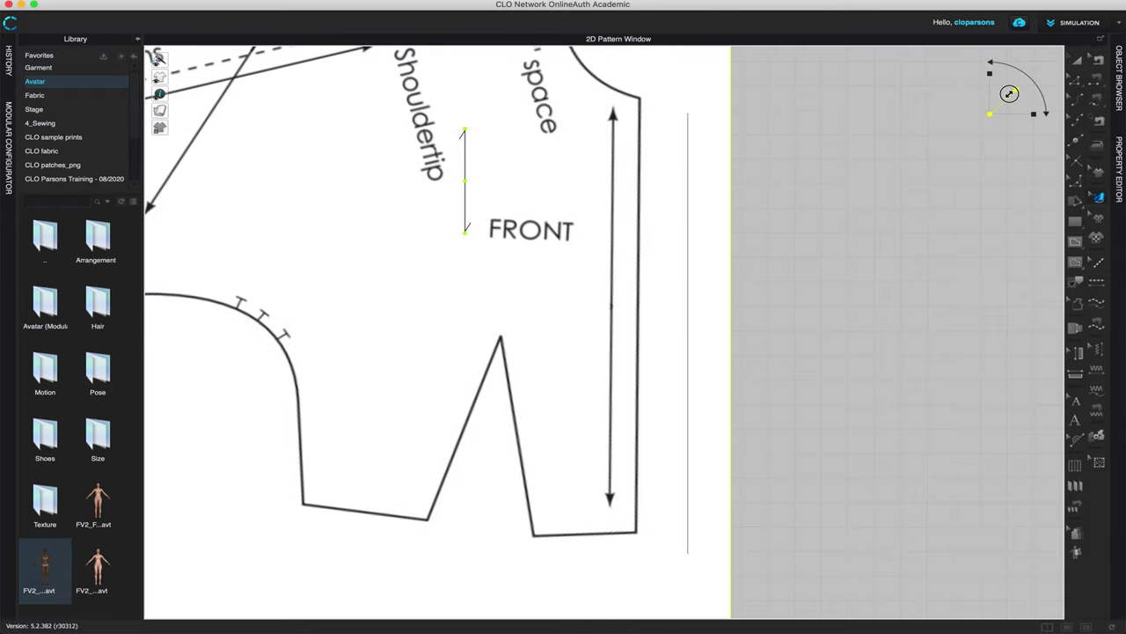
left_click_drag(464, 181, 644, 225)
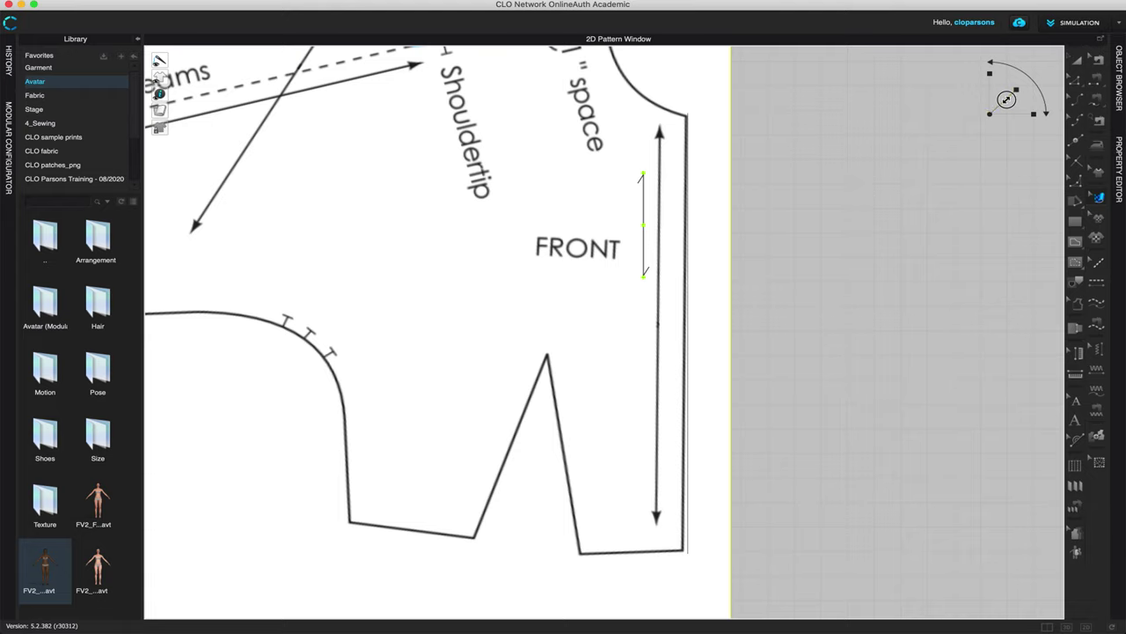
left_click_drag(1006, 99, 1013, 101)
left_click_drag(595, 183, 606, 186)
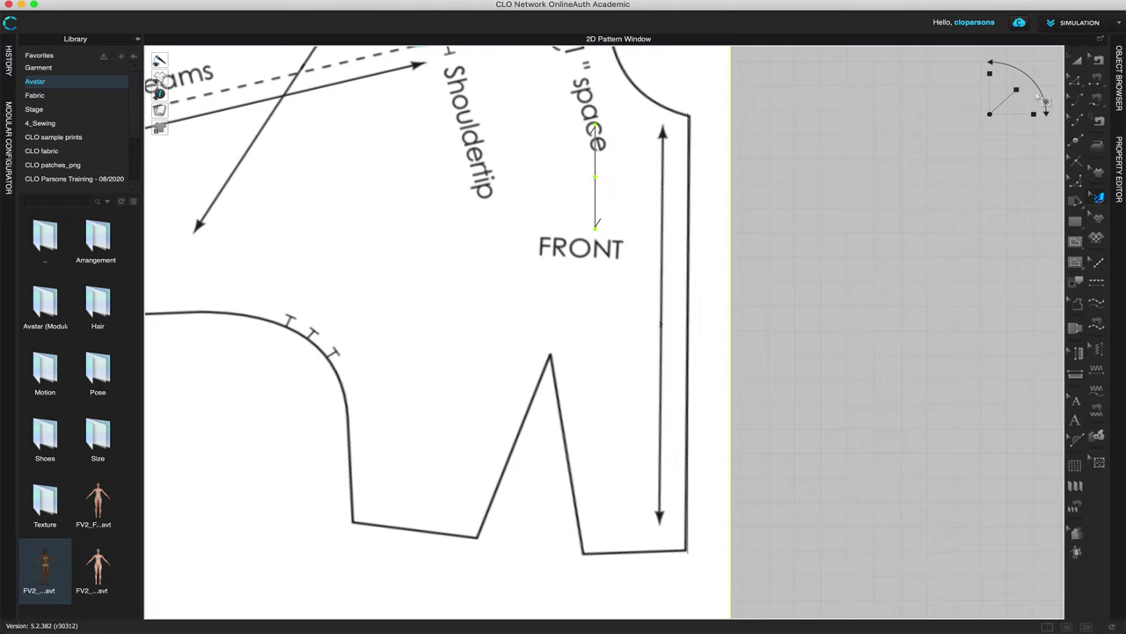
- Rotate the texture slightly counterclockwise and nudge it so the centre-front edge lies exactly along the internal line
left_click_drag(1044, 101, 1034, 81)
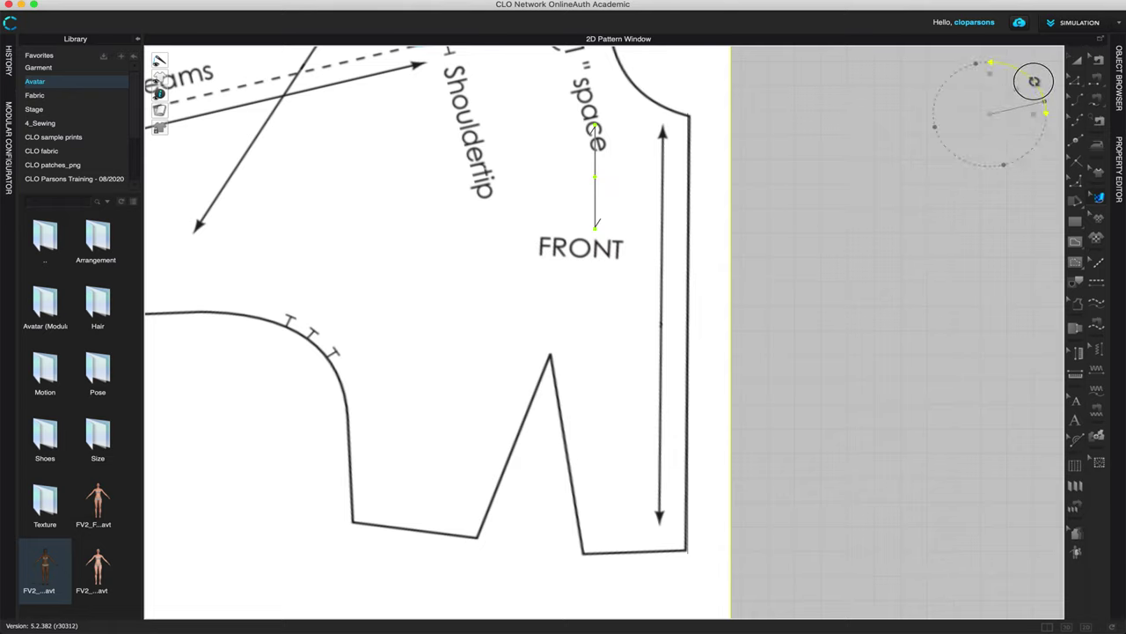
left_click_drag(1034, 81, 1035, 79)
left_click_drag(606, 184, 609, 189)
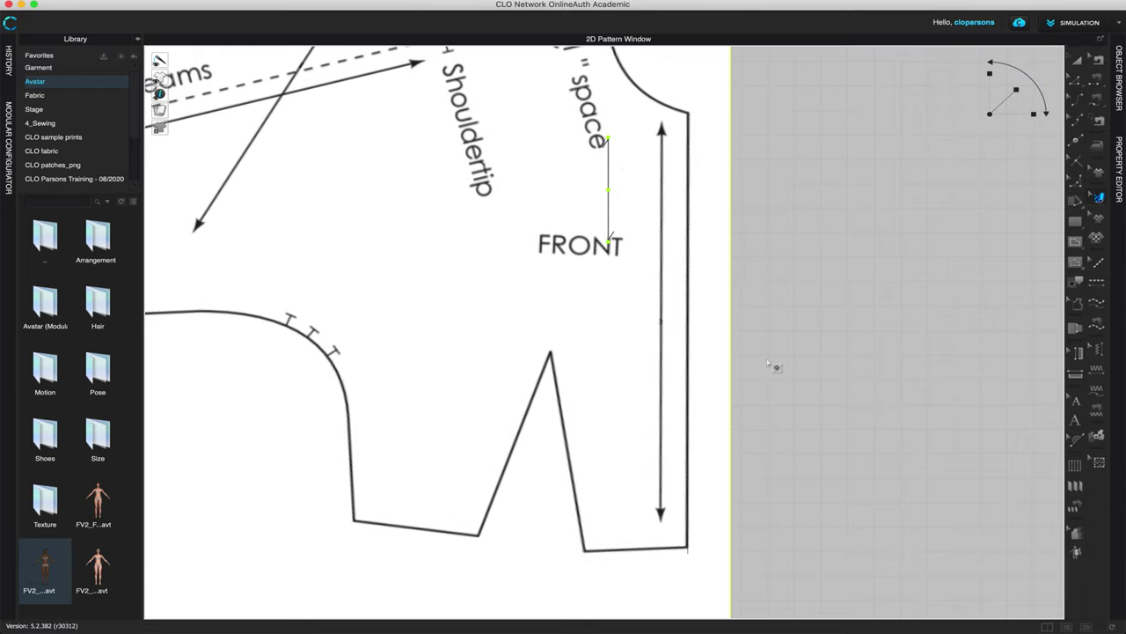
- Delete the vertical internal guide line along the front piece's centre-front edge
left_click(1076, 79)
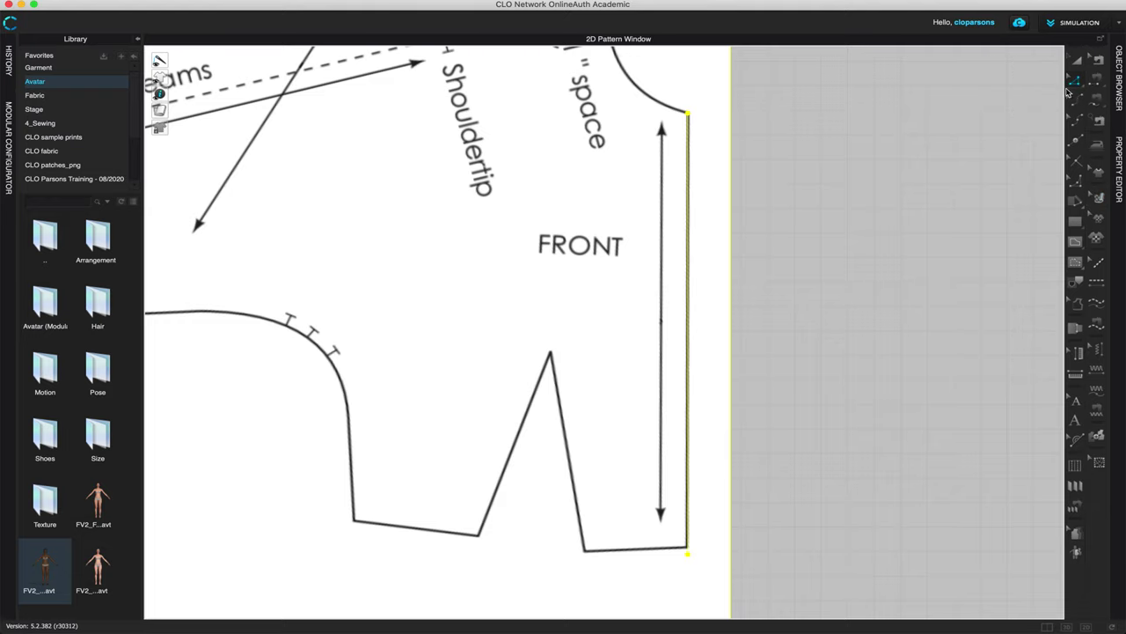
right_click(689, 295)
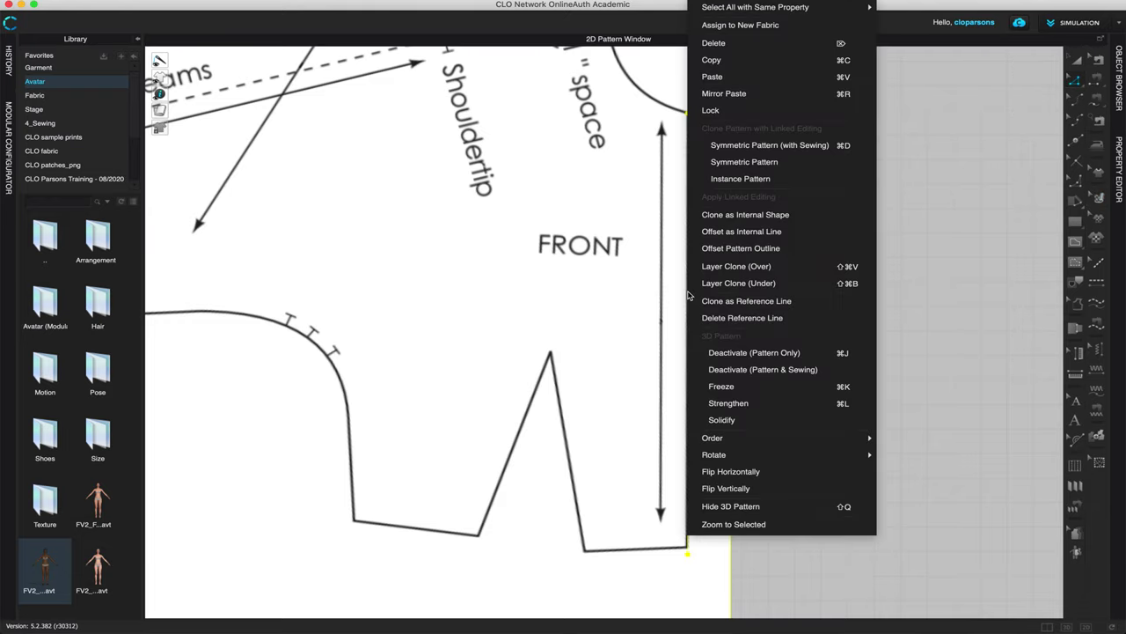
left_click(1024, 253)
left_click(690, 251)
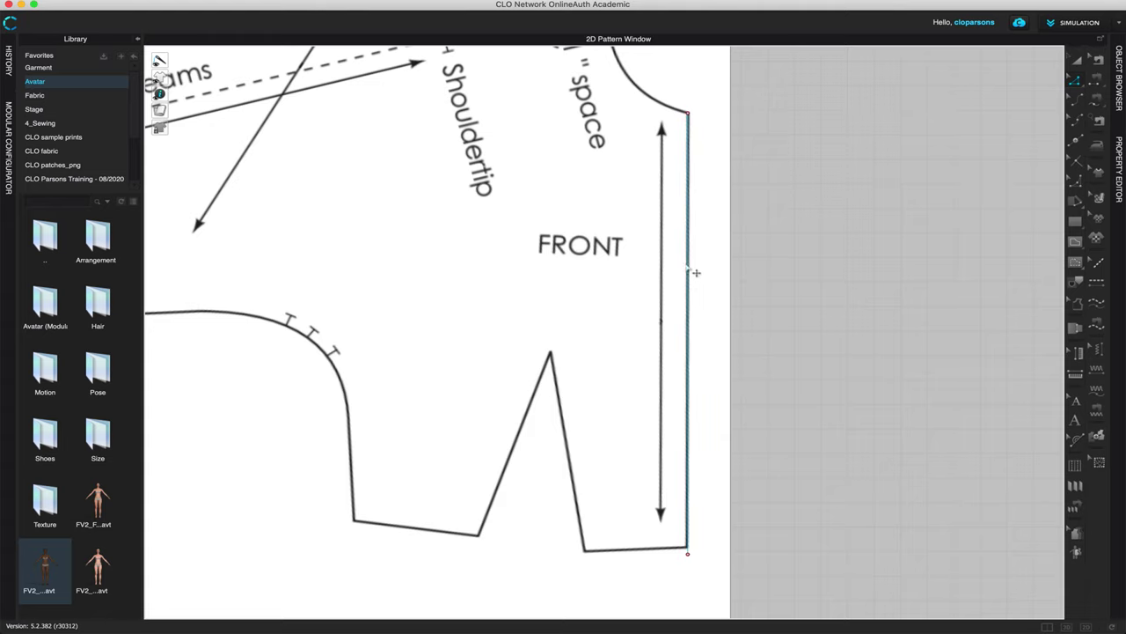
right_click(688, 268)
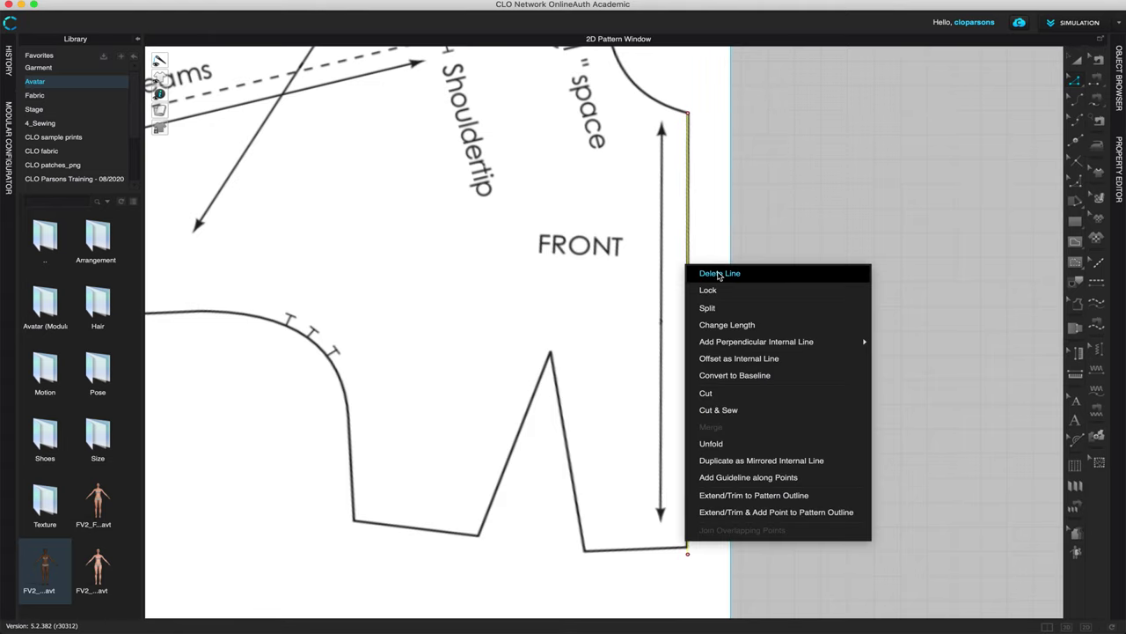
left_click(720, 273)
- Raise the rectangle pattern's upper edge until the entire back piece is included, making it about 51 in tall
scroll(910, 293, "down", 3)
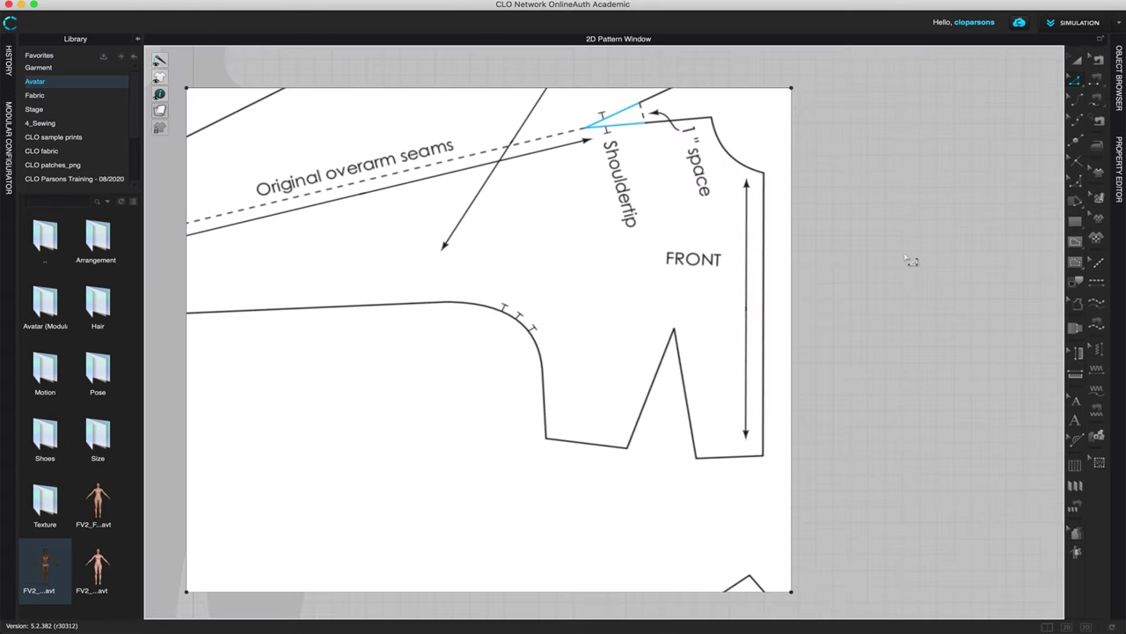
scroll(906, 257, "down", 2)
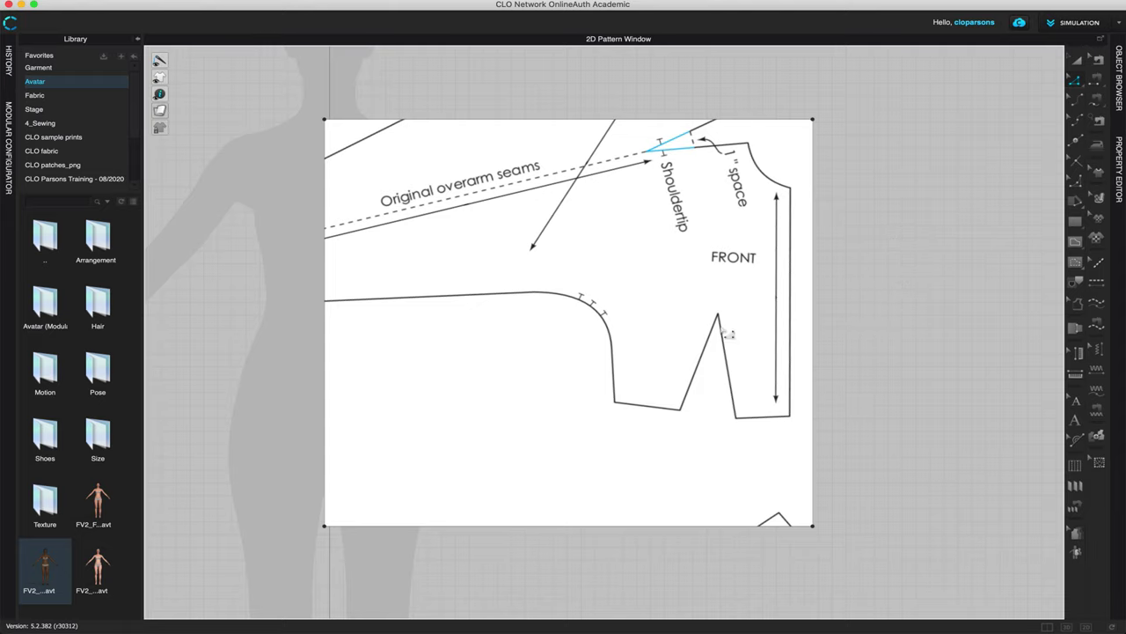
scroll(869, 346, "down", 2)
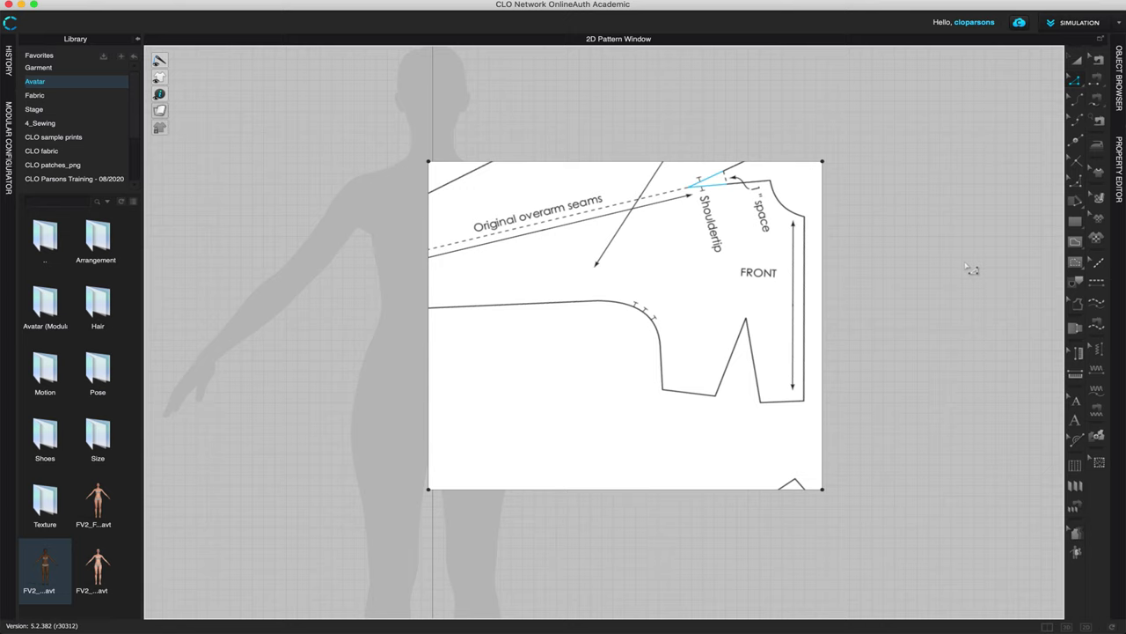
scroll(971, 270, "down", 2)
scroll(875, 325, "down", 3)
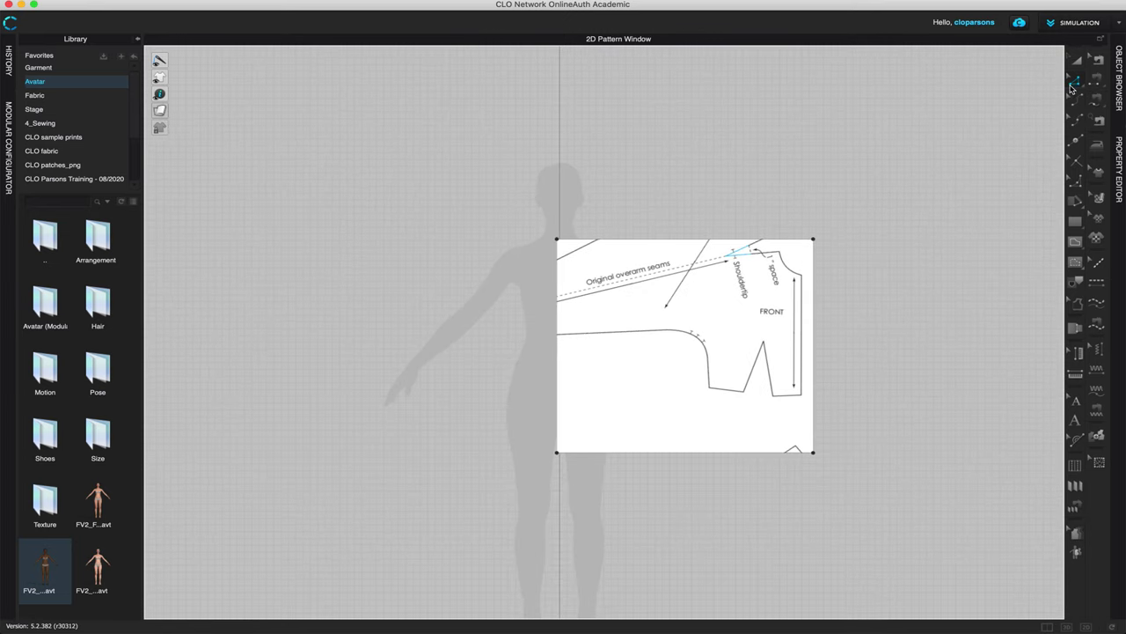
left_click_drag(507, 182, 883, 259)
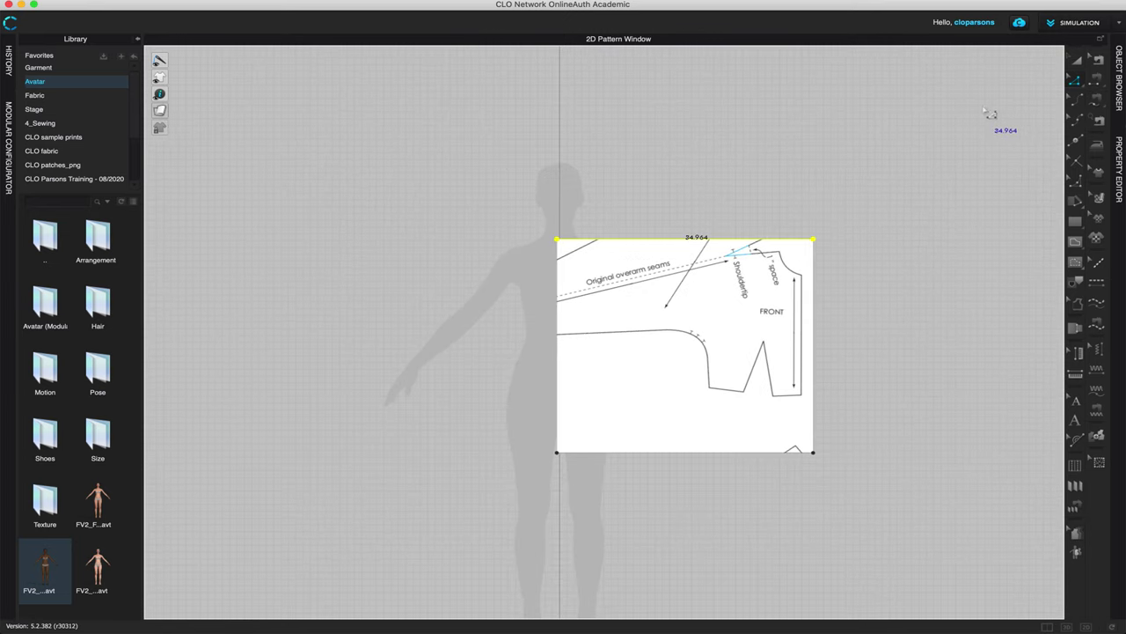
left_click_drag(666, 247, 668, 116)
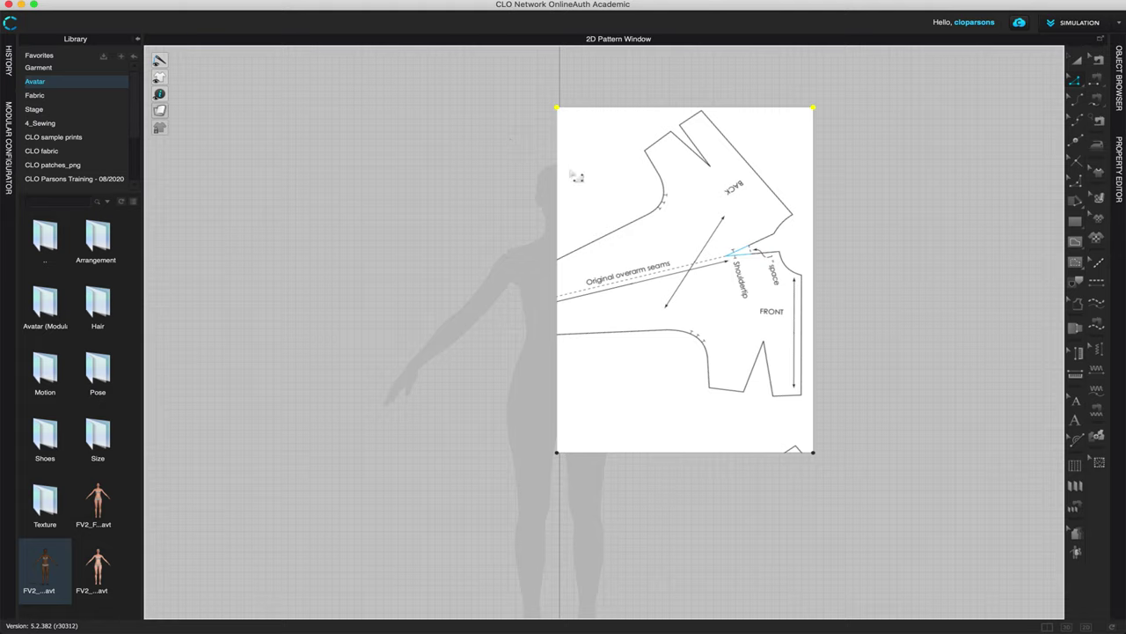
- Widen the rectangle on the sleeve side to about 40.7 in to include the sleeve end, and raise its lower edge to just below the front piece
left_click(558, 449)
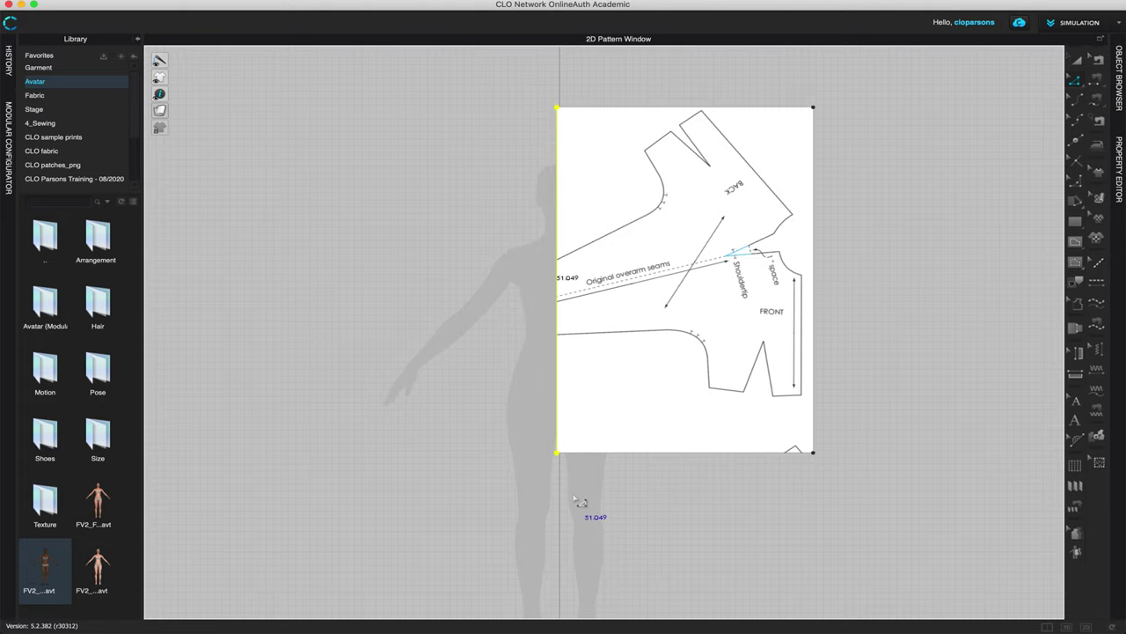
left_click_drag(567, 384, 525, 376)
left_click_drag(461, 485, 951, 428)
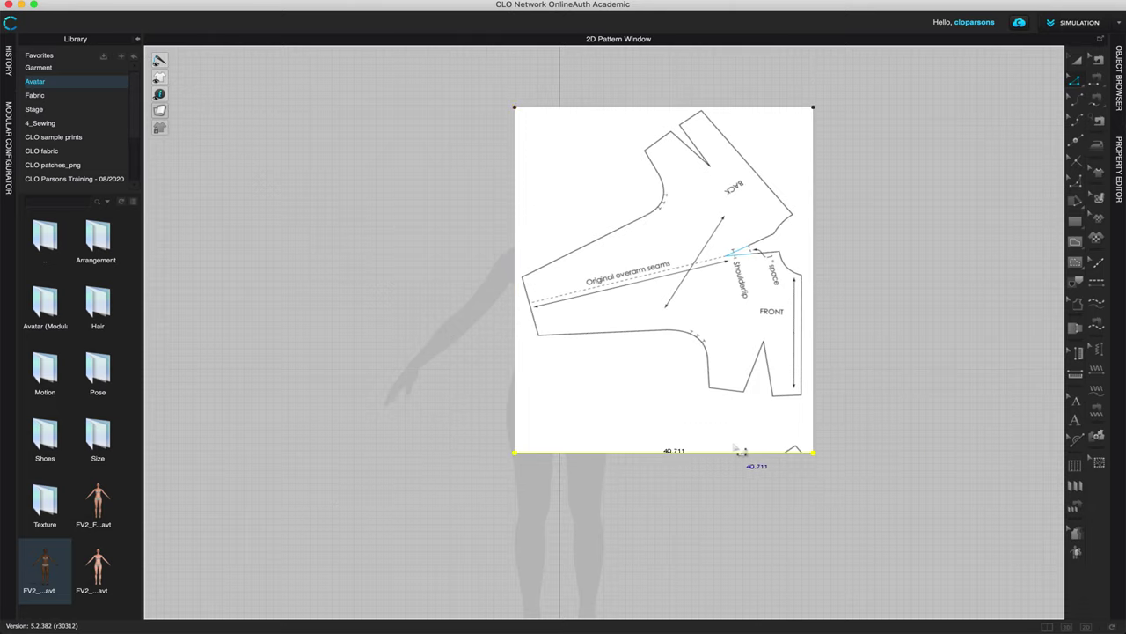
left_click_drag(733, 461, 734, 414)
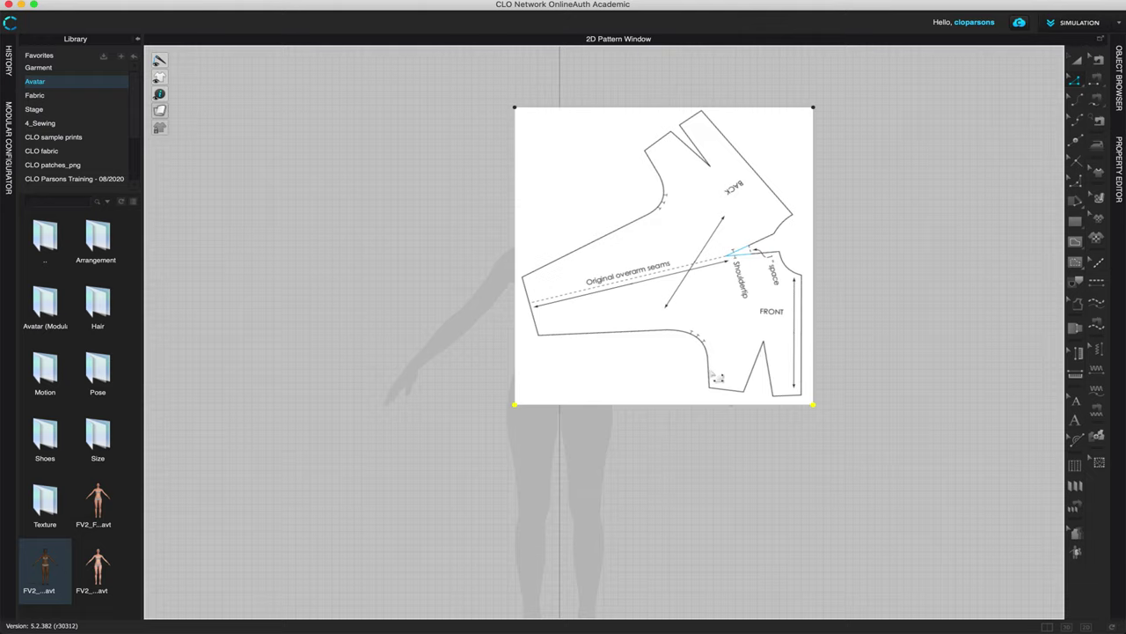
- Lock the rectangle pattern and test that neither the pattern nor its edges can be selected
left_click(1077, 63)
left_click_drag(478, 106, 898, 480)
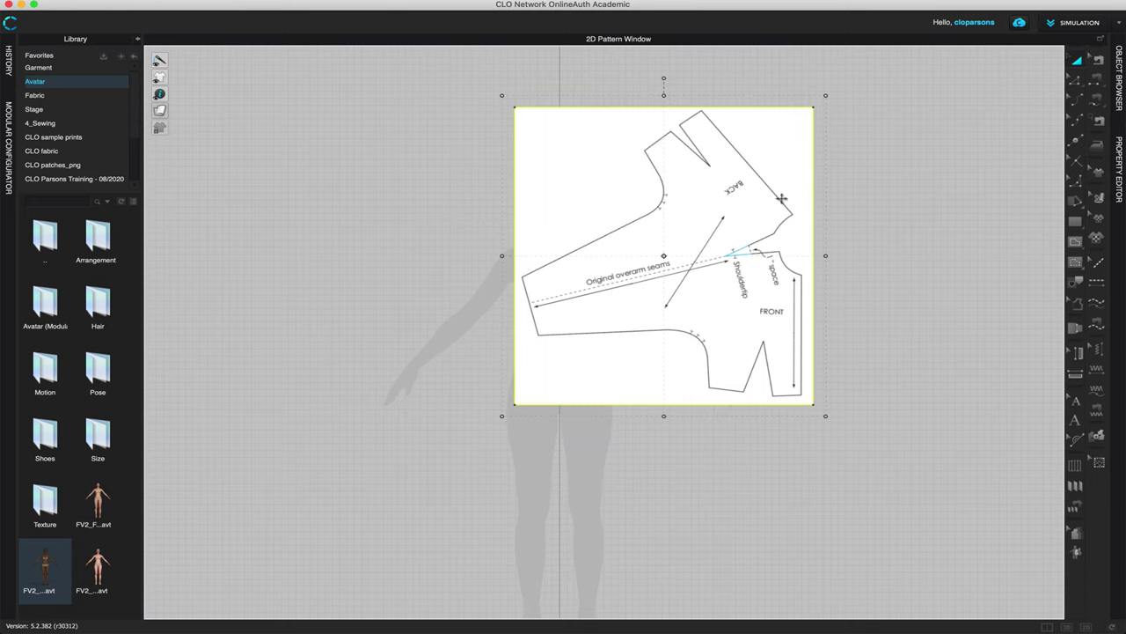
right_click(751, 180)
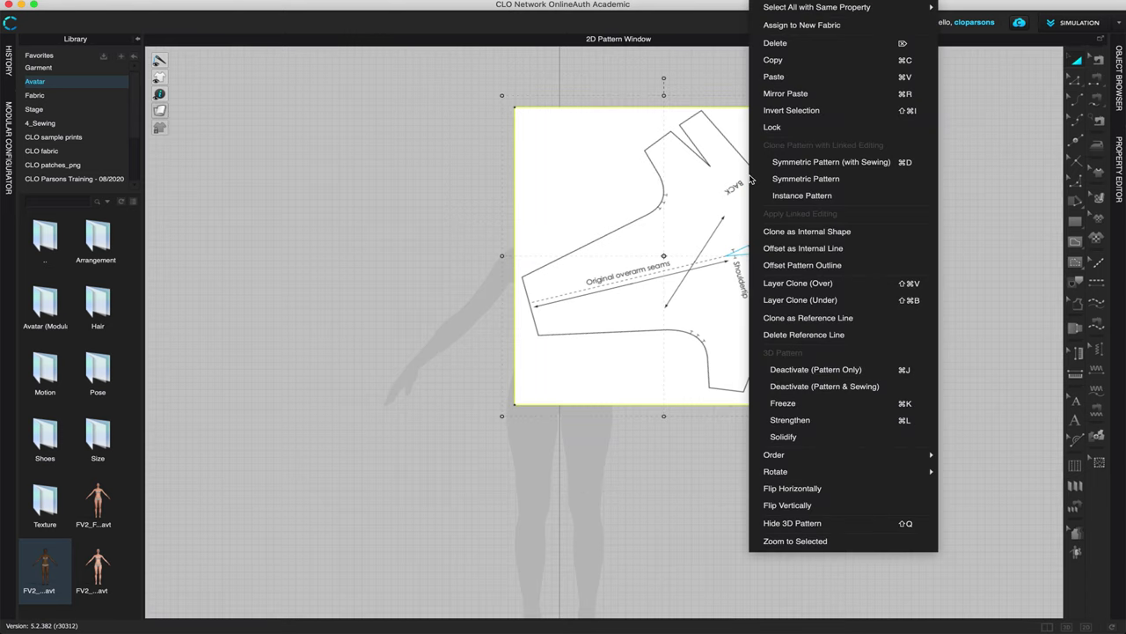
left_click(809, 127)
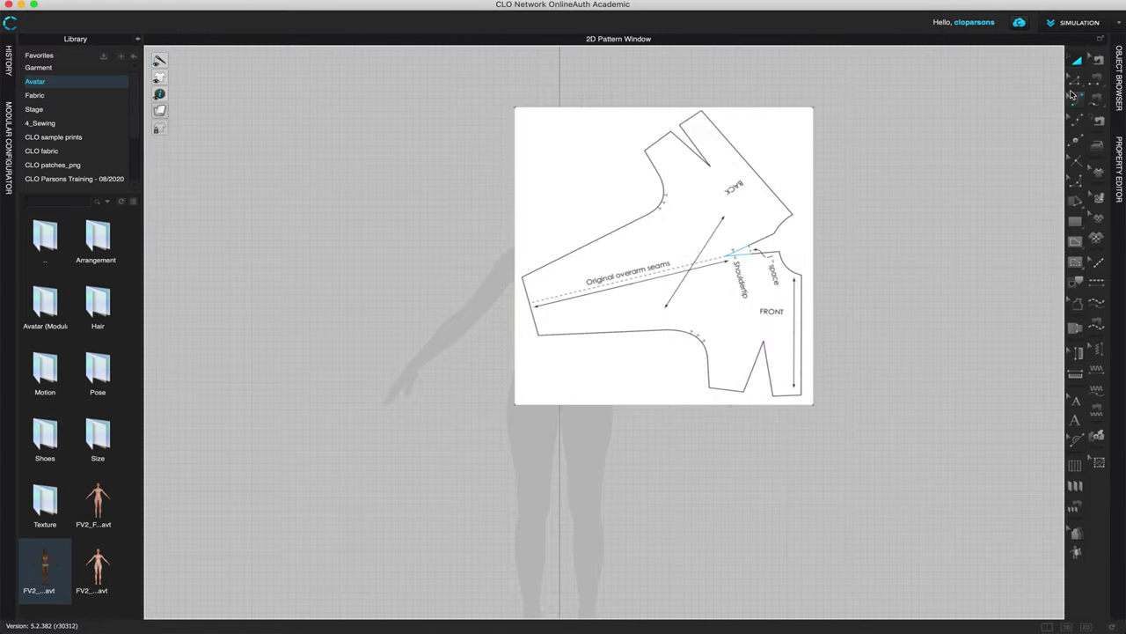
left_click(687, 212)
left_click(741, 247)
left_click(1076, 81)
left_click(748, 236)
- Trace the back piece's centre-back edge with the Internal Polygon/Line tool, about 19.8 in from the neck point to the waist corner
left_click_drag(1076, 249, 994, 247)
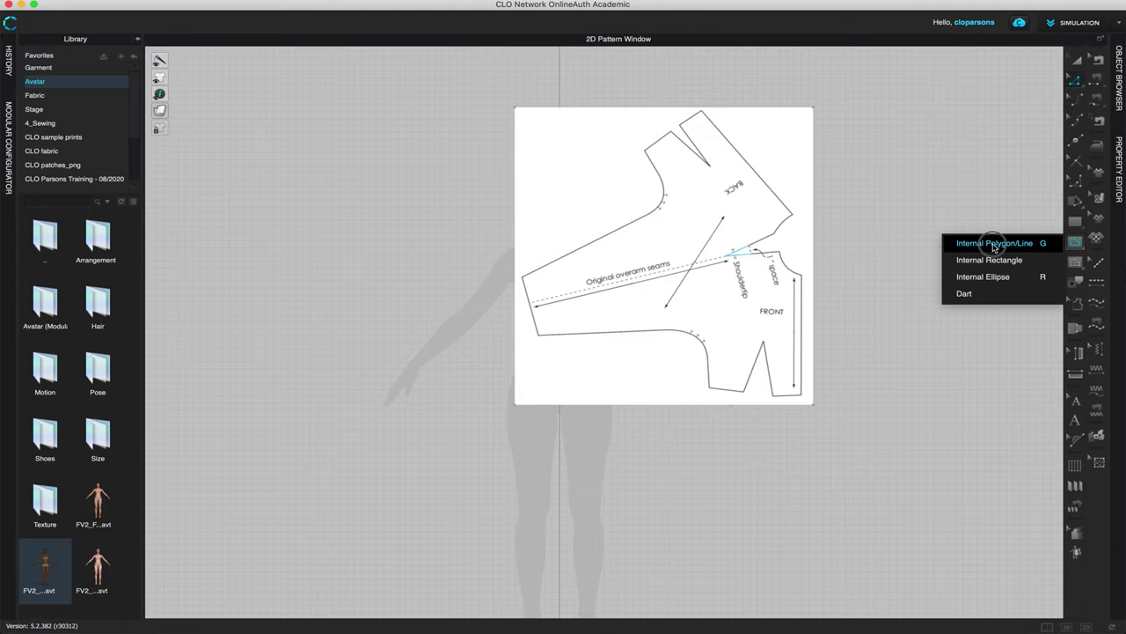
left_click_drag(995, 246, 995, 247)
scroll(918, 290, "up", 2)
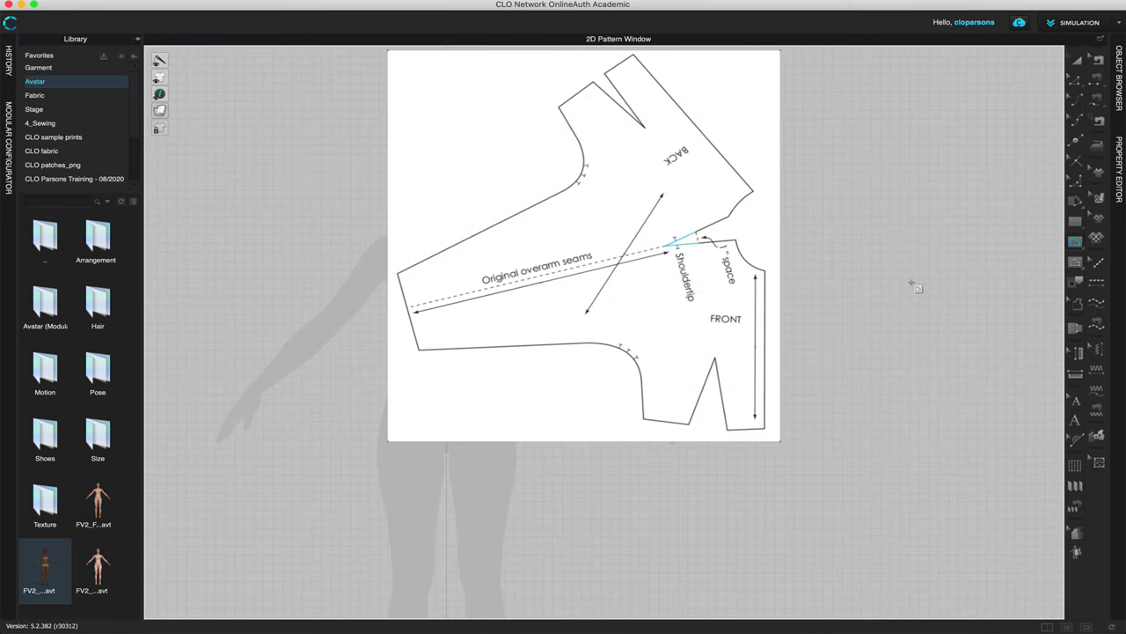
right_click_drag(850, 202, 816, 280)
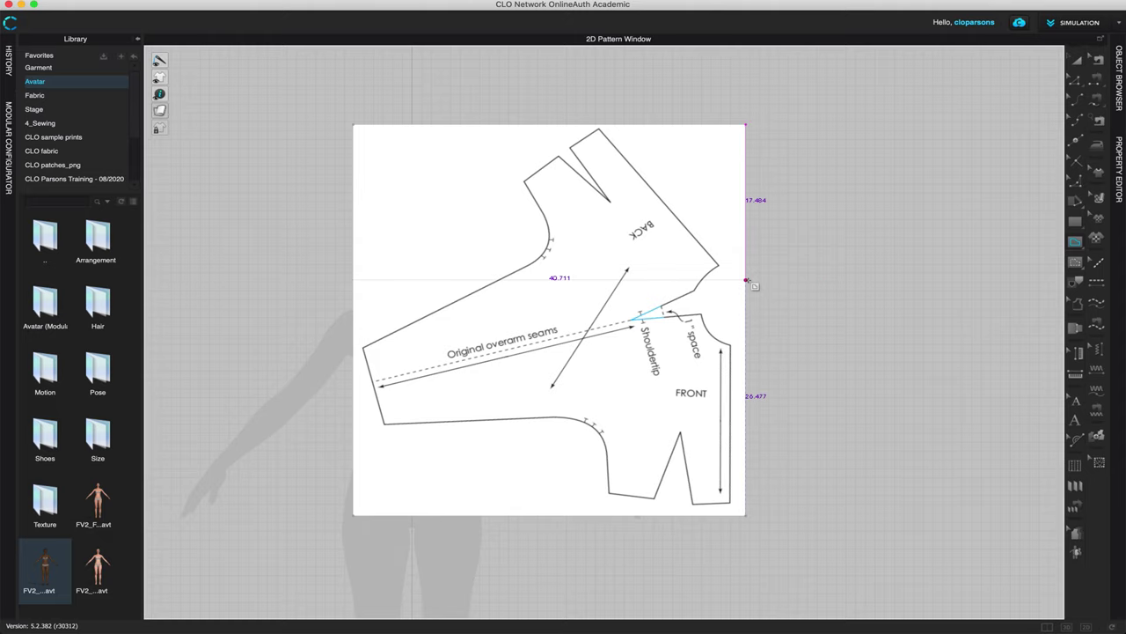
scroll(770, 288, "up", 1)
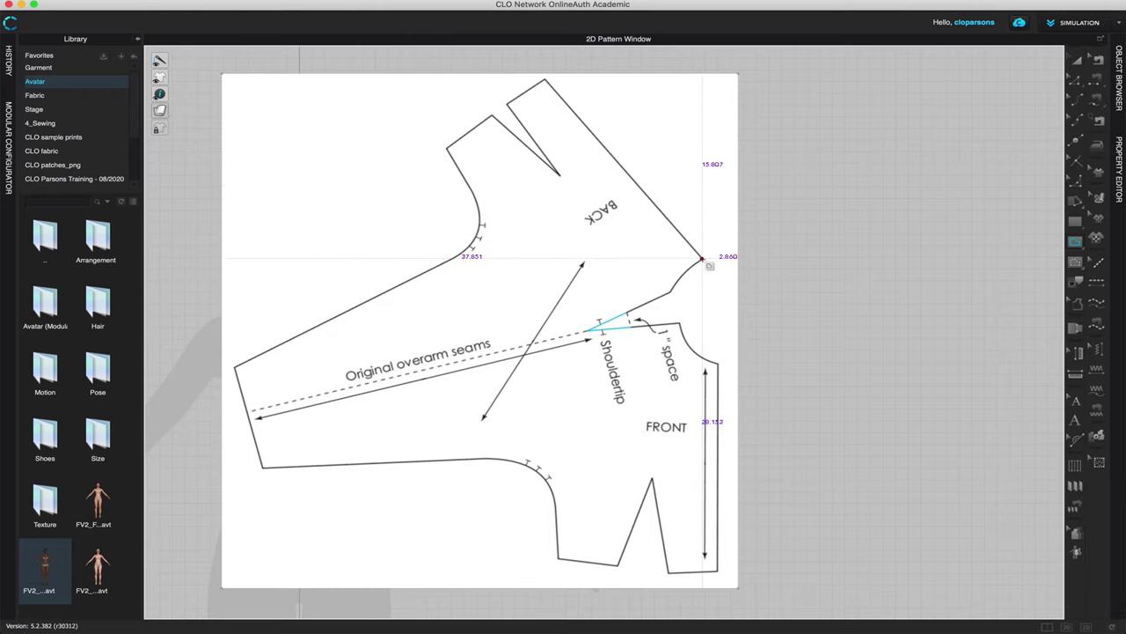
scroll(704, 260, "up", 3)
scroll(840, 284, "up", 3)
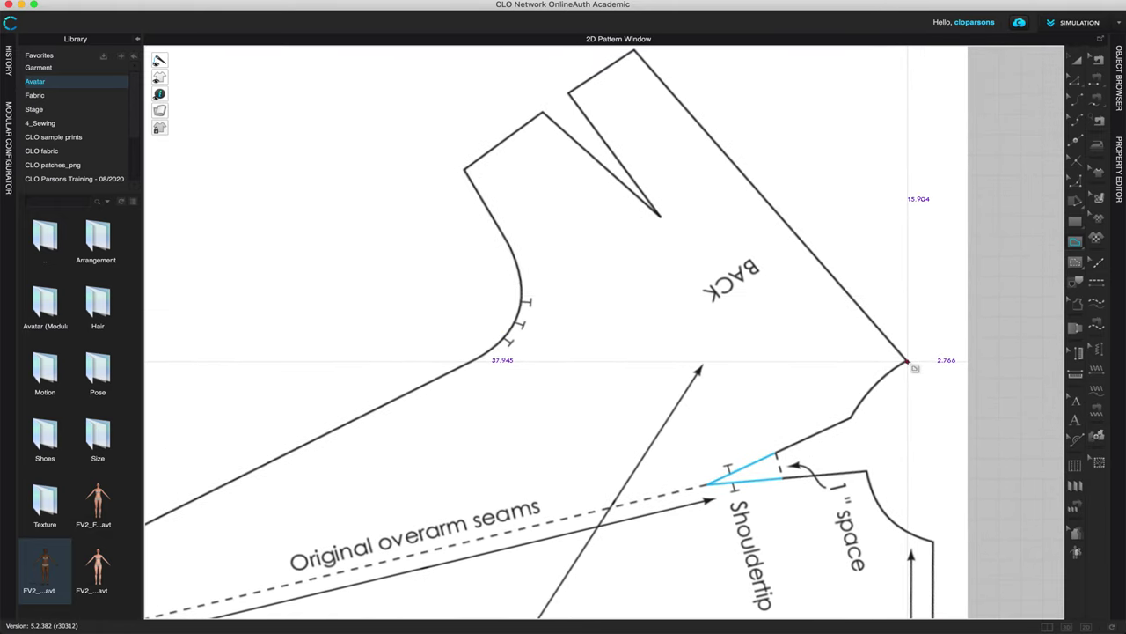
scroll(909, 362, "up", 3)
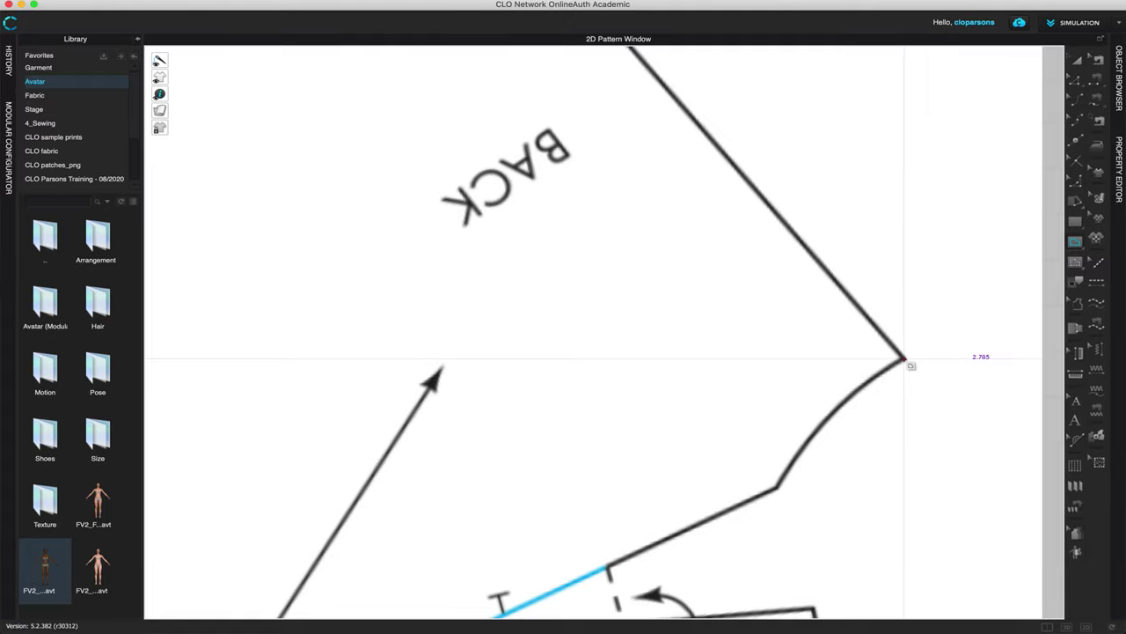
left_click(906, 361)
scroll(910, 302, "up", 5)
scroll(910, 301, "left", 4)
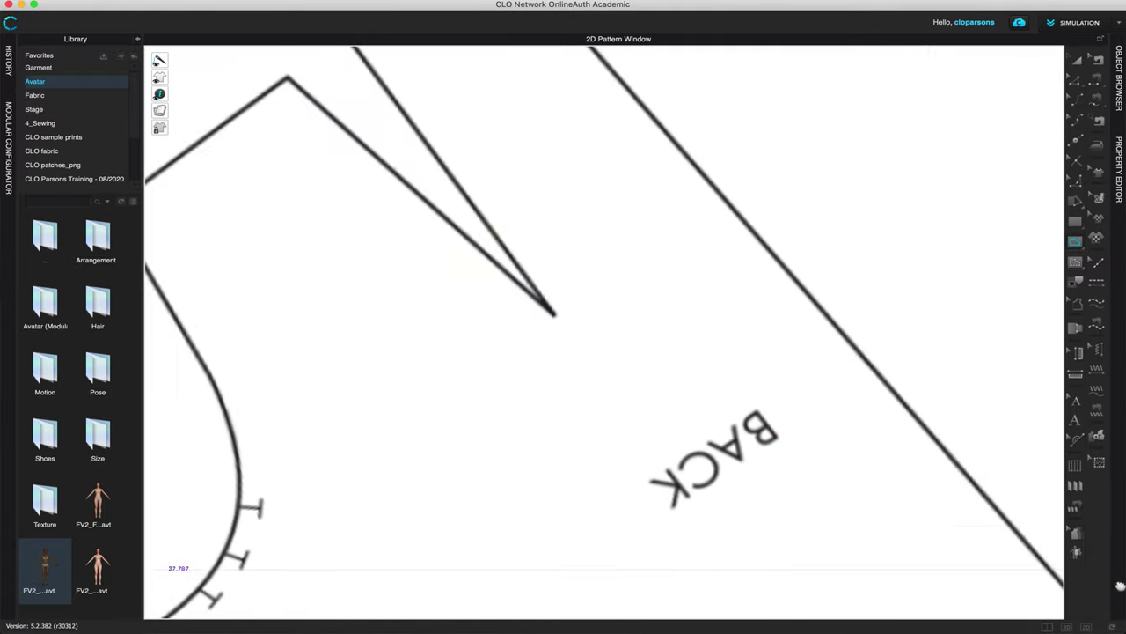
scroll(1006, 558, "down", 5)
scroll(787, 432, "up", 3)
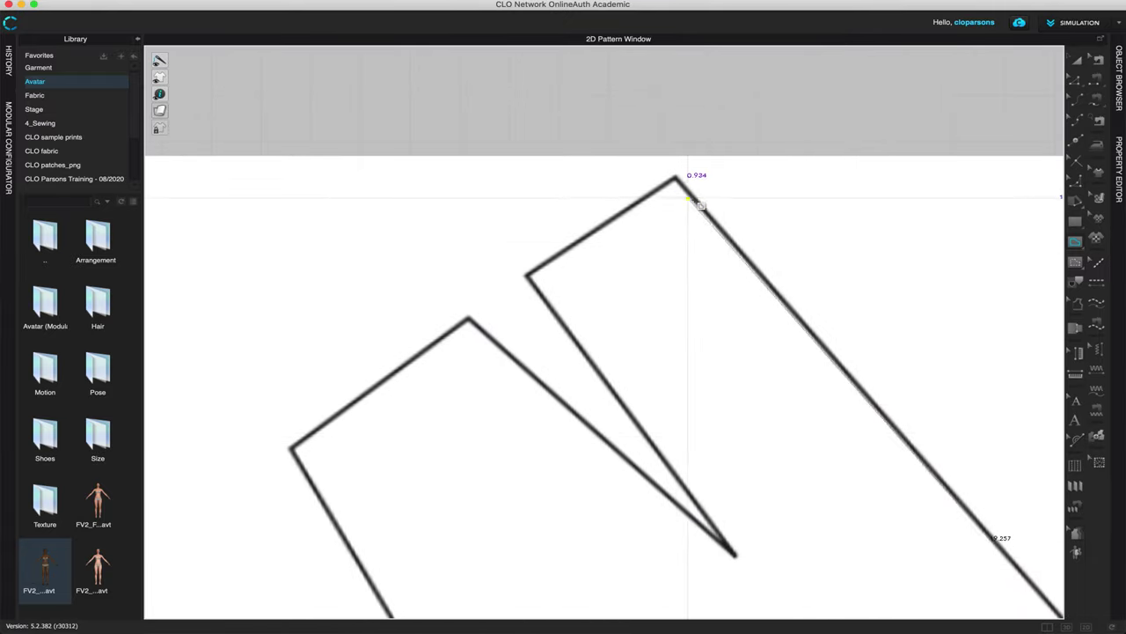
left_click(677, 180)
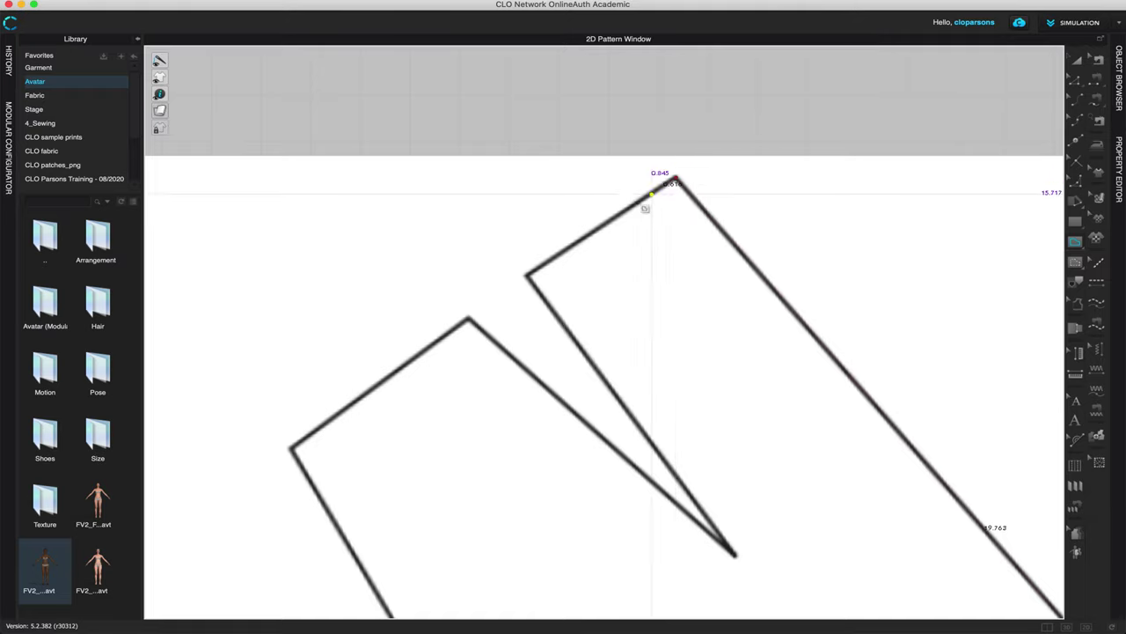
left_click(527, 275)
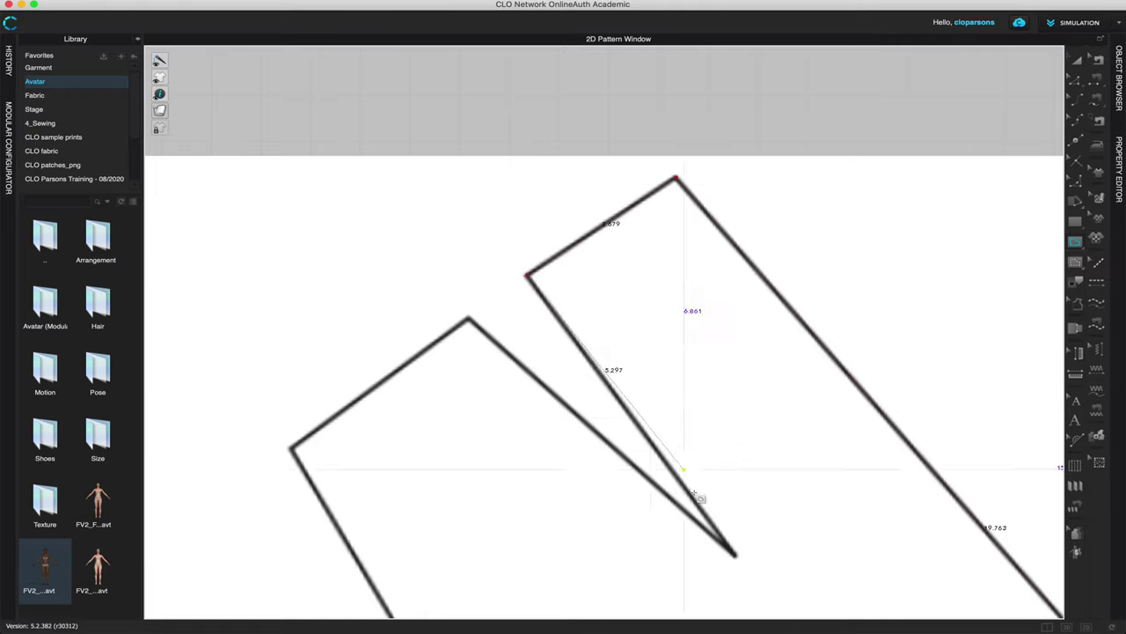
left_click(737, 558)
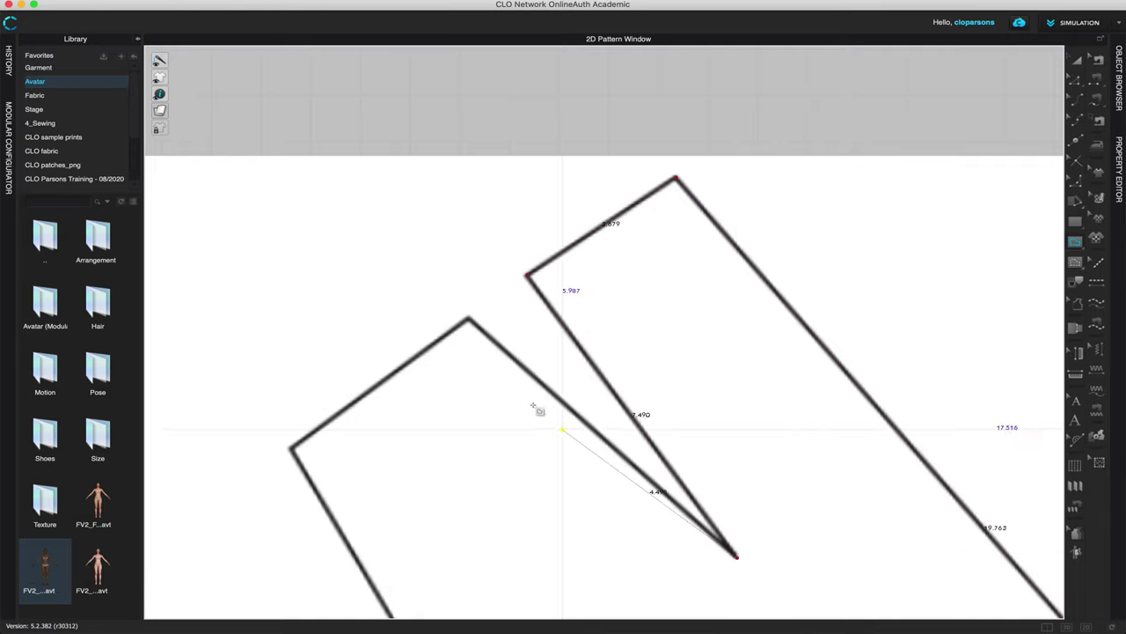
left_click(468, 319)
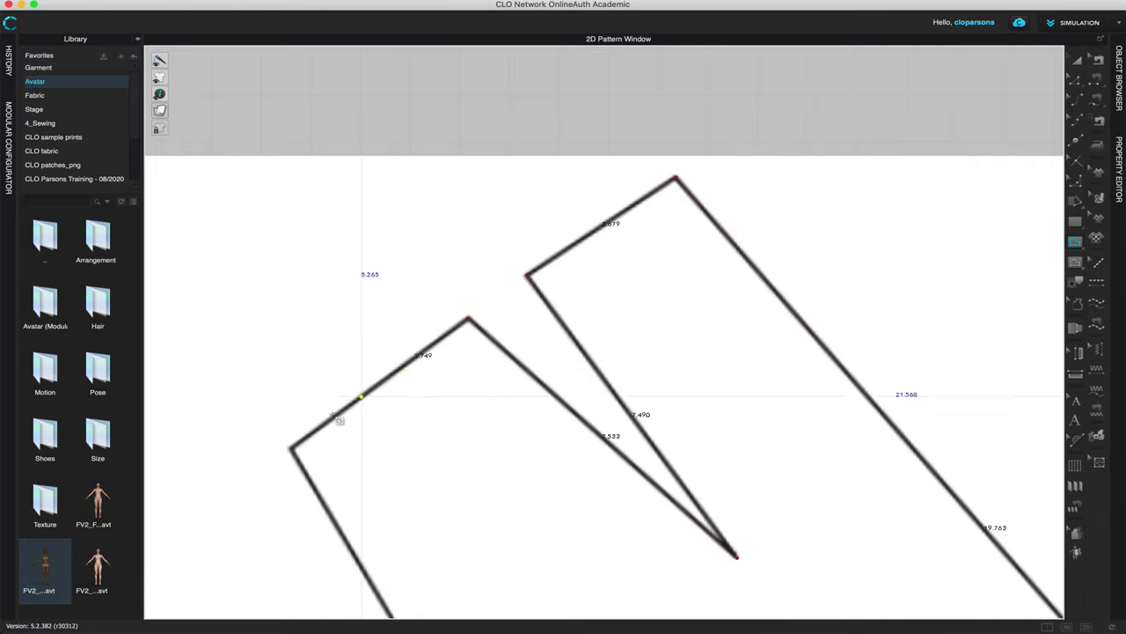
left_click(291, 450)
middle_click_drag(425, 442, 425, 76)
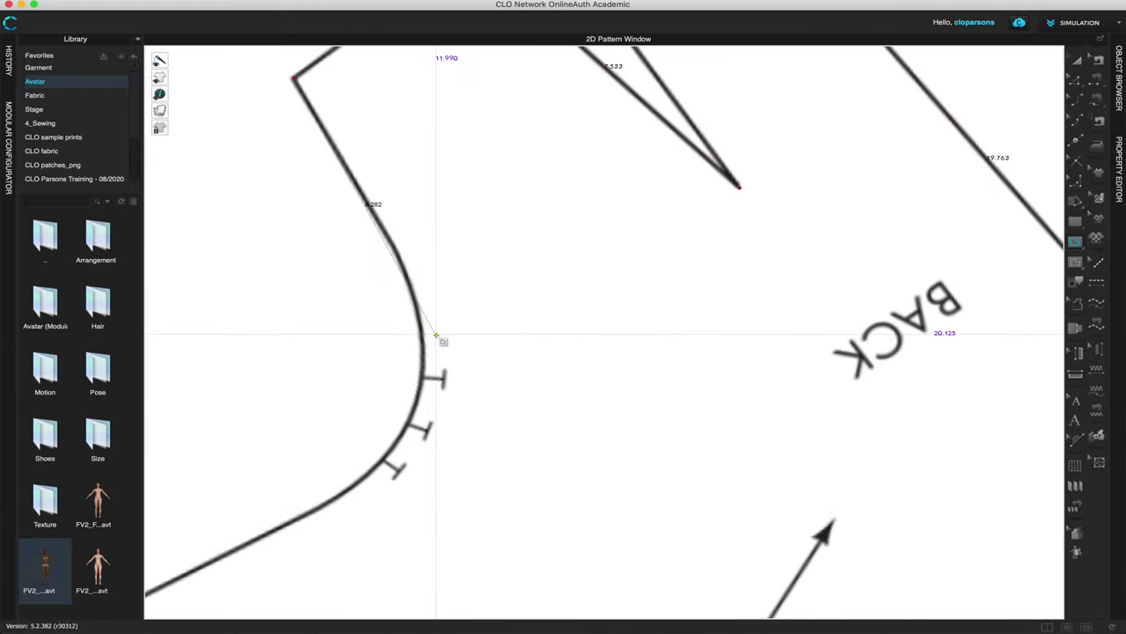
scroll(444, 333, "down", 2)
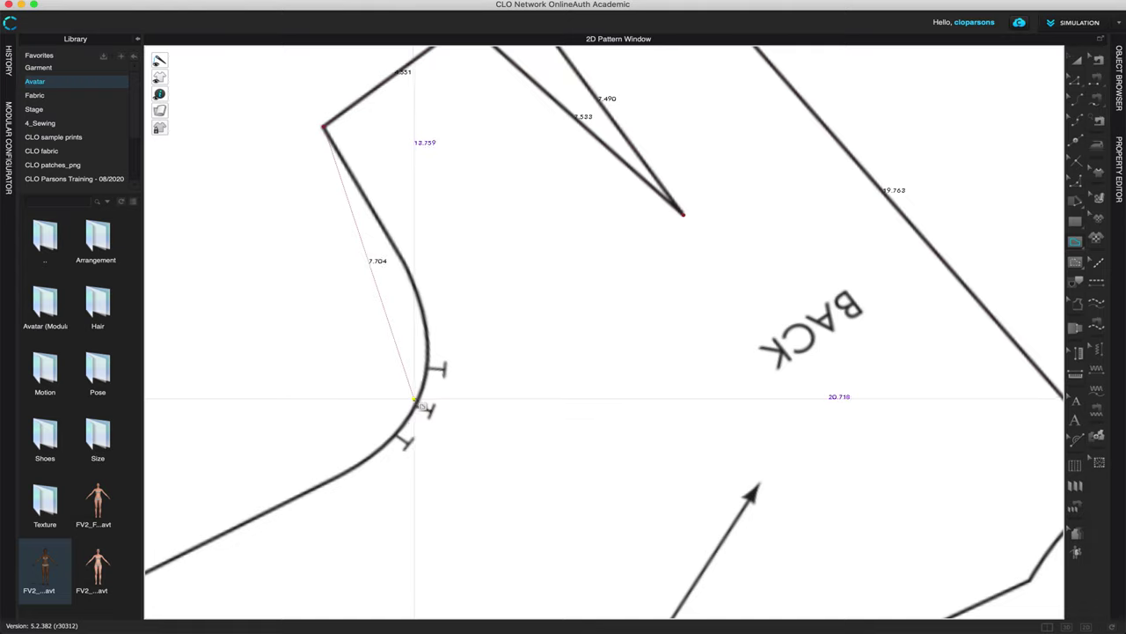
left_click_drag(416, 405, 376, 476)
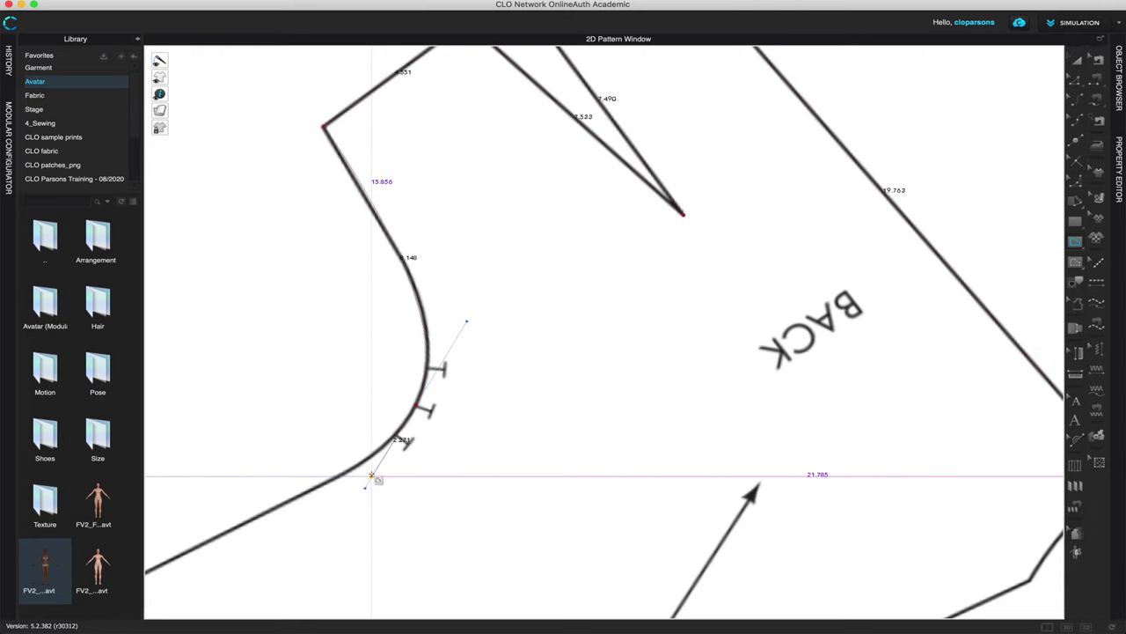
scroll(374, 466, "down", 3)
scroll(374, 465, "up", 5)
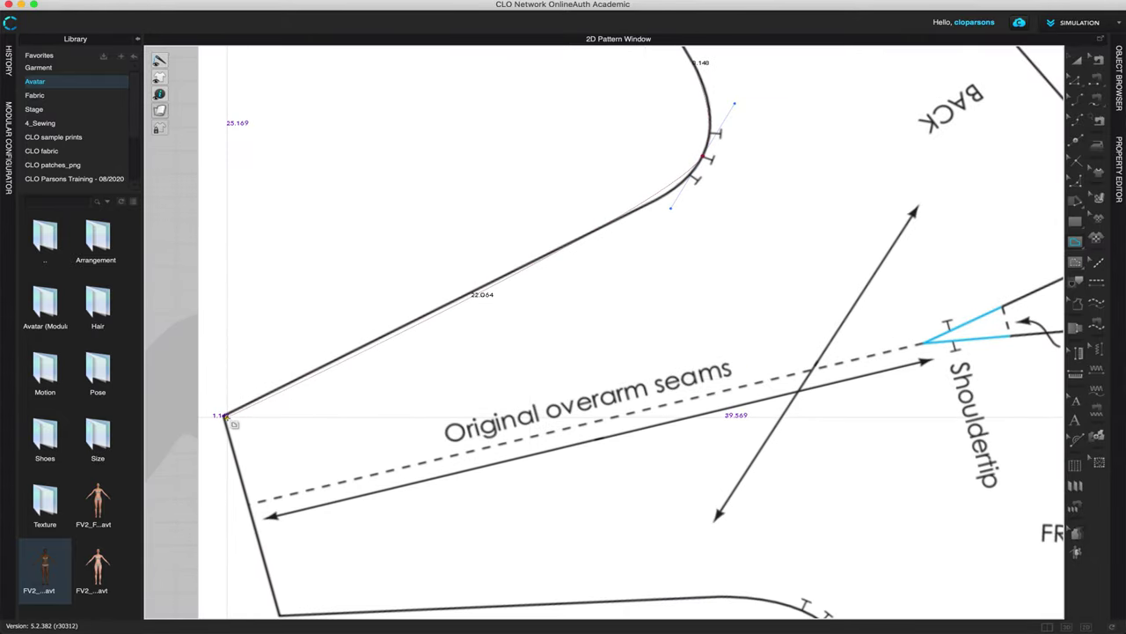
left_click_drag(226, 418, 225, 416)
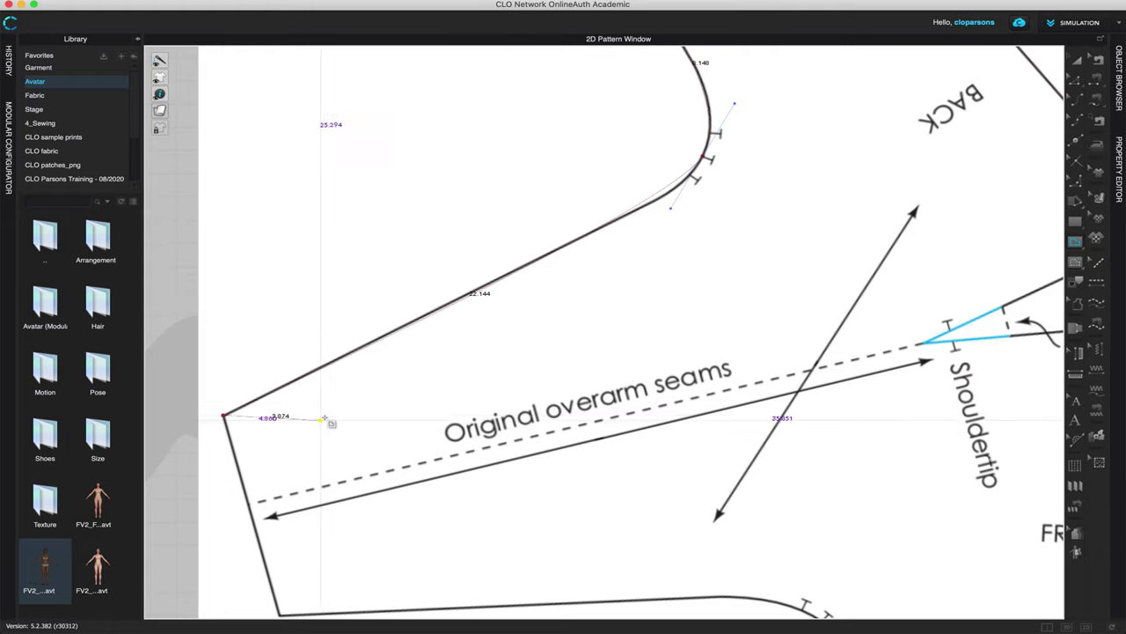
scroll(346, 400, "down", 2)
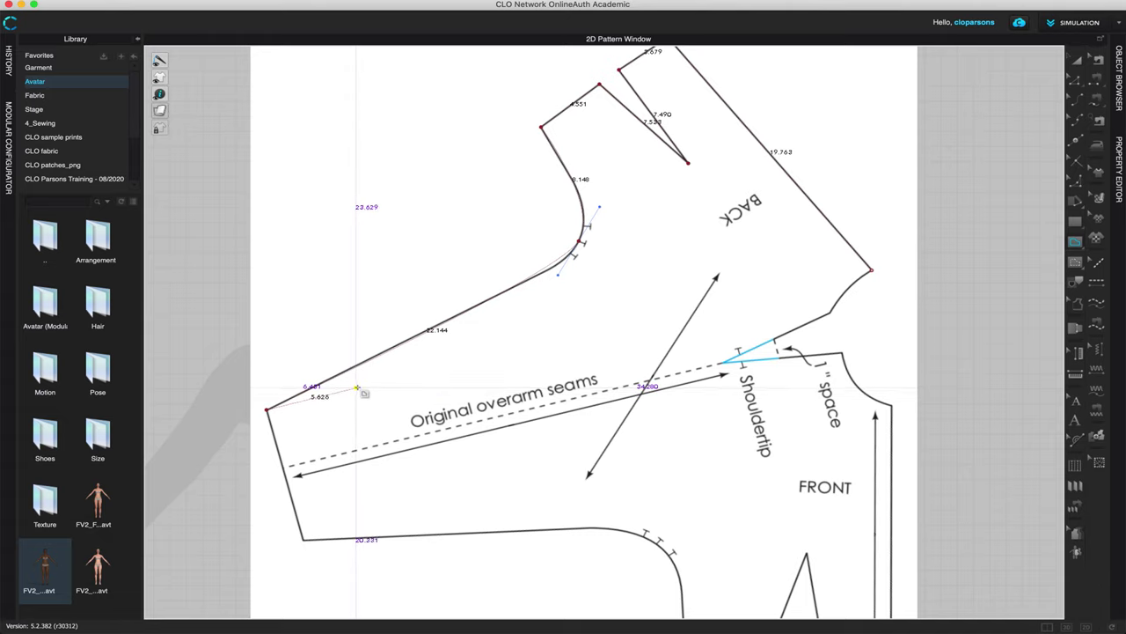
key("Escape")
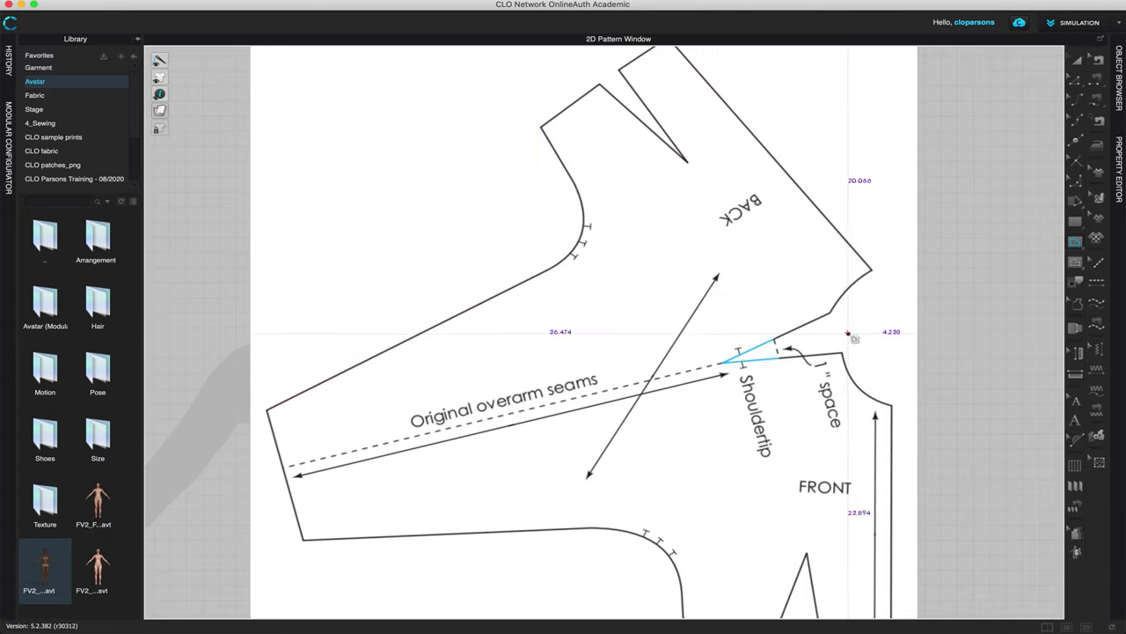
- Start a new internal polygon at the back neck point and trace the 19.8 in centre-back edge, waistline and dart to the side-waist corner
scroll(807, 323, "down", 2)
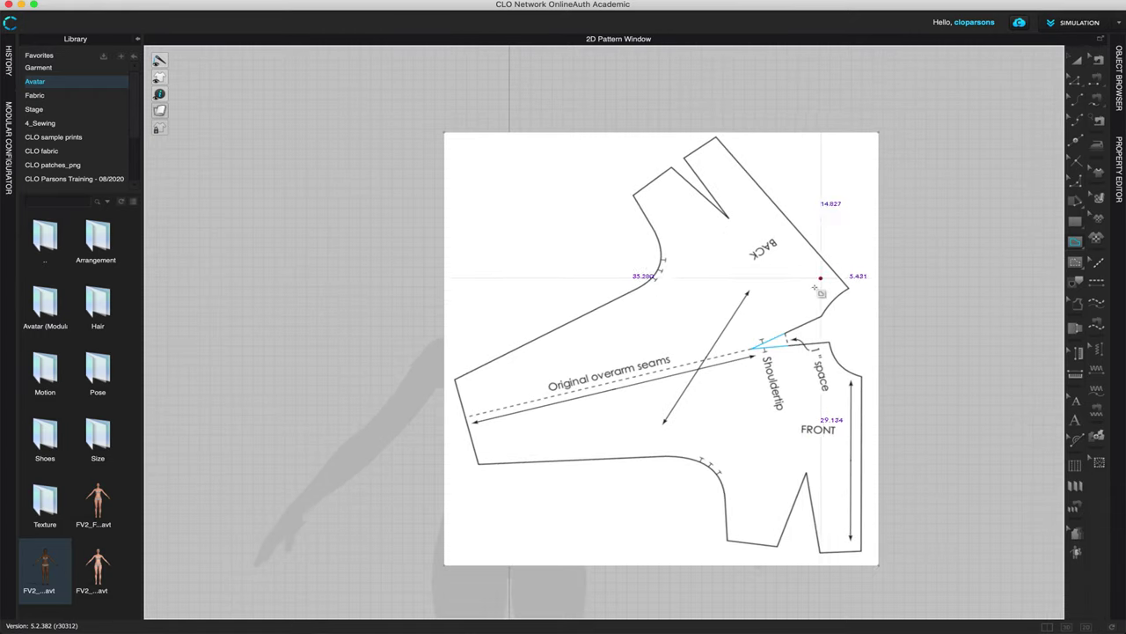
scroll(800, 285, "up", 2)
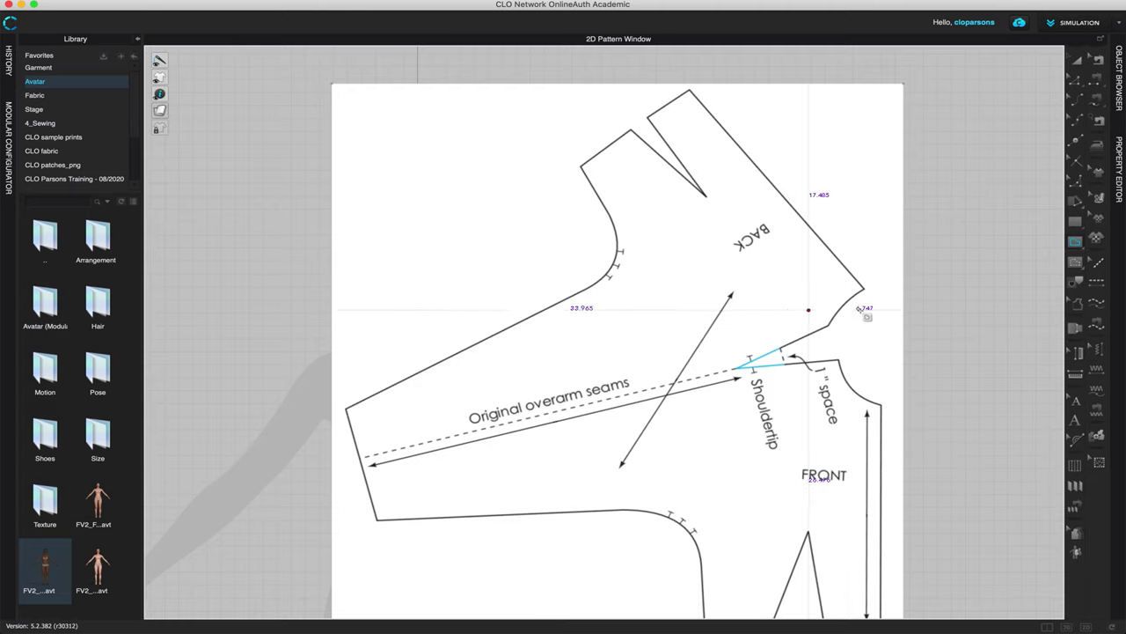
scroll(845, 295, "up", 5)
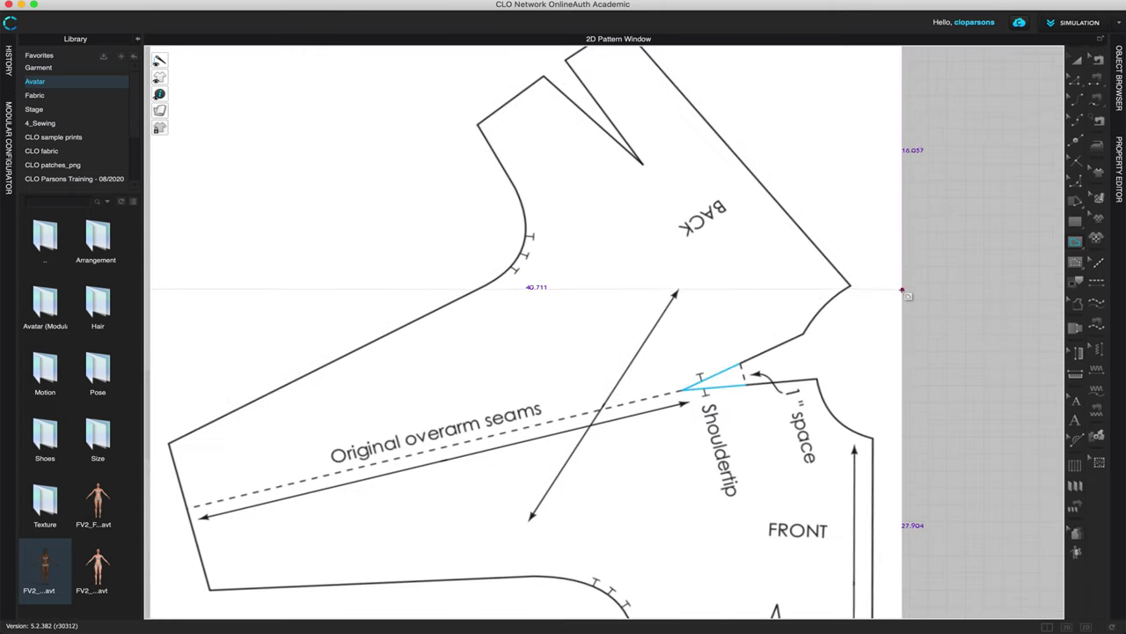
scroll(828, 295, "down", 3)
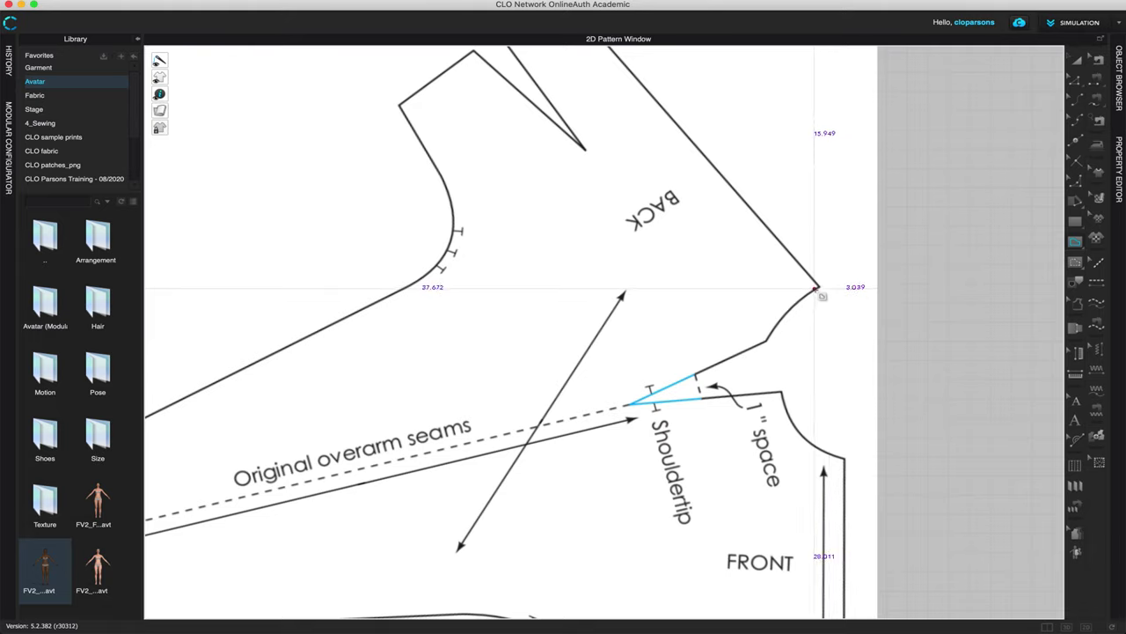
scroll(823, 287, "up", 4)
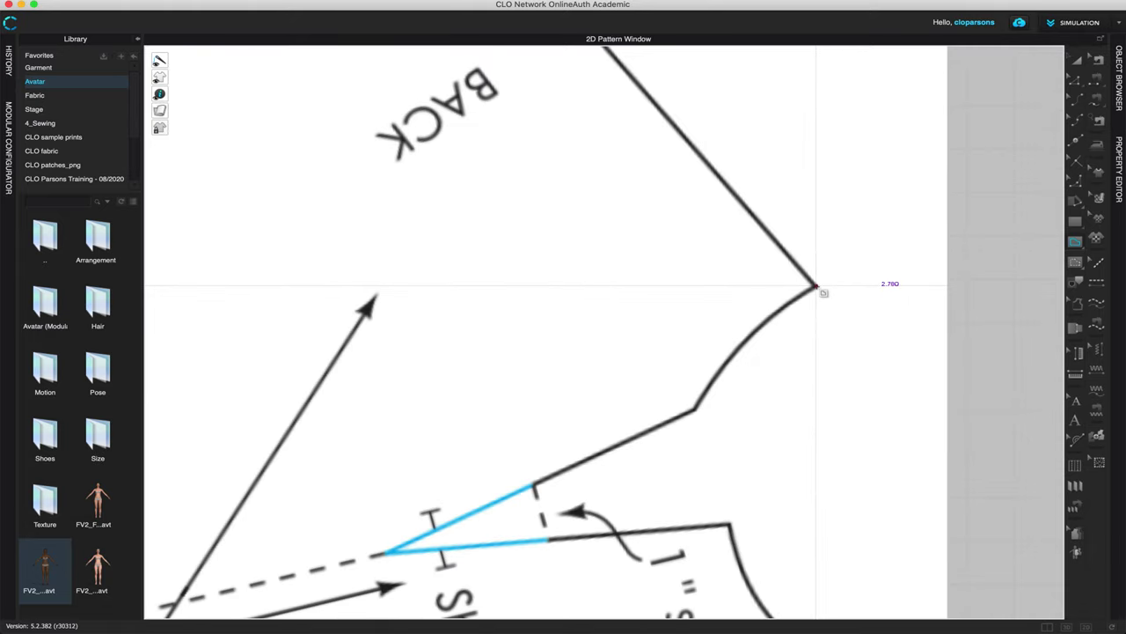
left_click(816, 288)
scroll(775, 317, "down", 3)
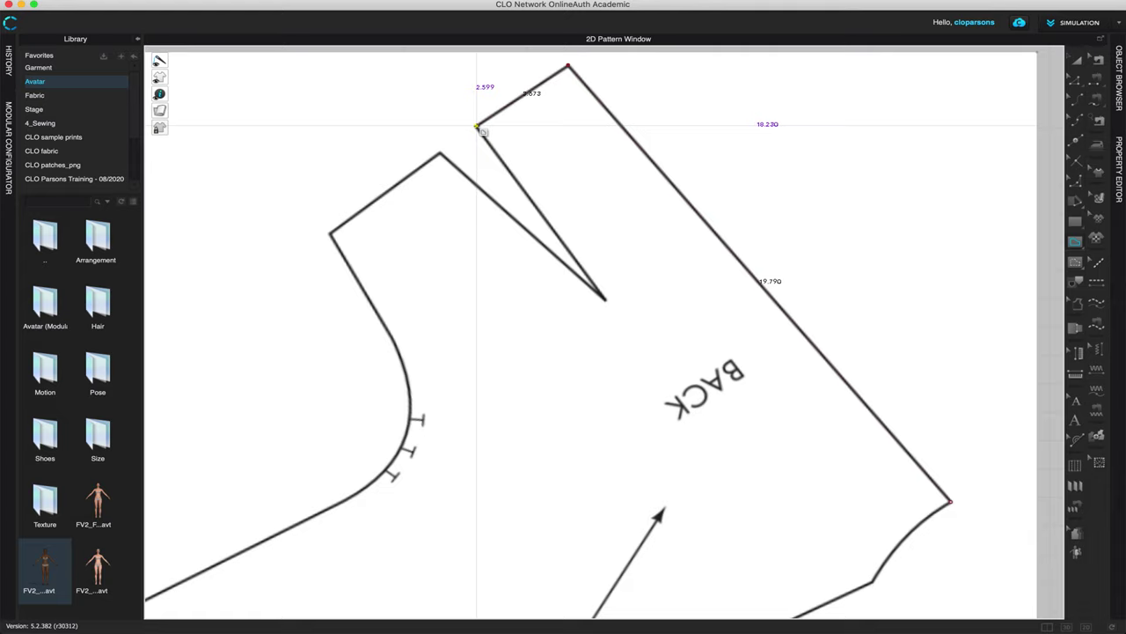
left_click(605, 300)
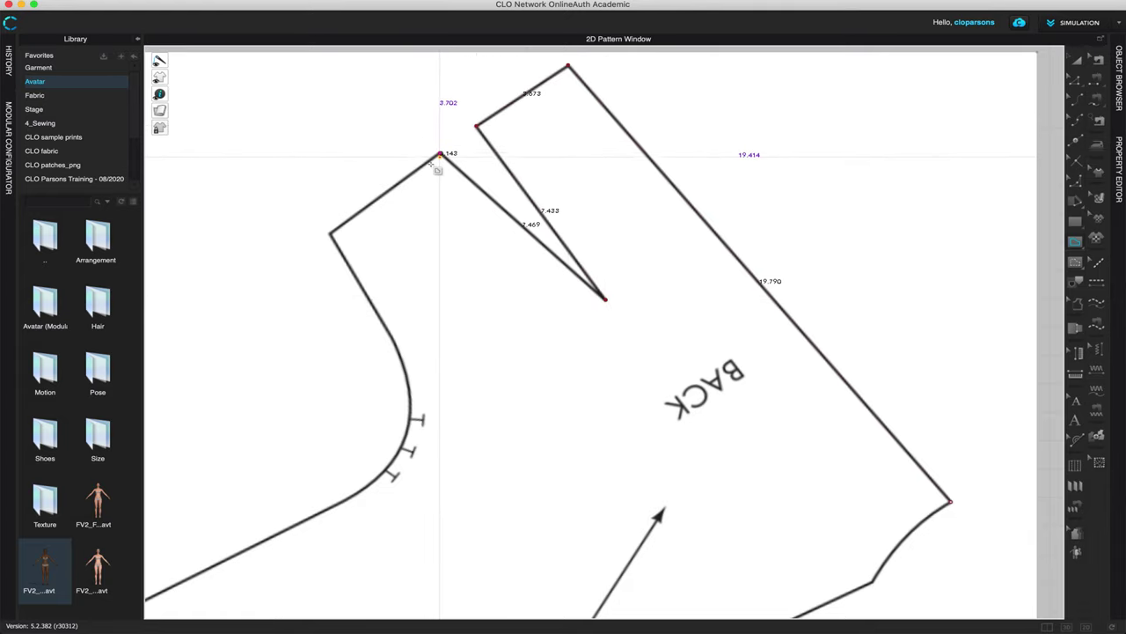
left_click(330, 233)
- Continue the polygon with straight segments to the back's middle underarm notch, about 7.7 in, and the back sleeve-end corner, about 22.3 in
middle_click_drag(404, 264, 548, 100)
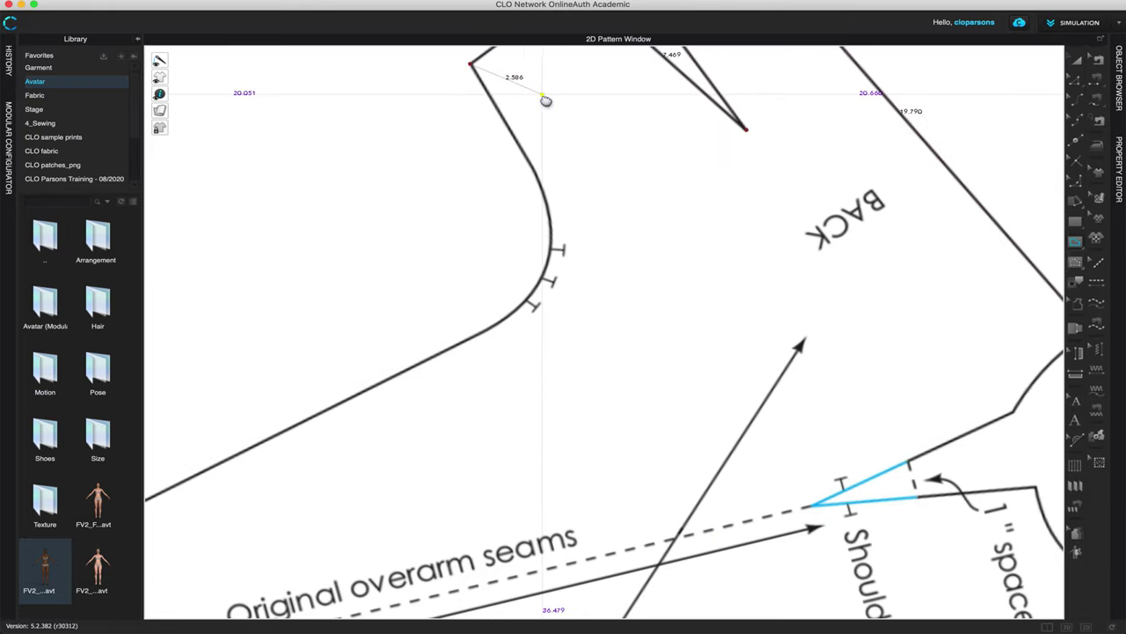
scroll(603, 238, "down", 3)
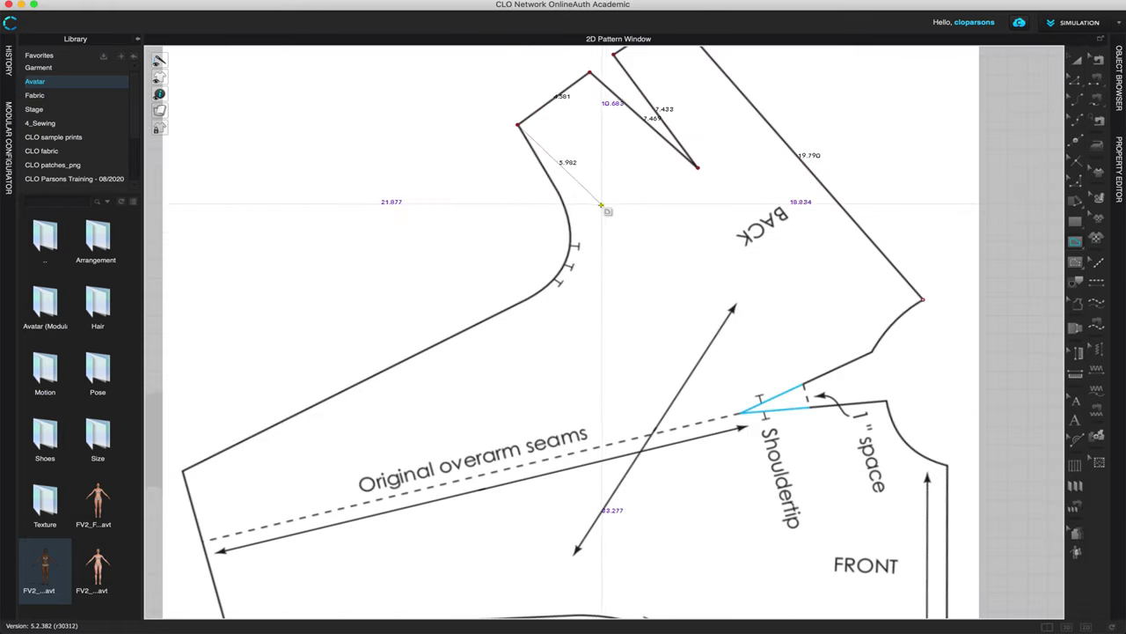
left_click(566, 262)
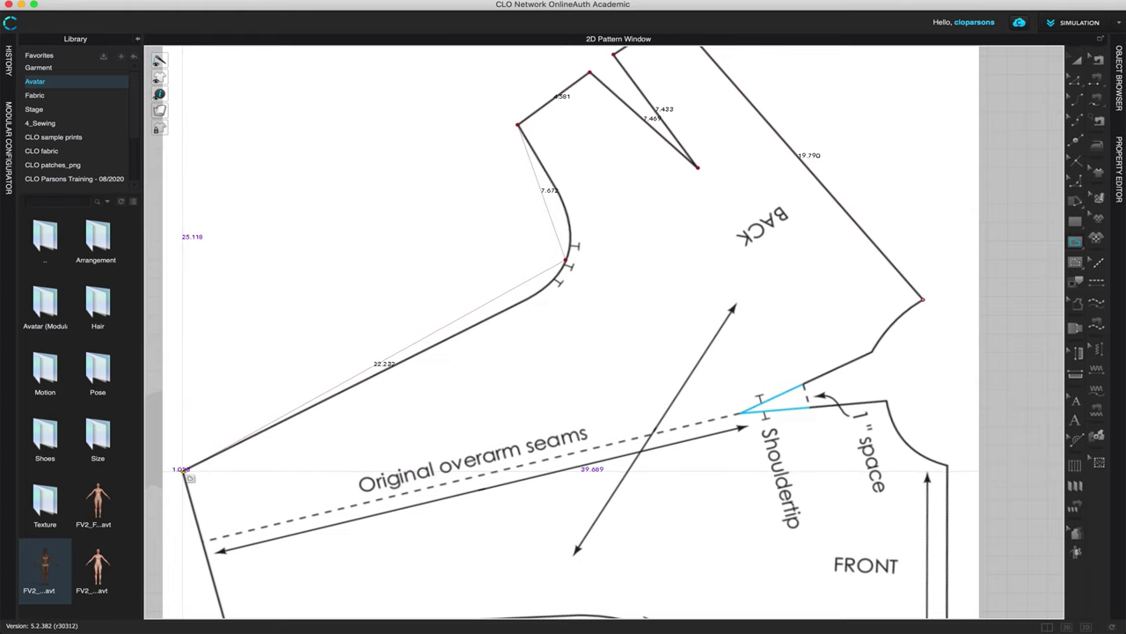
scroll(182, 473, "up", 3)
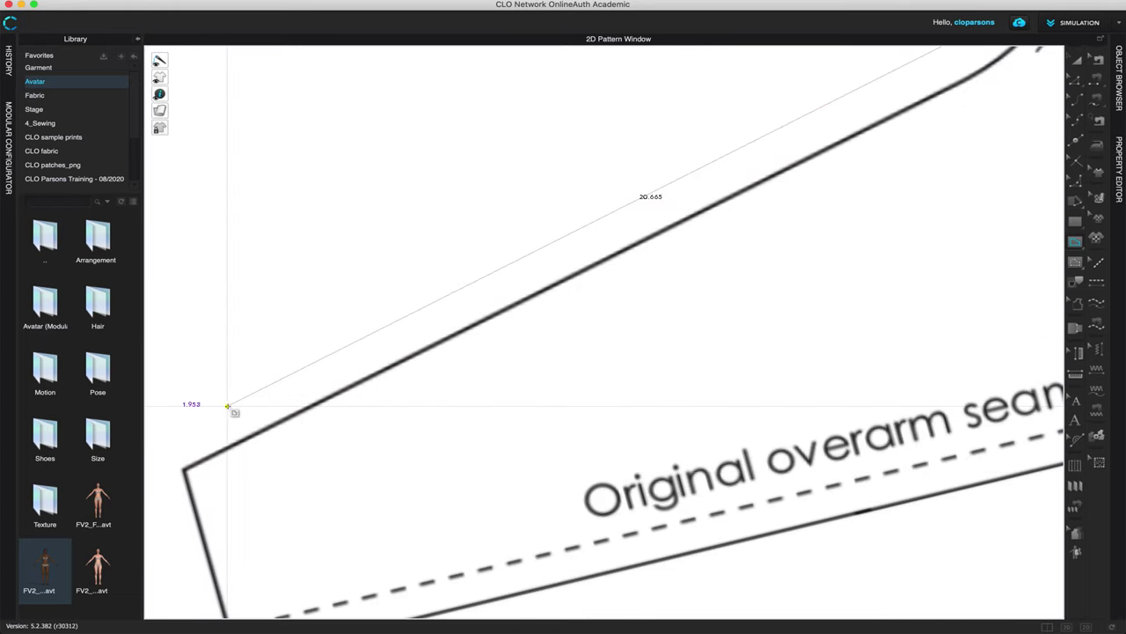
middle_click_drag(232, 402, 284, 272)
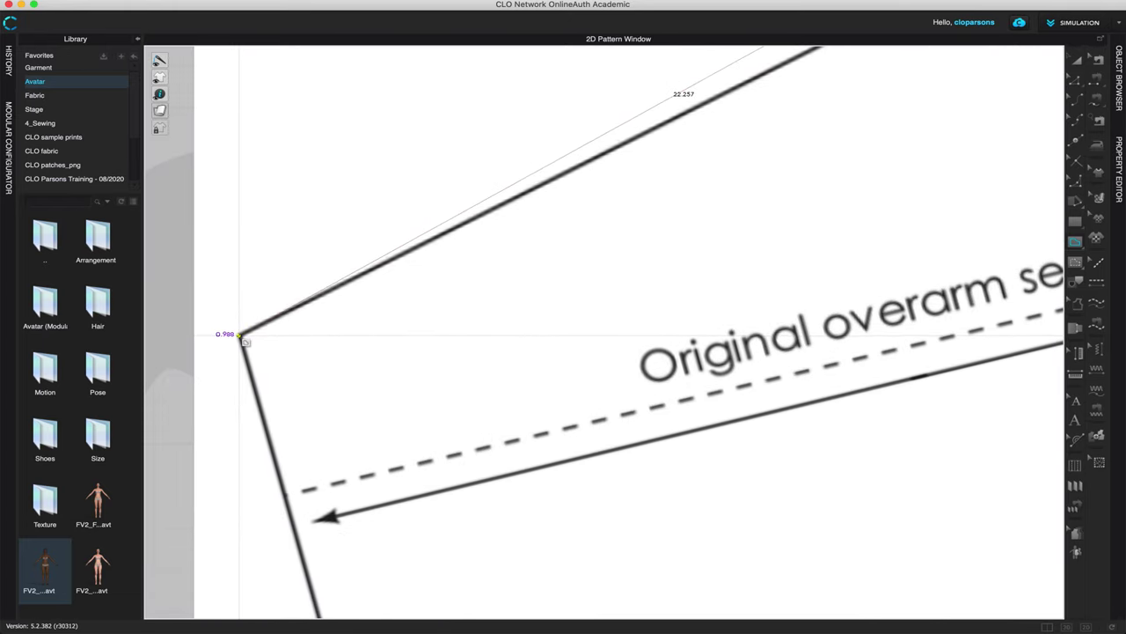
- Trace the sleeve-end edge from the back corner to the front corner with a straight segment
scroll(485, 377, "down", 6)
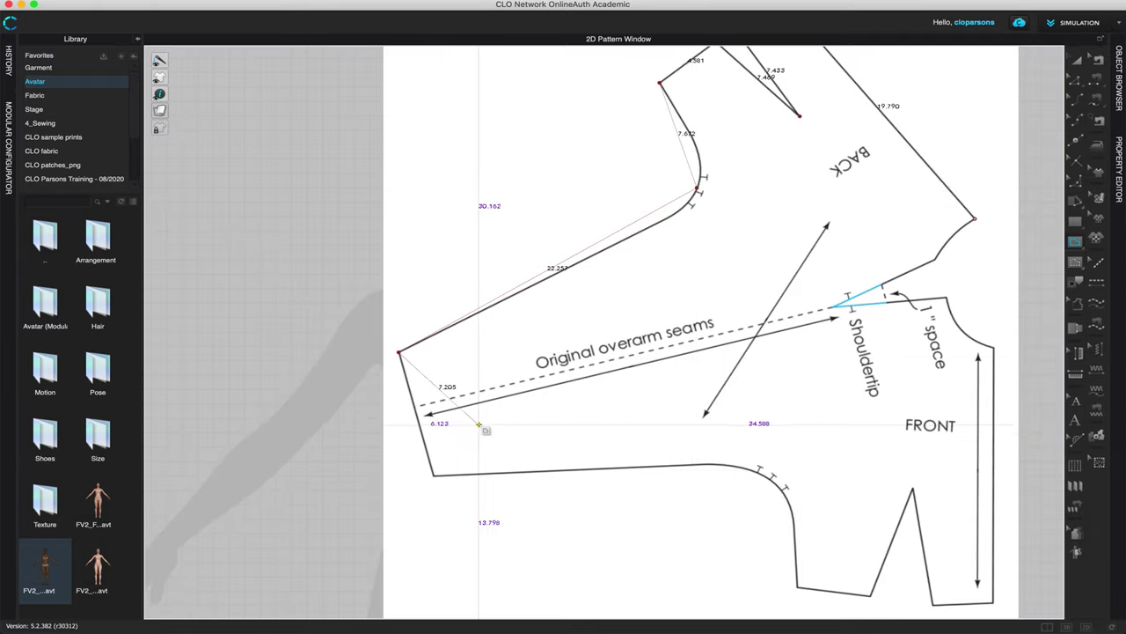
scroll(357, 476, "up", 4)
scroll(414, 475, "up", 5)
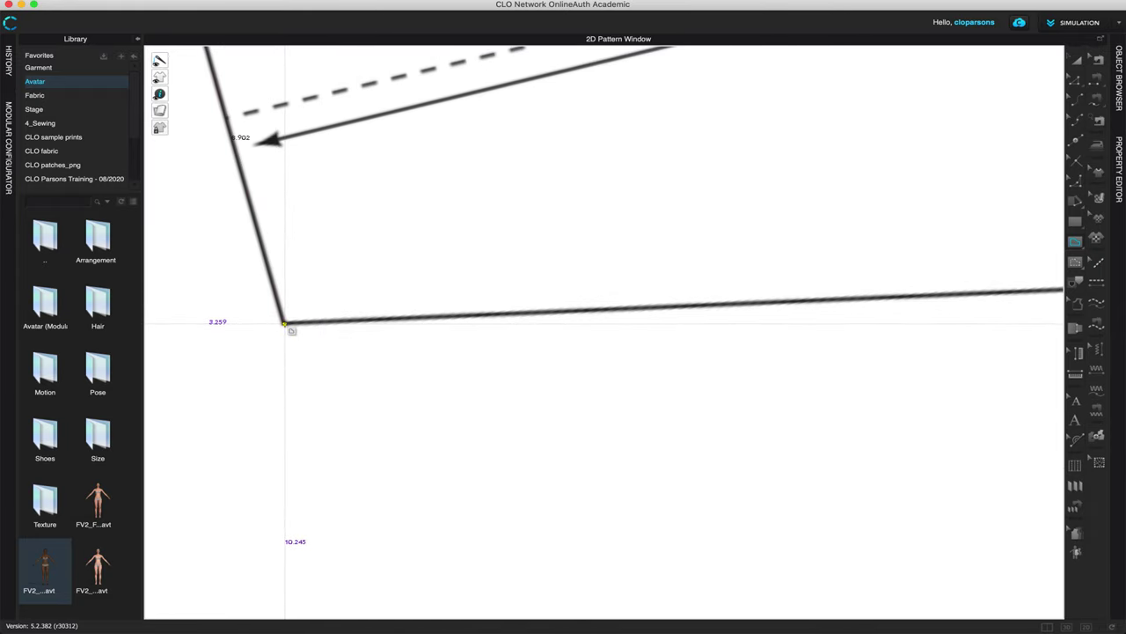
left_click(284, 323)
- Trace the front underarm with straight segments to the middle notch, about 21.5 in, and on to the side-waist corner, about 7.7 in
middle_click_drag(833, 354, 397, 320)
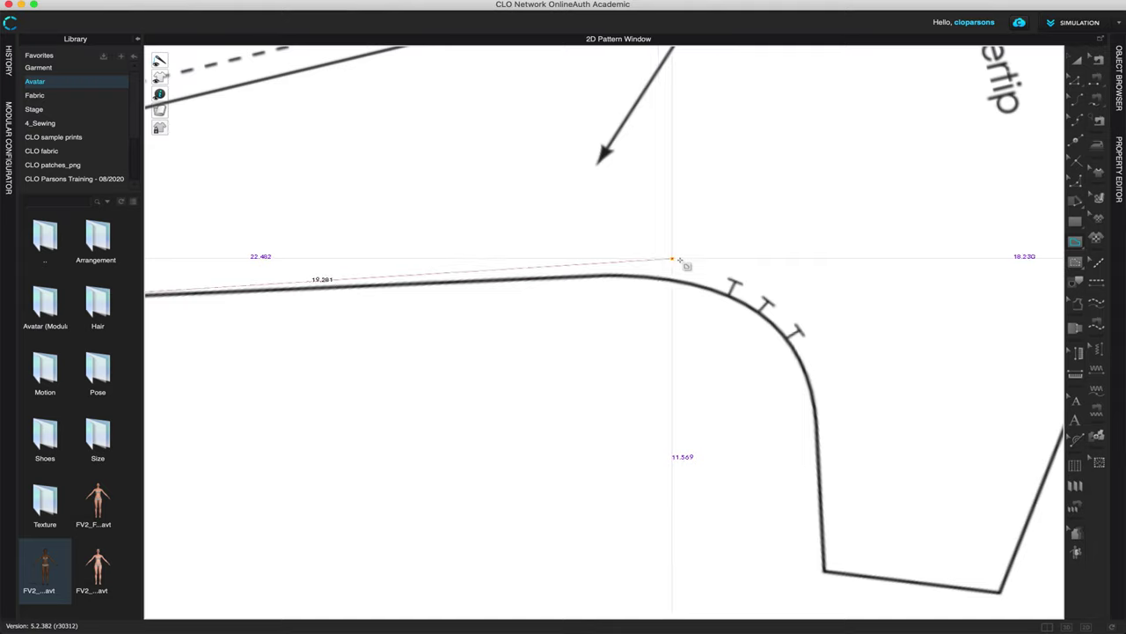
left_click(759, 312)
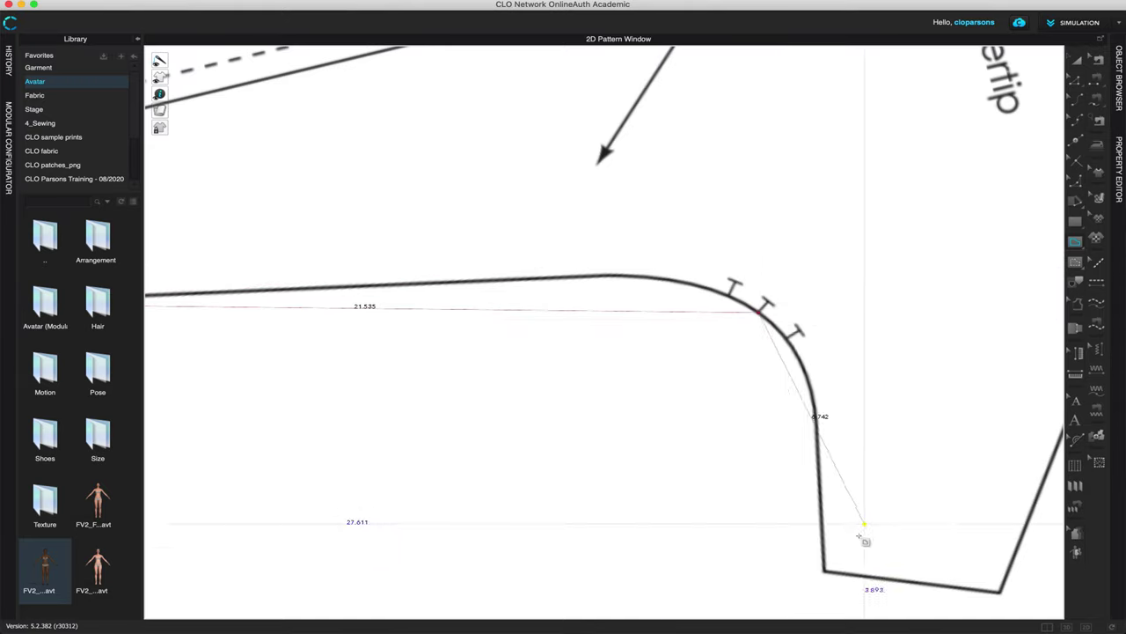
left_click(824, 573)
- Trace the front waistline from the side corner to the dart, about 4.7 in, and both dart legs through the dart tip
middle_click_drag(898, 561, 326, 224)
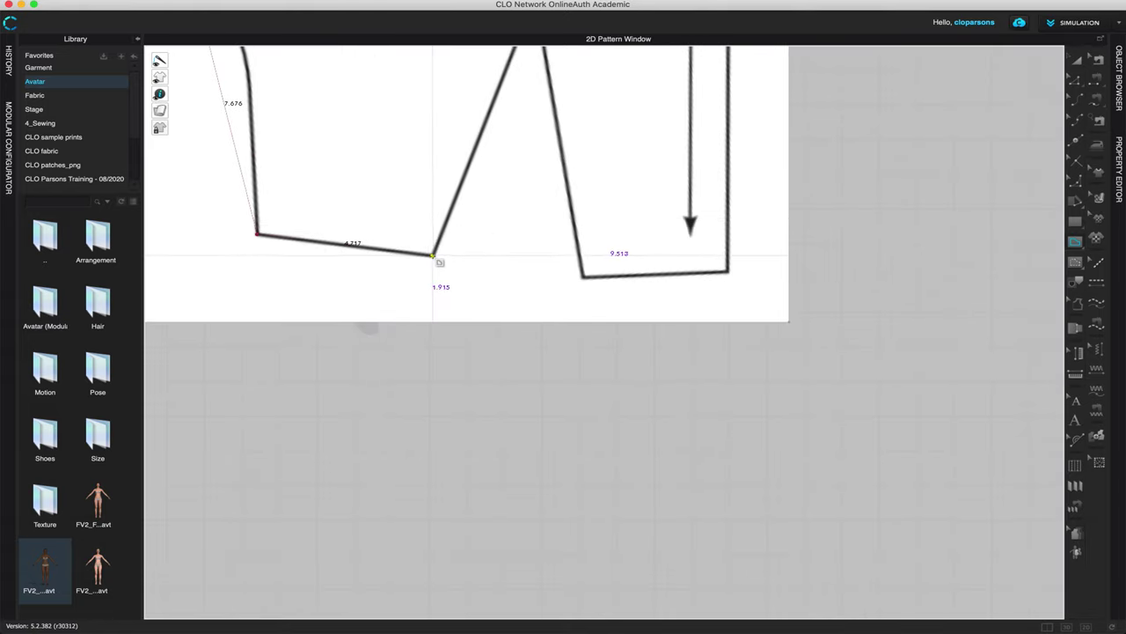
left_click(432, 255)
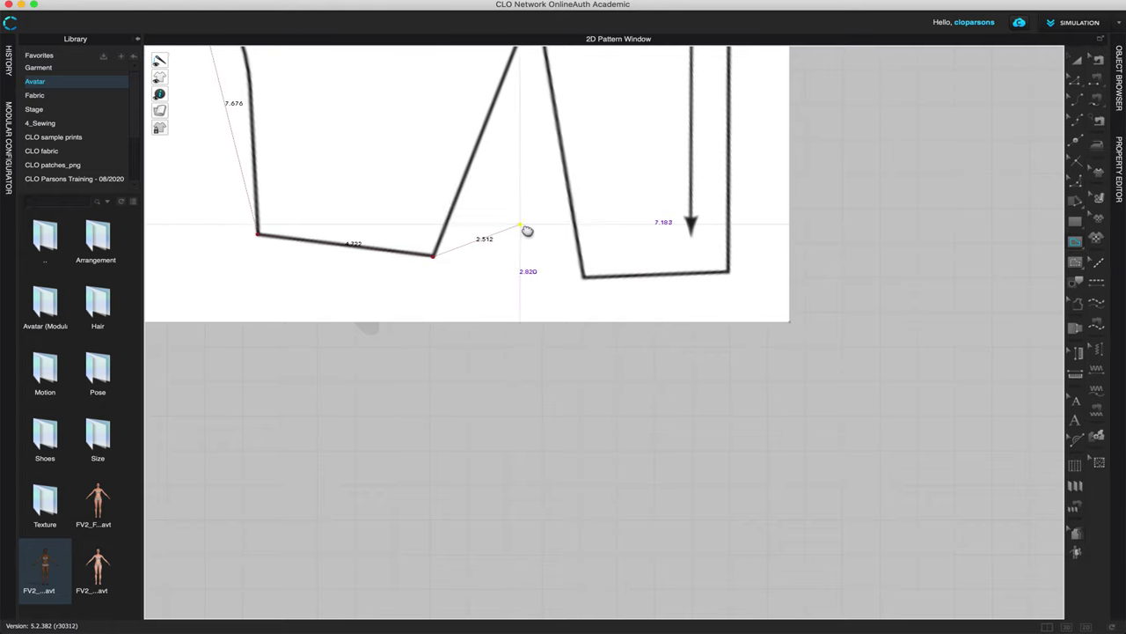
middle_click_drag(538, 177, 558, 382)
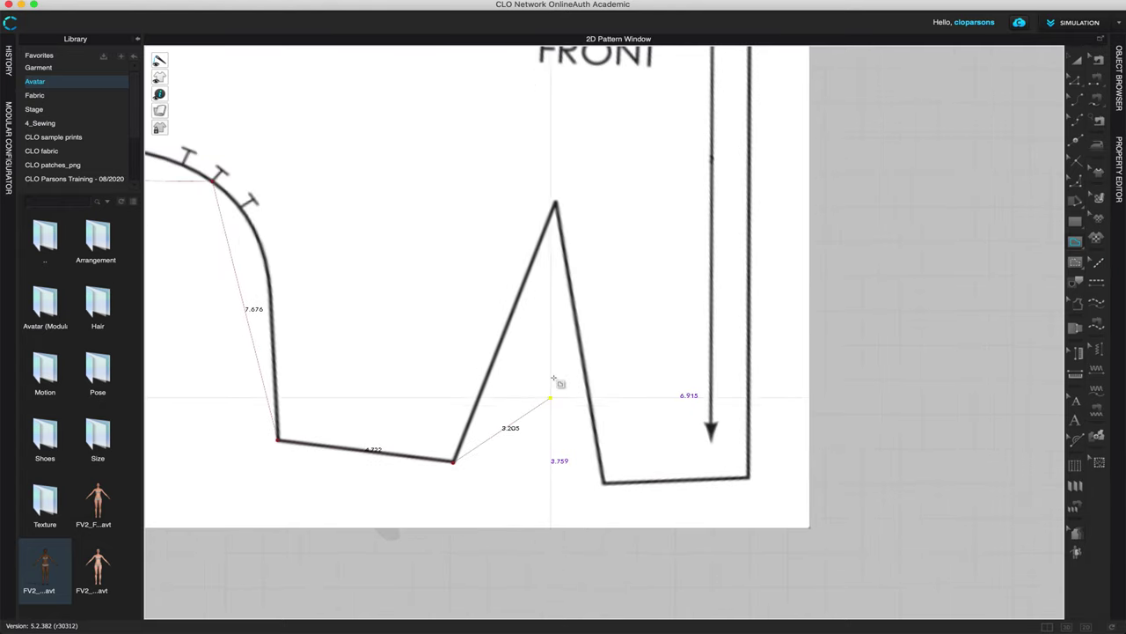
left_click(555, 204)
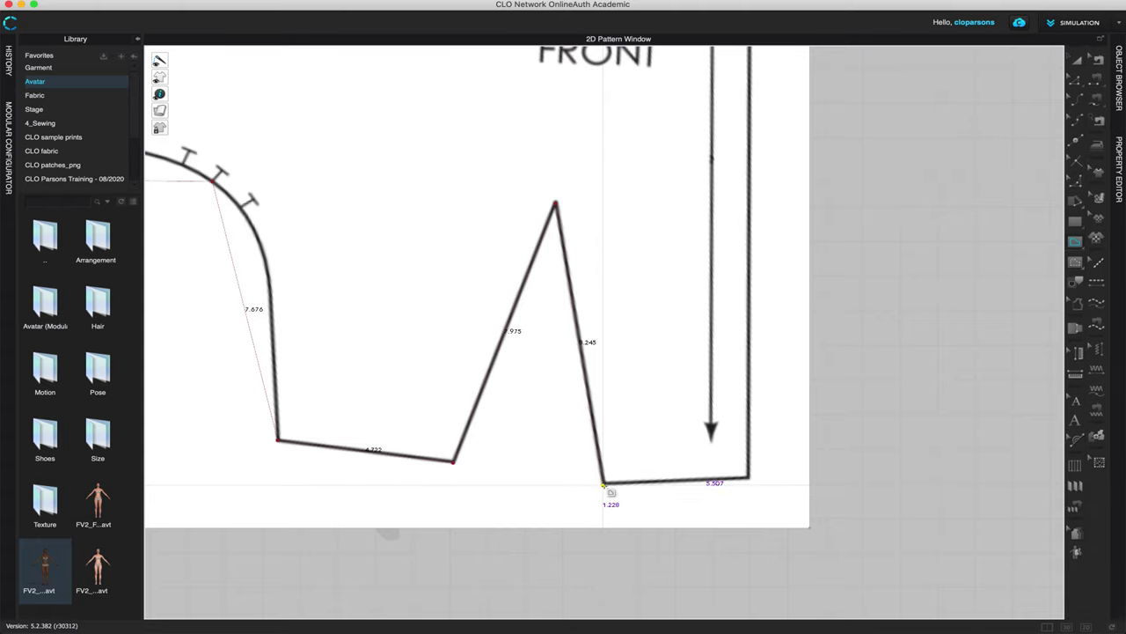
left_click(604, 483)
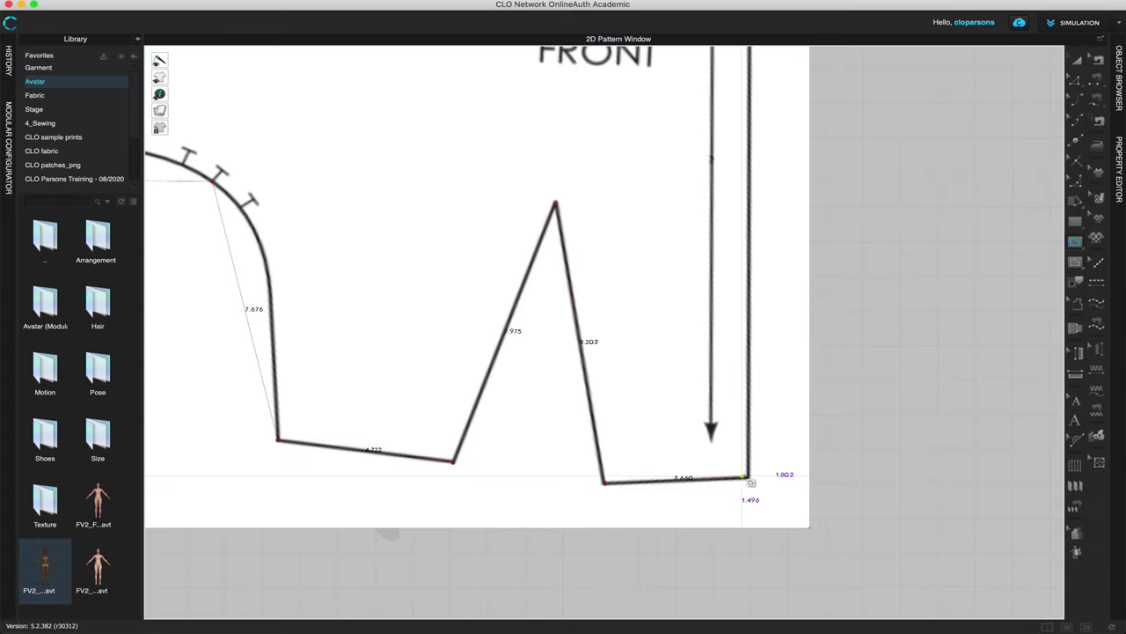
- Trace the remaining front waistline to the centre-front corner, and the centre-front edge up to the neckline
scroll(749, 478, "up", 2)
scroll(748, 478, "up", 2)
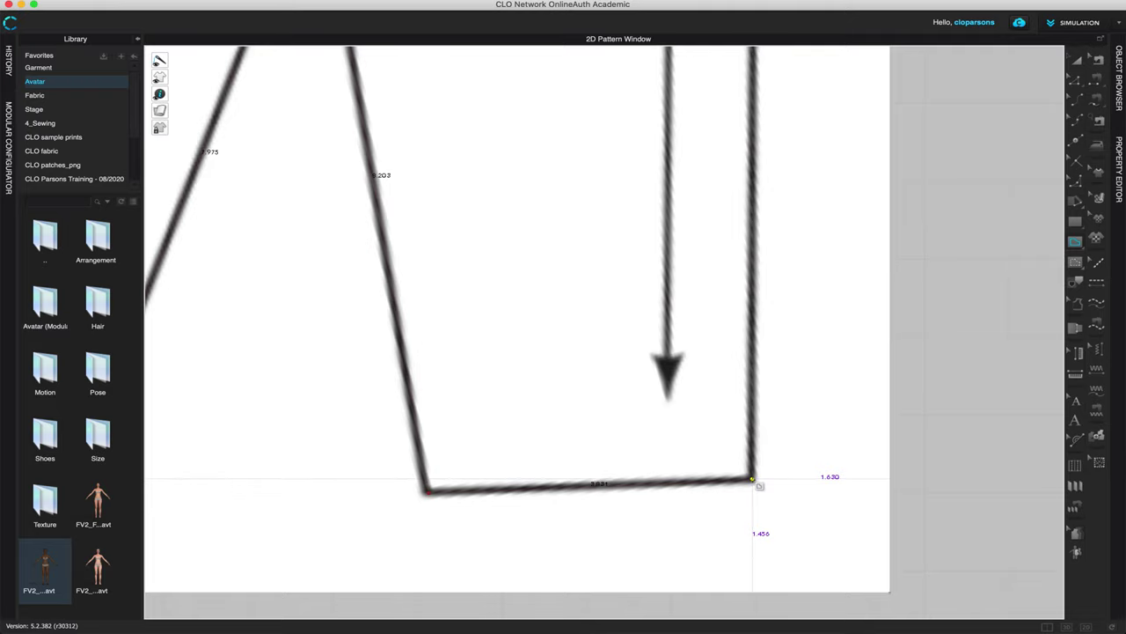
left_click(751, 480)
middle_click_drag(799, 414, 850, 616)
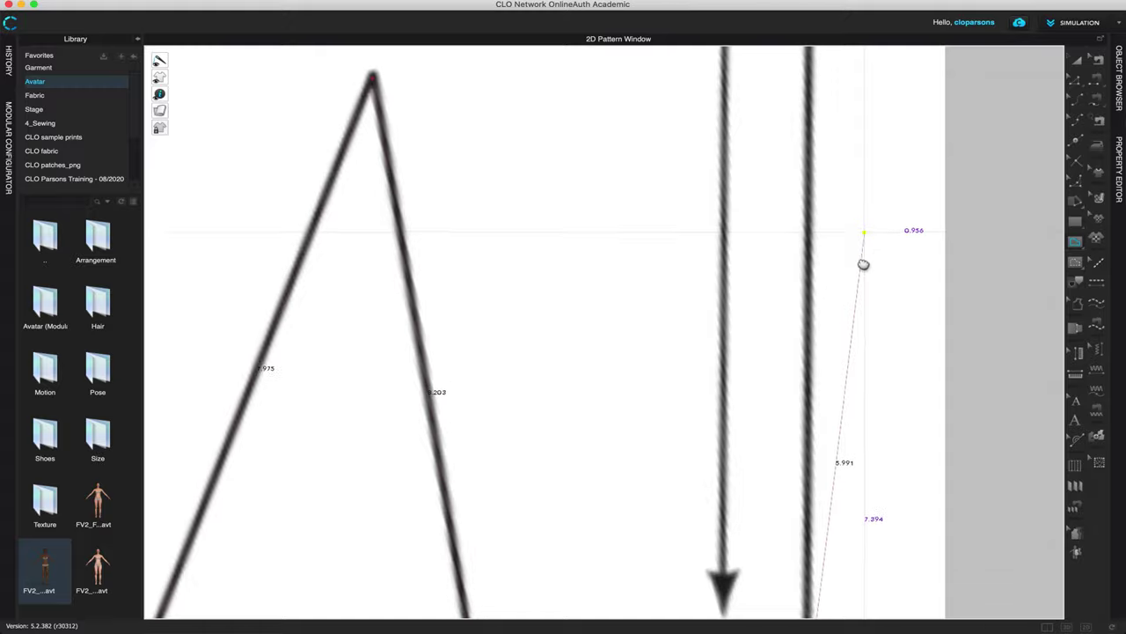
middle_click_drag(863, 264, 774, 581)
middle_click_drag(770, 161, 731, 523)
middle_click_drag(742, 209, 705, 323)
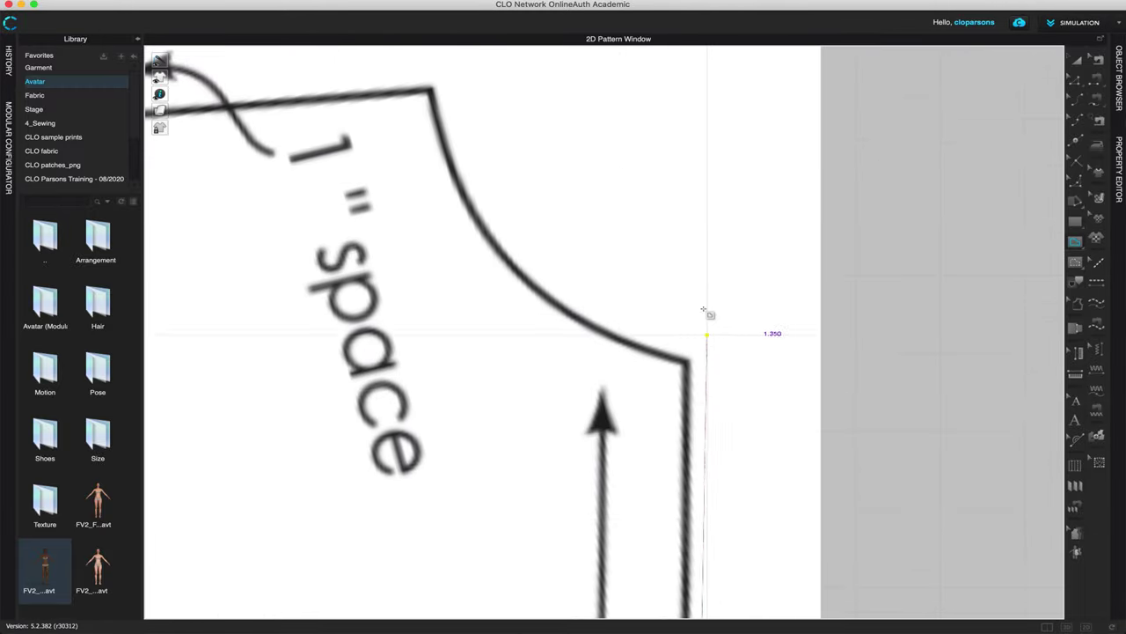
left_click(688, 363)
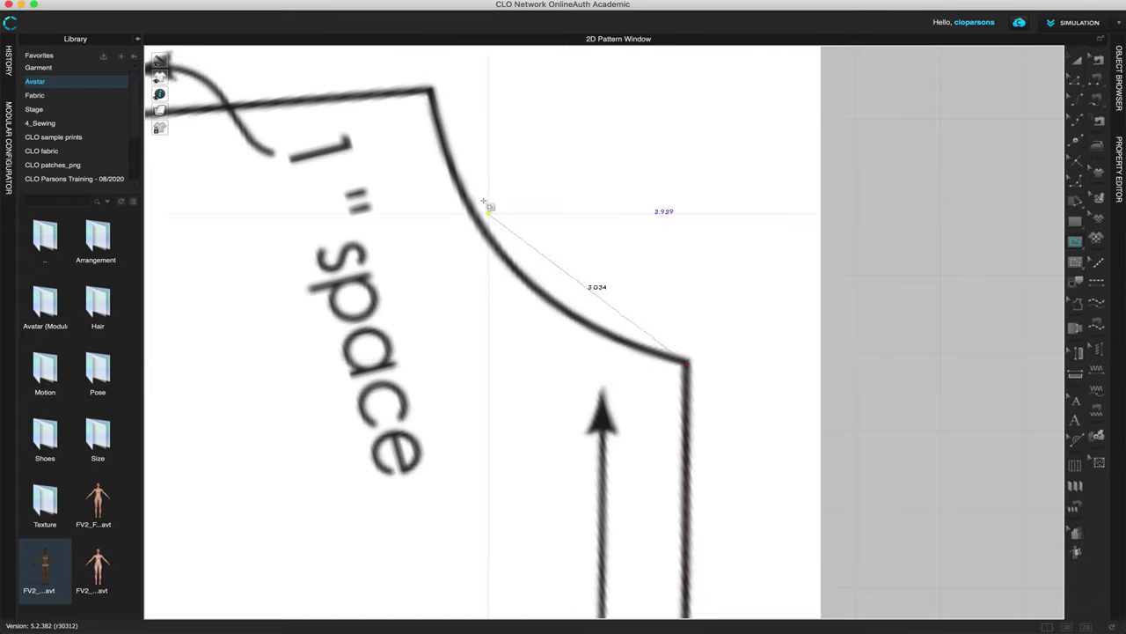
- Trace the front neckline with two straight segments, about 2.5 in and 2.4 in, and the front shoulder seam to the shouldertip, about 7.2 in
left_click(512, 261)
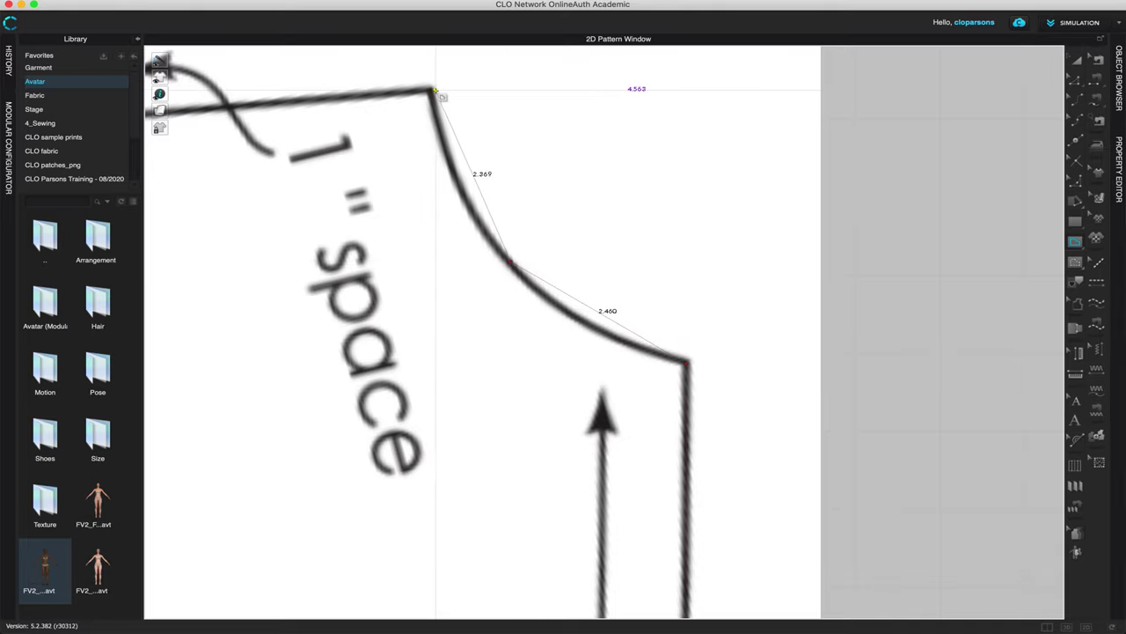
left_click(431, 92)
middle_click_drag(334, 160, 810, 234)
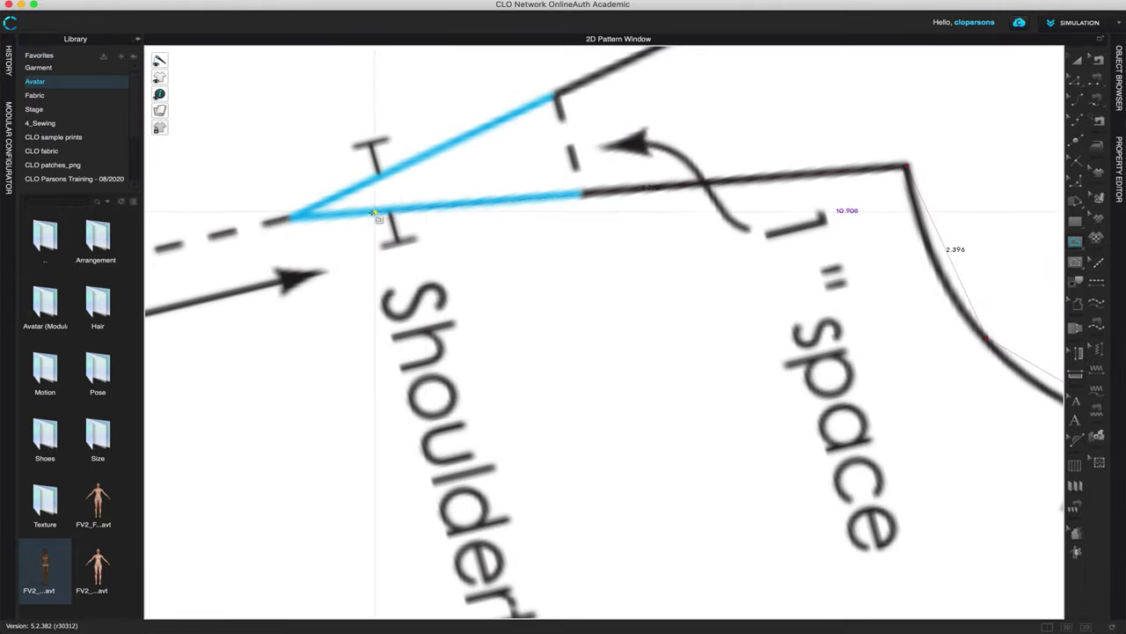
left_click(302, 217)
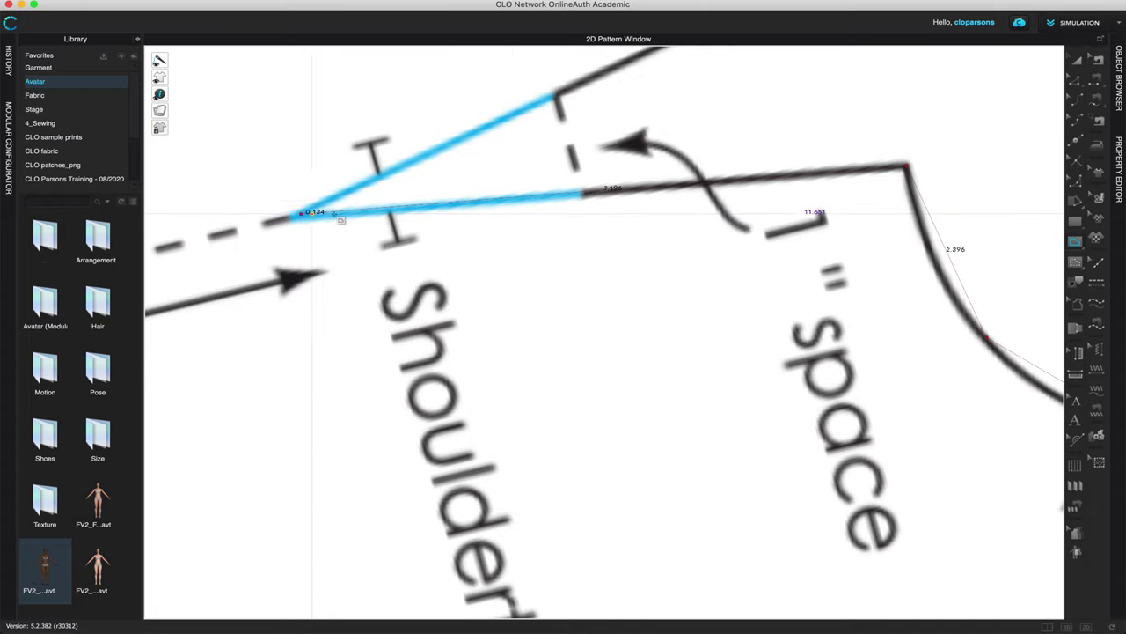
- Trace the back shoulder seam from the shouldertip to the neckline, about 7.2 in, and close the polygon at the centre-back neck corner
middle_click_drag(678, 156, 350, 414)
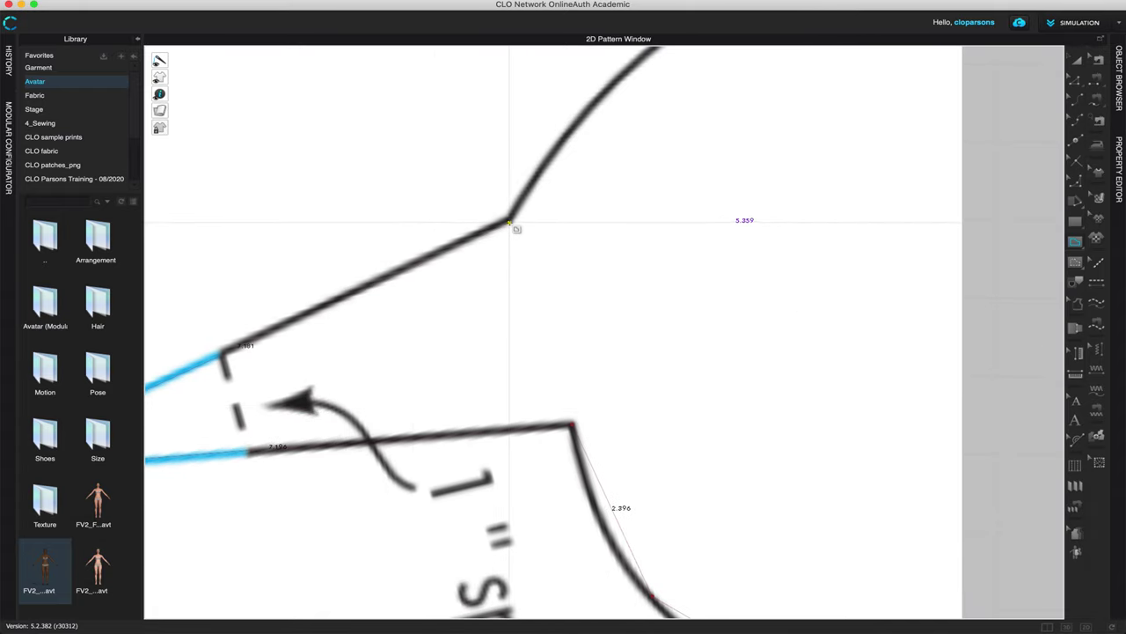
left_click(509, 219)
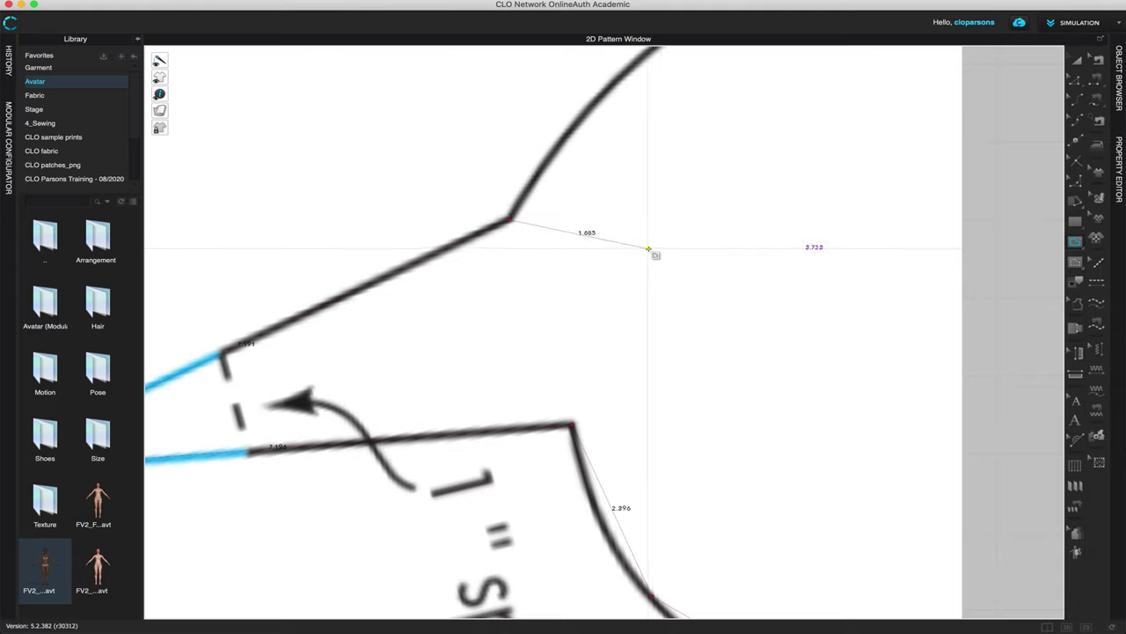
middle_click_drag(679, 188, 646, 322)
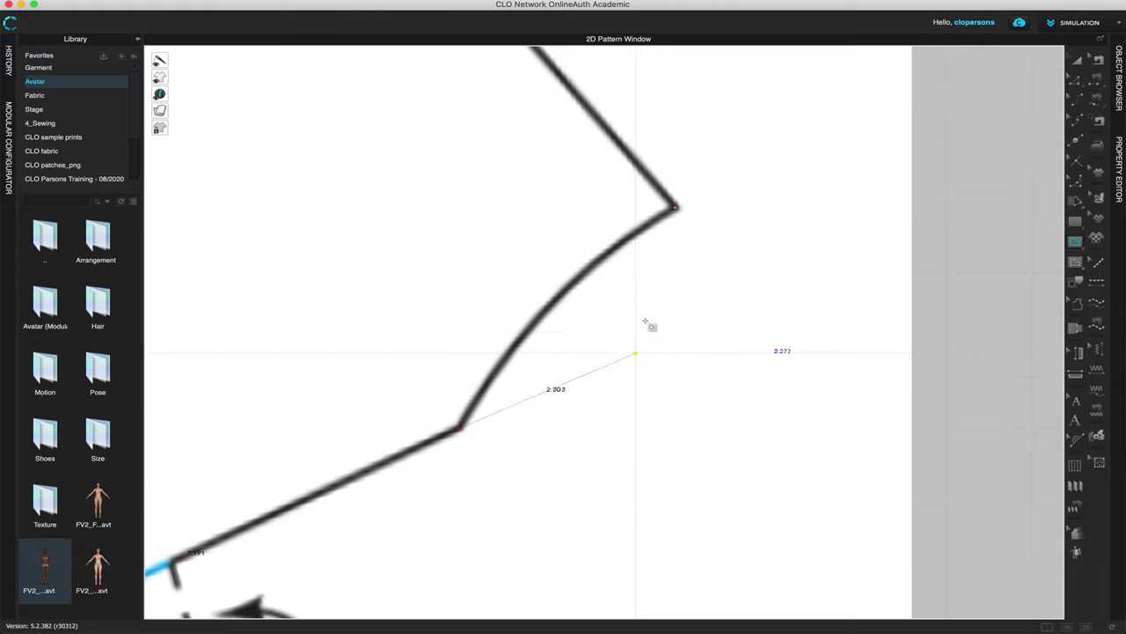
left_click(676, 208)
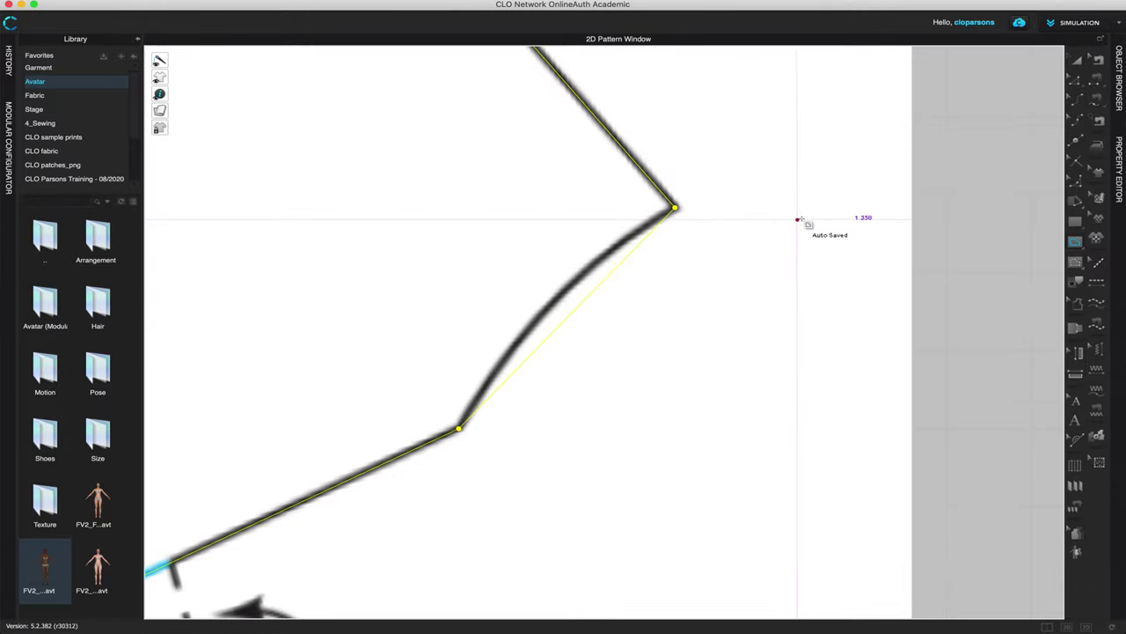
scroll(808, 253, "down", 10)
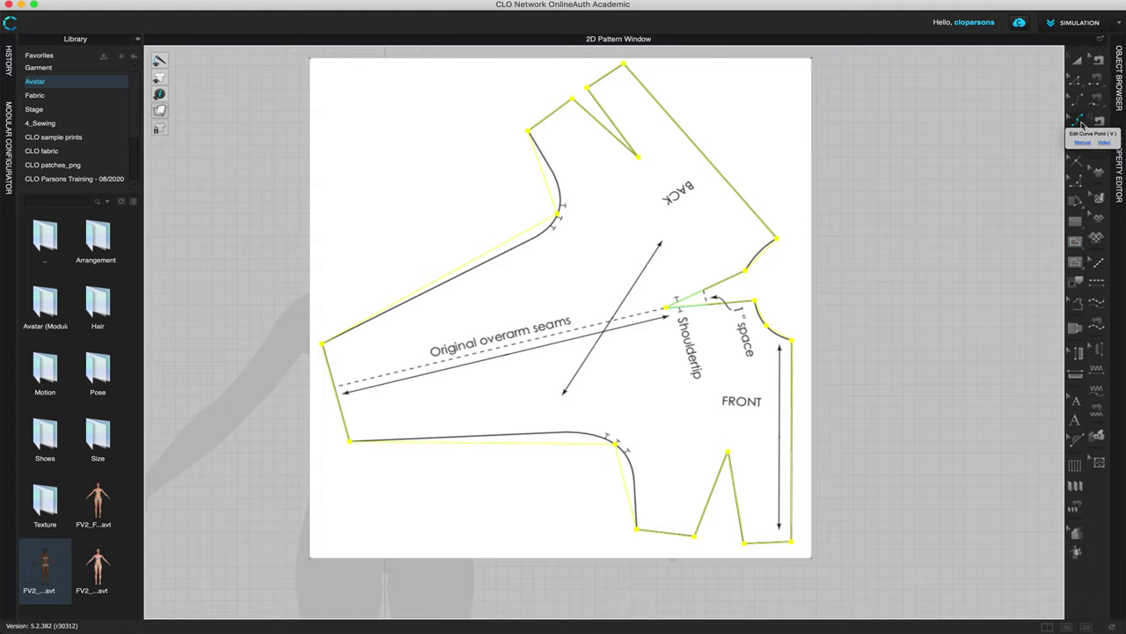
- Curve the straight back neckline segment with one curve point placed on the image's neckline
left_click(1080, 123)
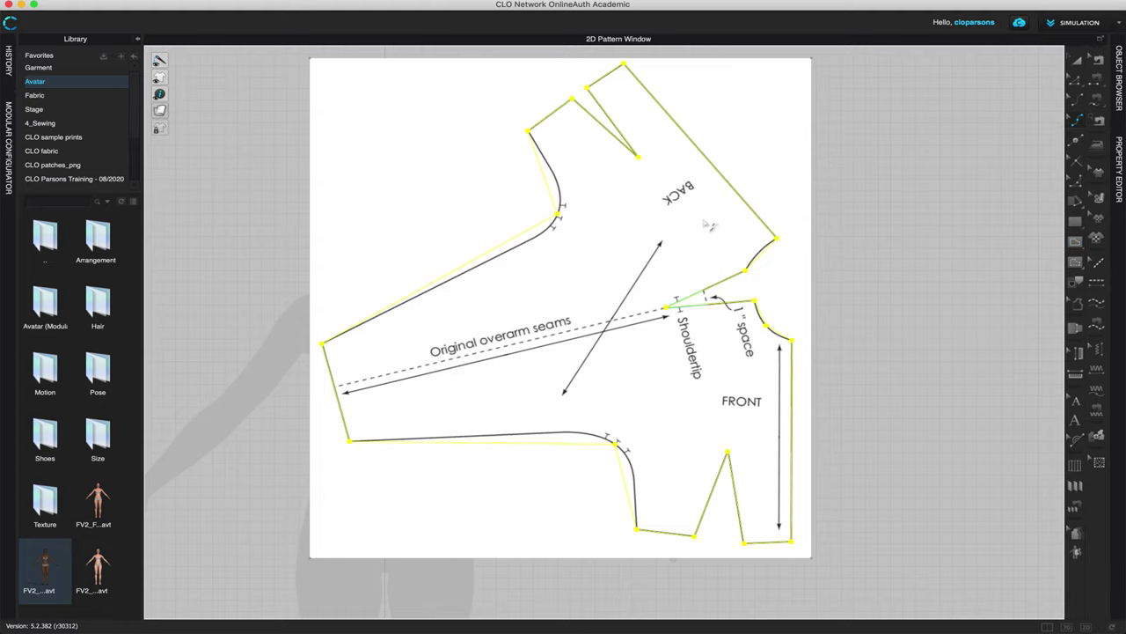
scroll(709, 225, "up", 5)
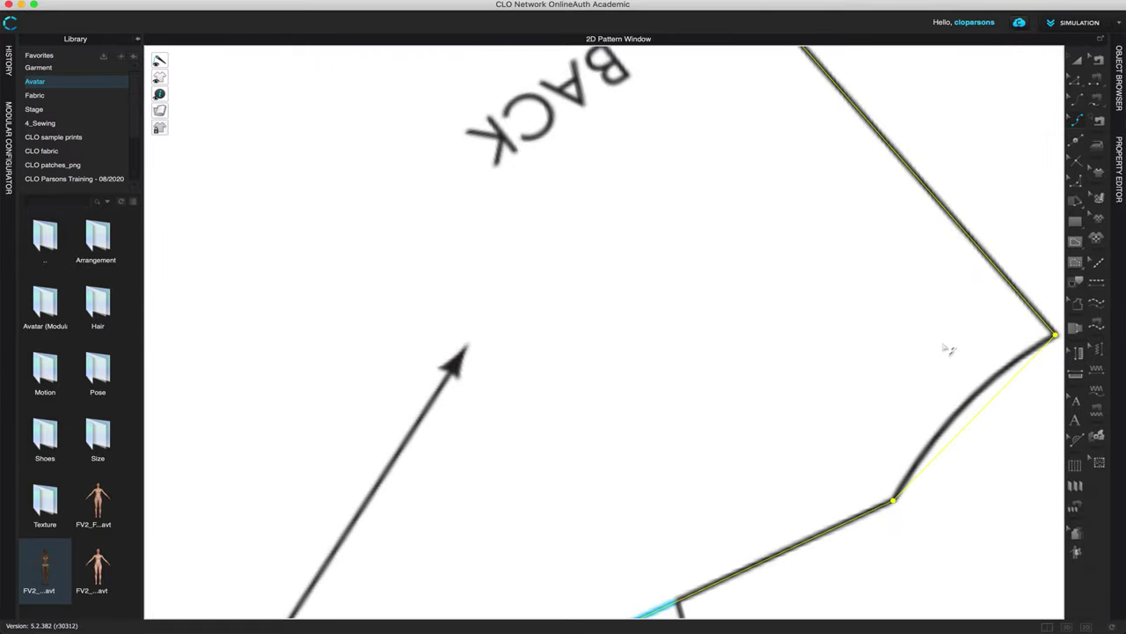
right_click_drag(949, 349, 568, 120)
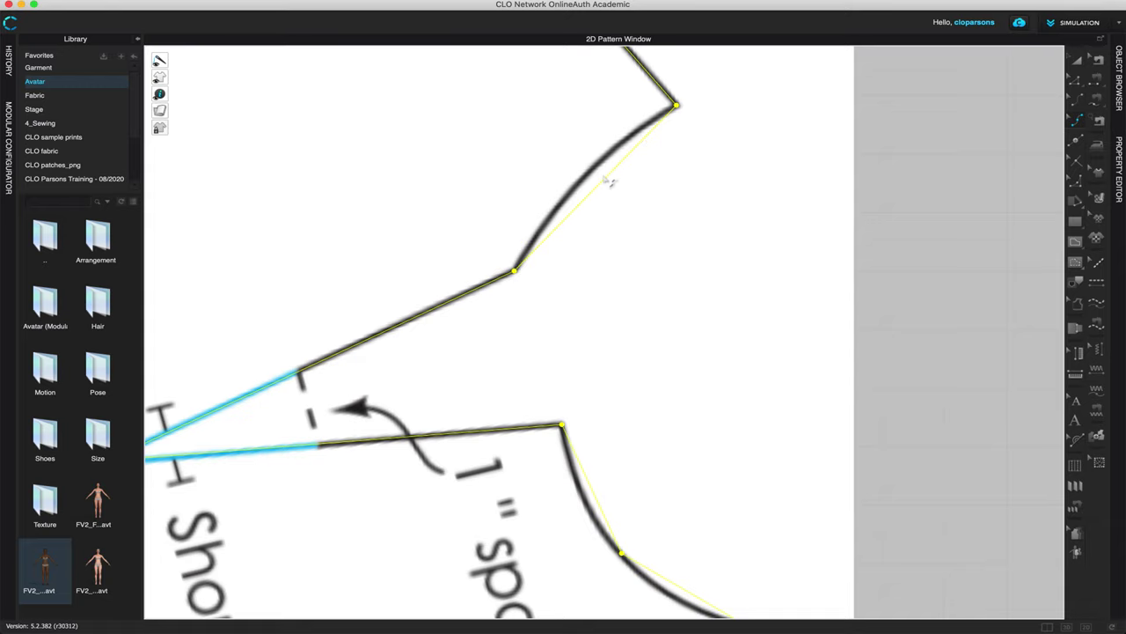
mouse_move(605, 178)
left_mouse_down()
mouse_move(578, 182)
mouse_move(596, 166)
mouse_move(587, 173)
left_mouse_up()
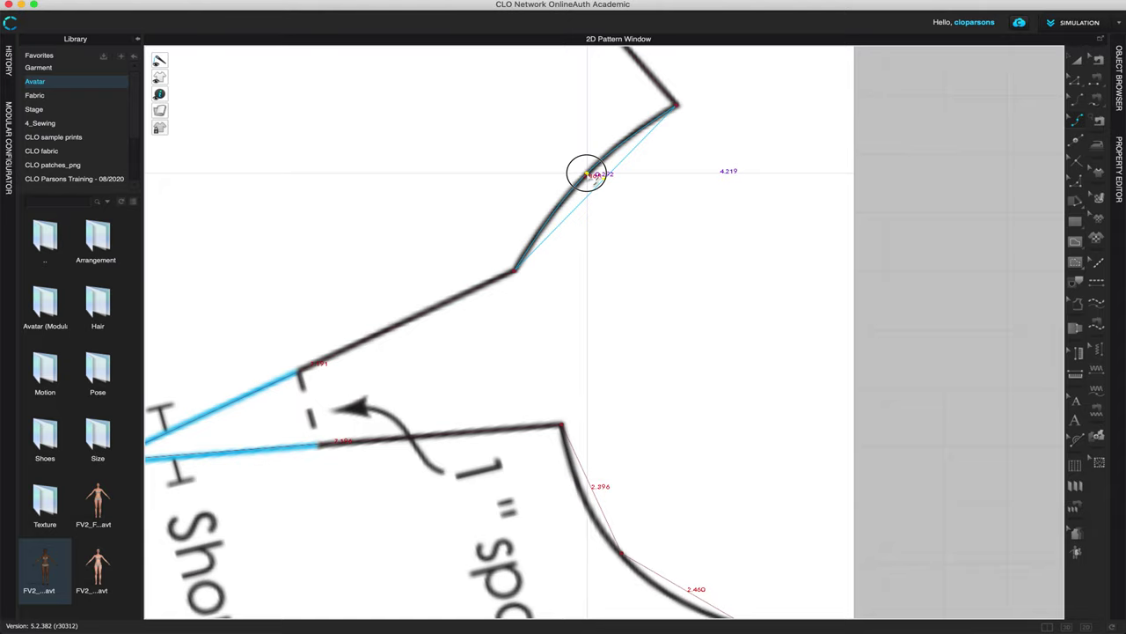
left_click_drag(588, 174, 592, 175)
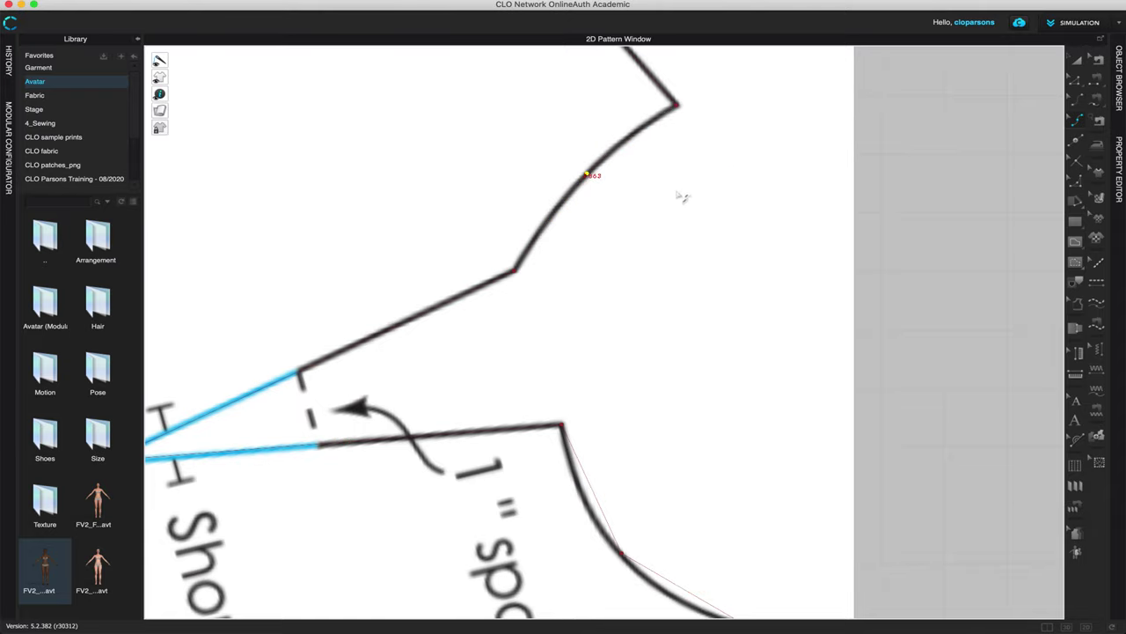
- Curve both front neckline segments with one curve point each so they follow the image's neckline
right_click_drag(683, 383, 591, 97)
mouse_move(505, 211)
left_mouse_down()
mouse_move(490, 206)
mouse_move(494, 217)
left_mouse_up()
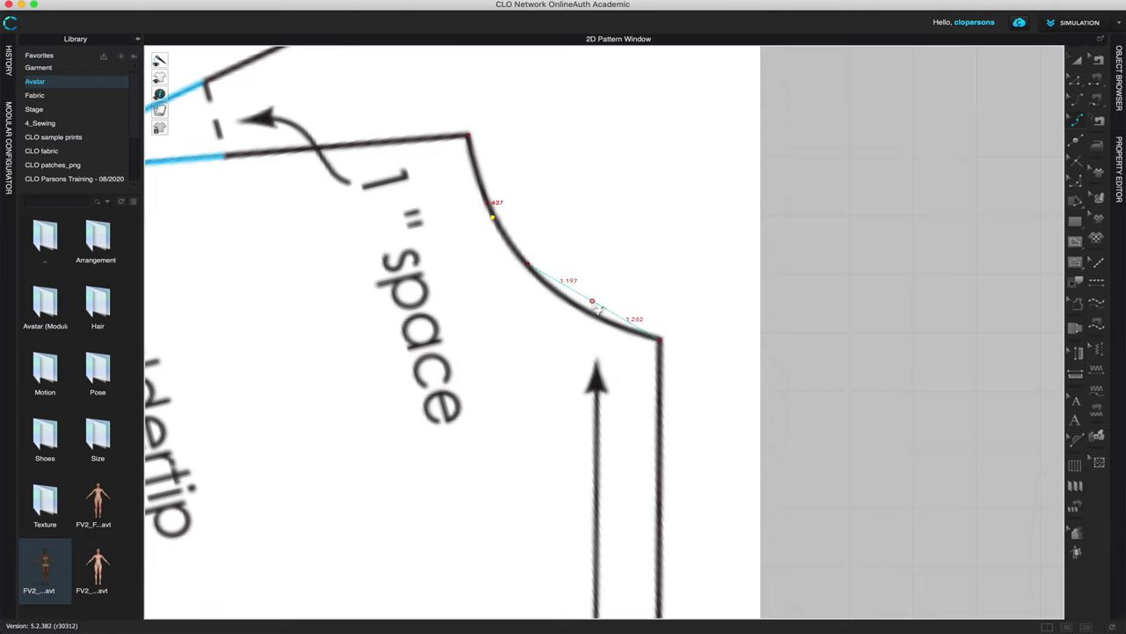
left_click_drag(594, 304, 579, 308)
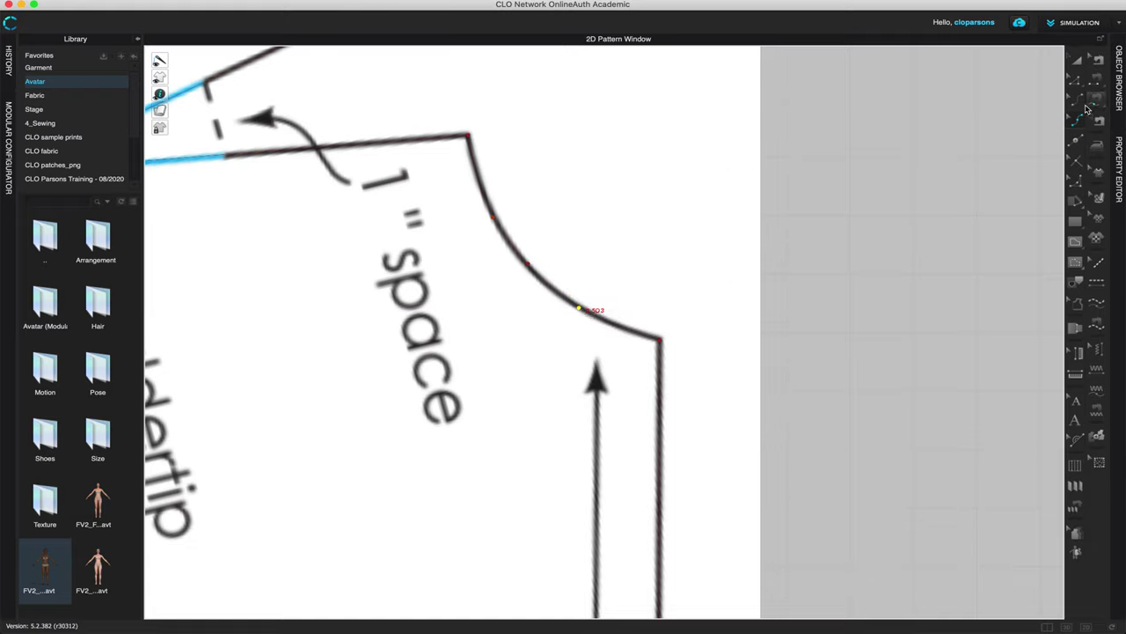
- Convert the middle point of the front neckline to a curve point
left_click(1075, 80)
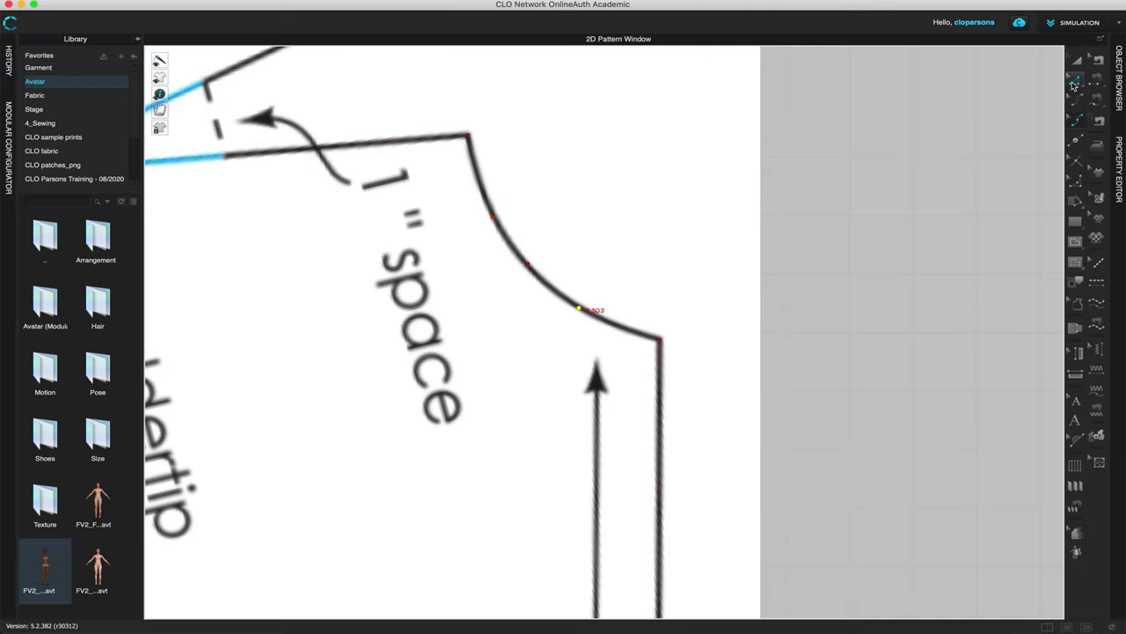
right_click(527, 265)
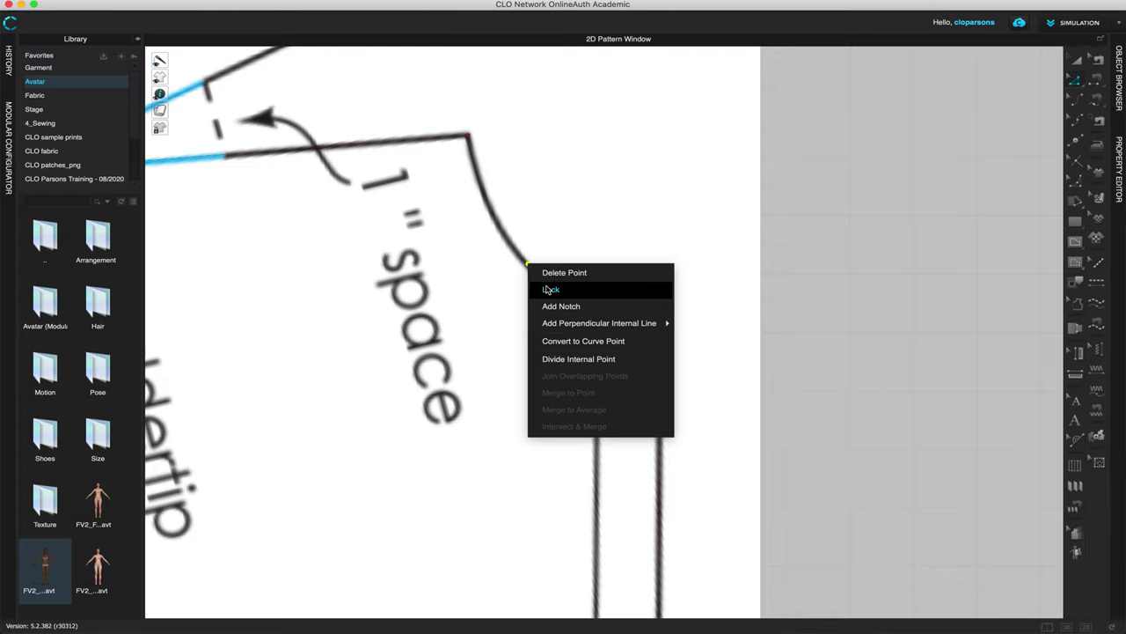
left_click(548, 290)
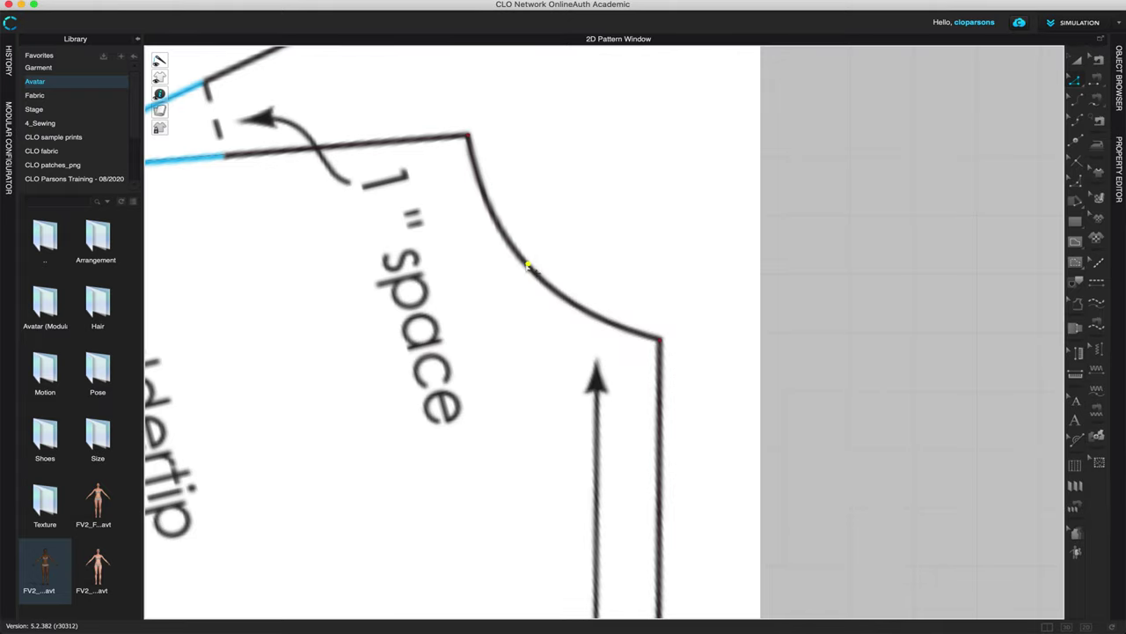
right_click(527, 265)
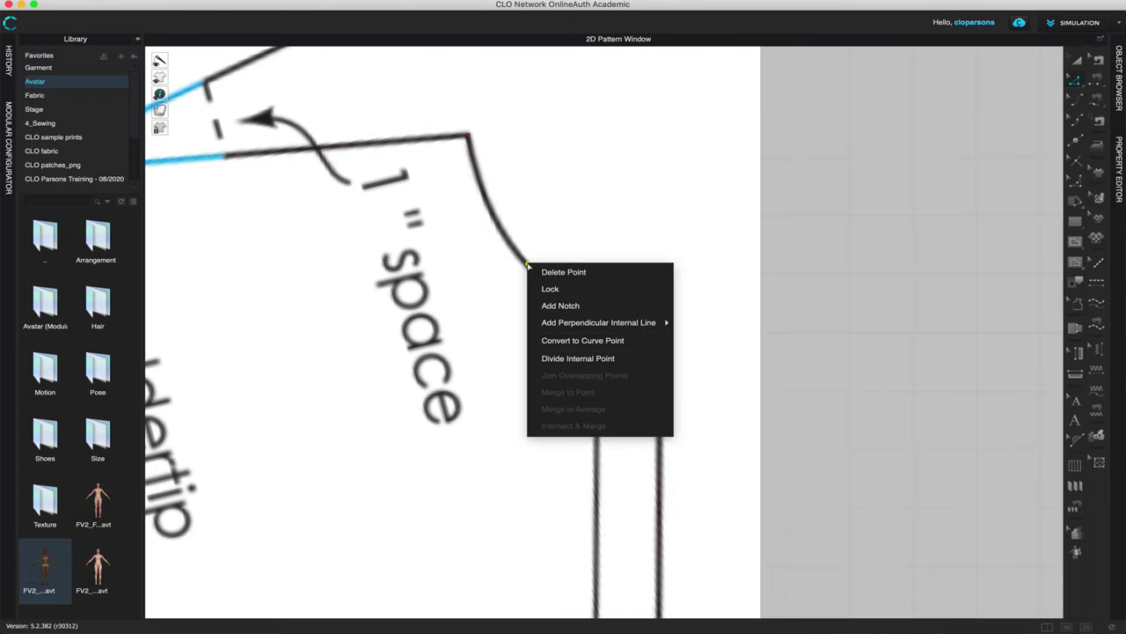
left_click(565, 340)
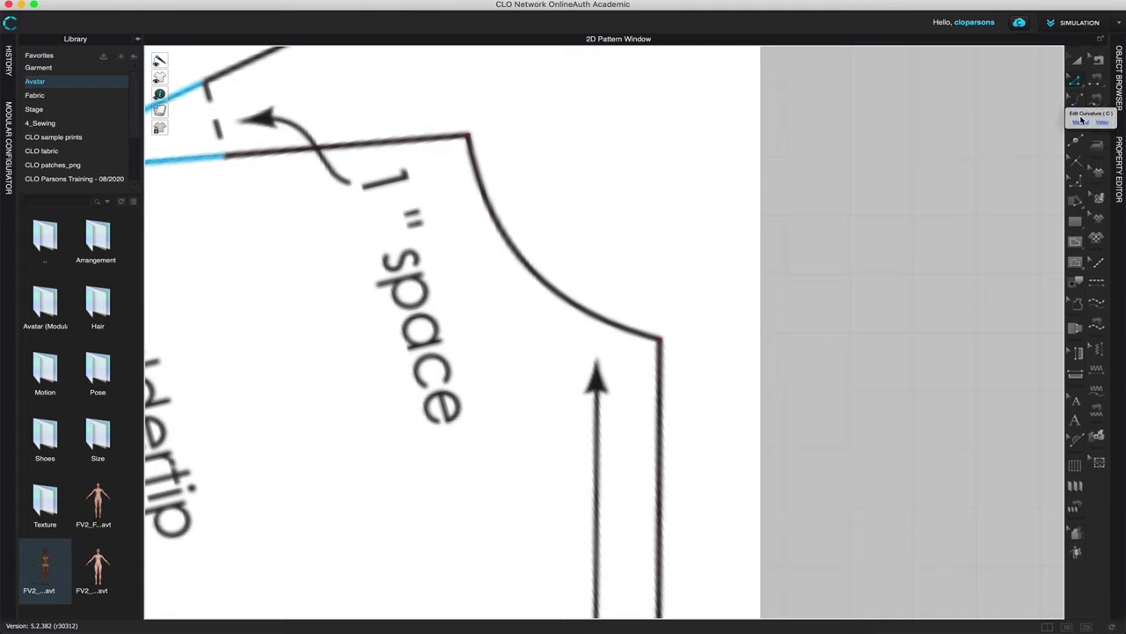
- Shape the back side seam between the side-waist corner and the middle underarm notch with two curve points on the image's line
left_click(1075, 123)
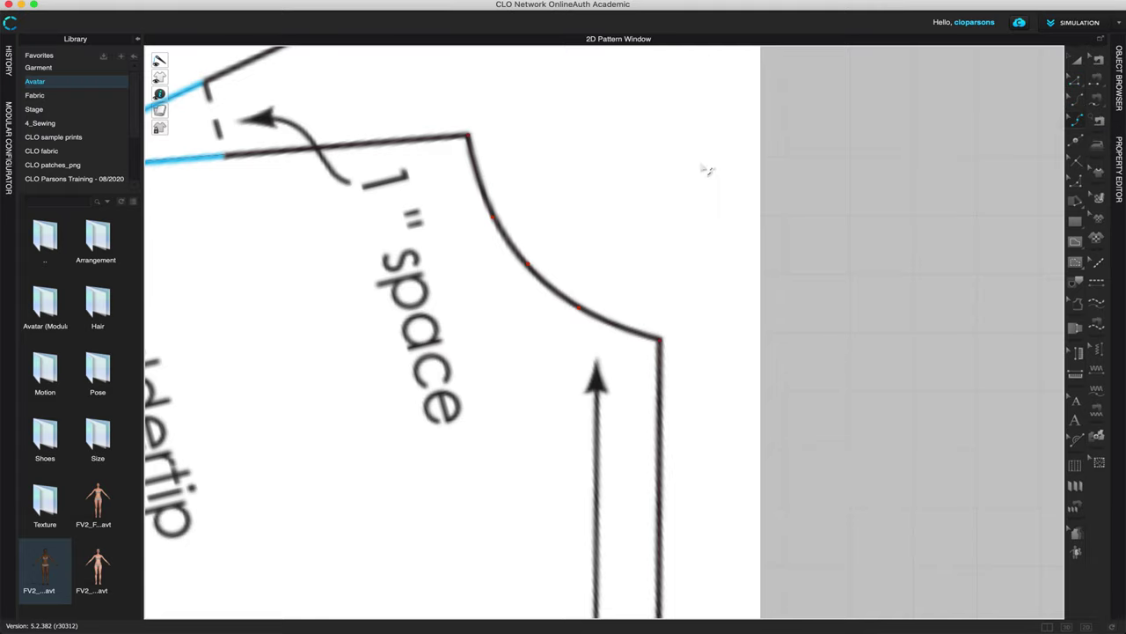
scroll(608, 163, "down", 2)
right_click_drag(619, 166, 888, 324)
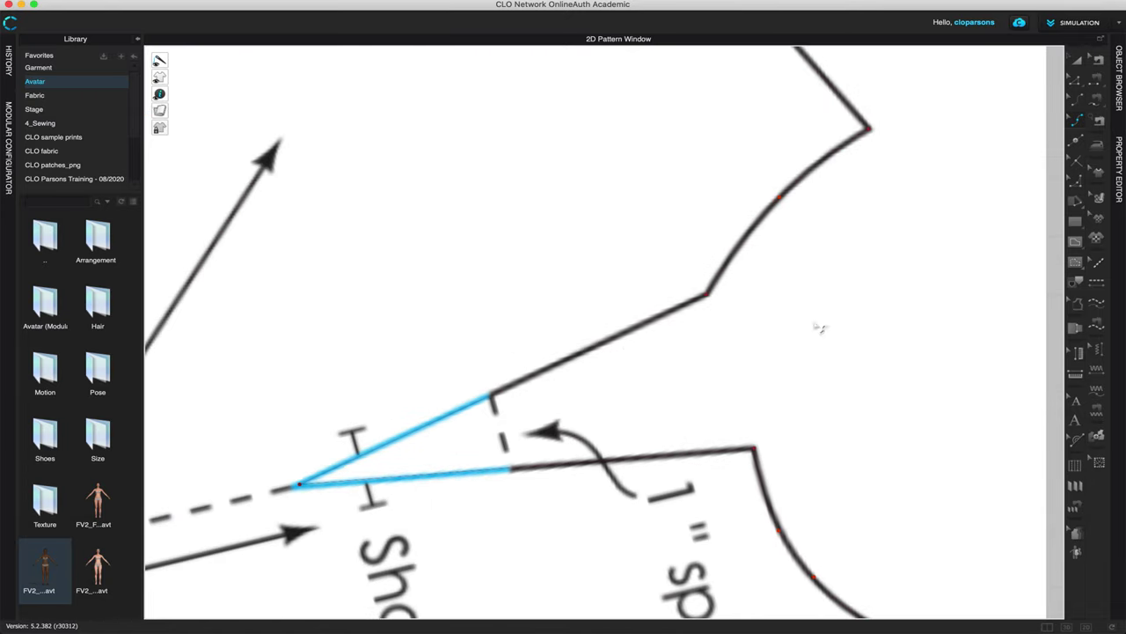
scroll(803, 271, "down", 2)
scroll(588, 123, "down", 5)
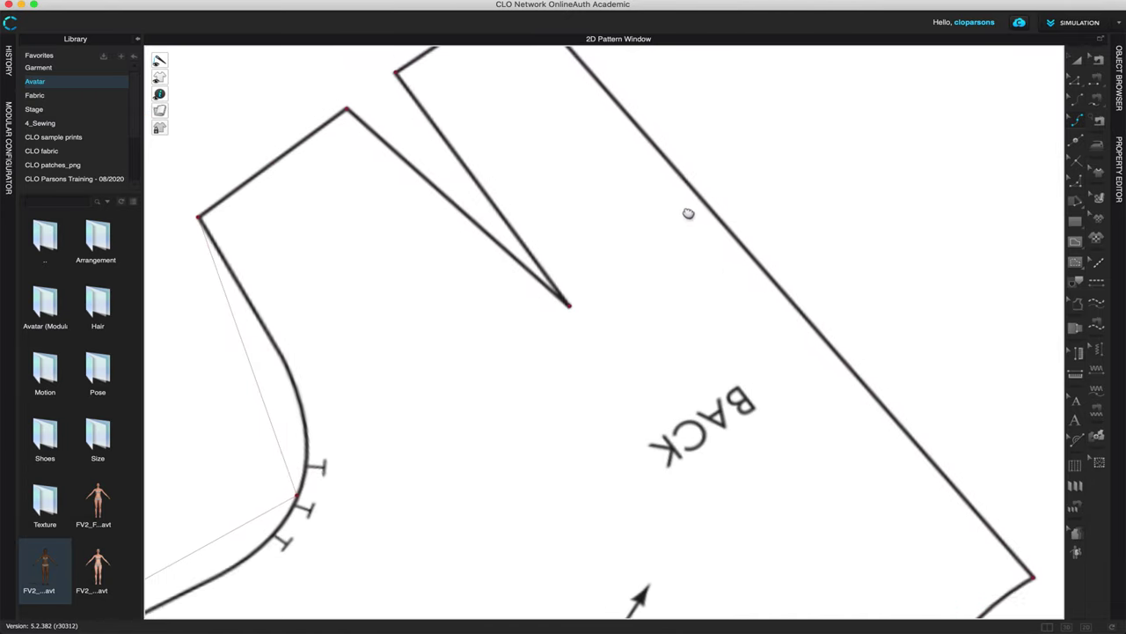
scroll(789, 311, "left", 5)
right_click_drag(727, 462, 634, 333)
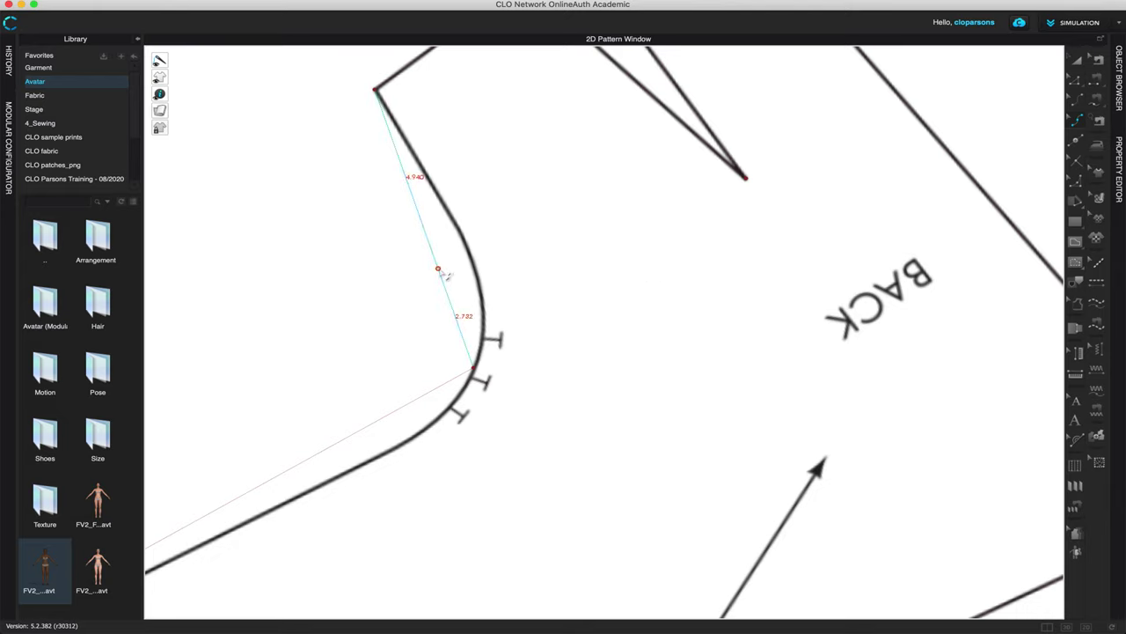
left_click_drag(438, 269, 484, 322)
left_click_drag(469, 229, 471, 256)
middle_click_drag(430, 377, 613, 151)
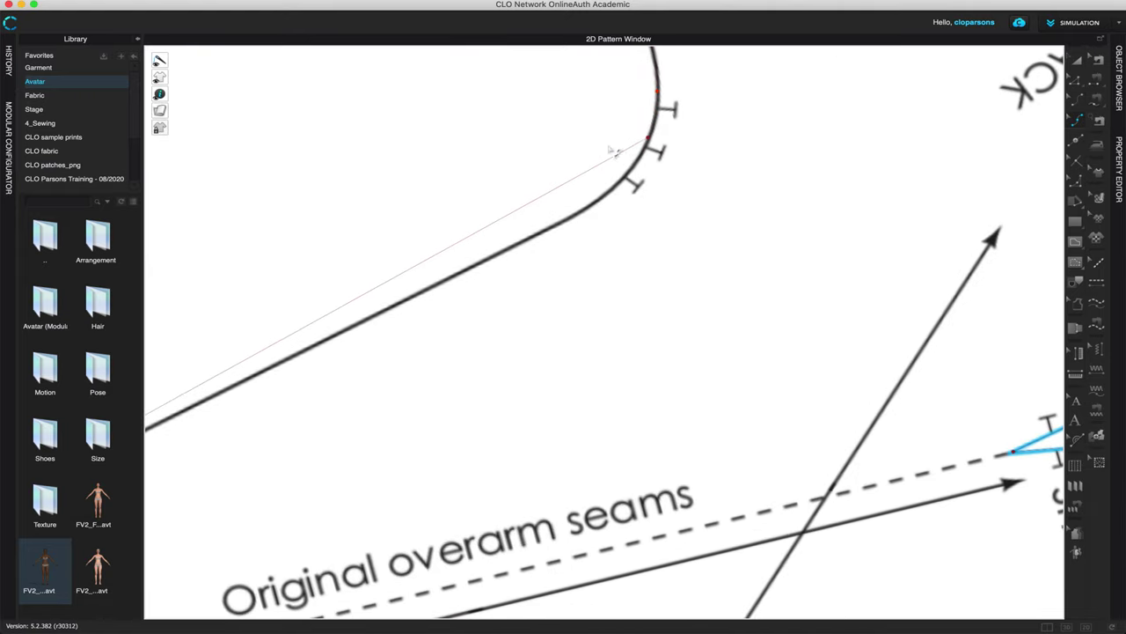
left_click_drag(603, 176, 360, 322)
right_click(360, 323)
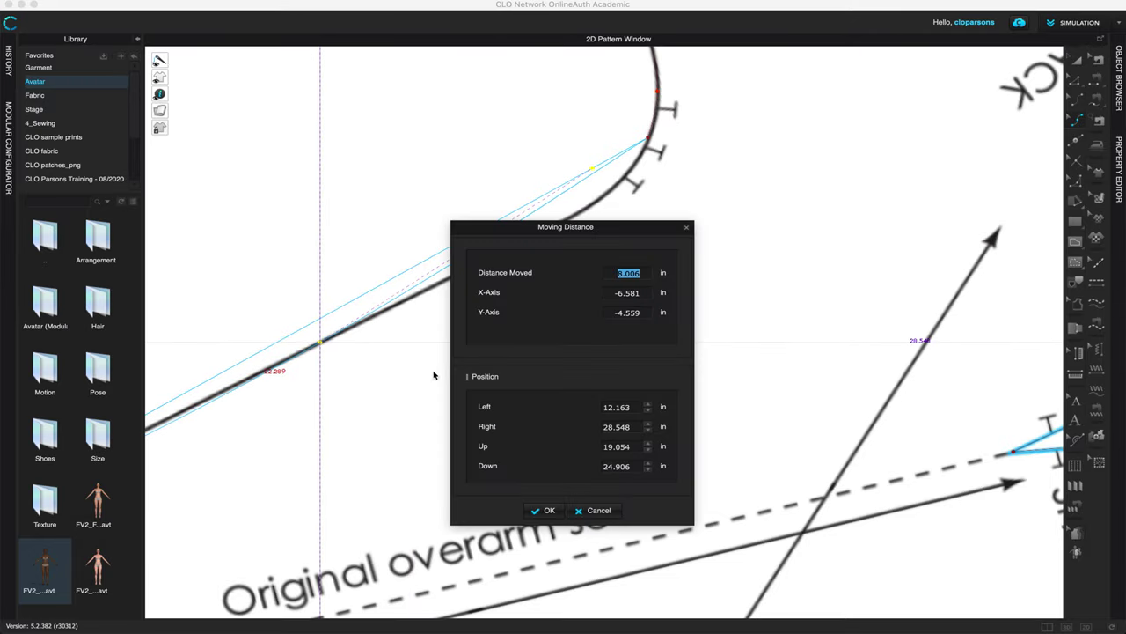
left_click(596, 510)
scroll(431, 381, "down", 5)
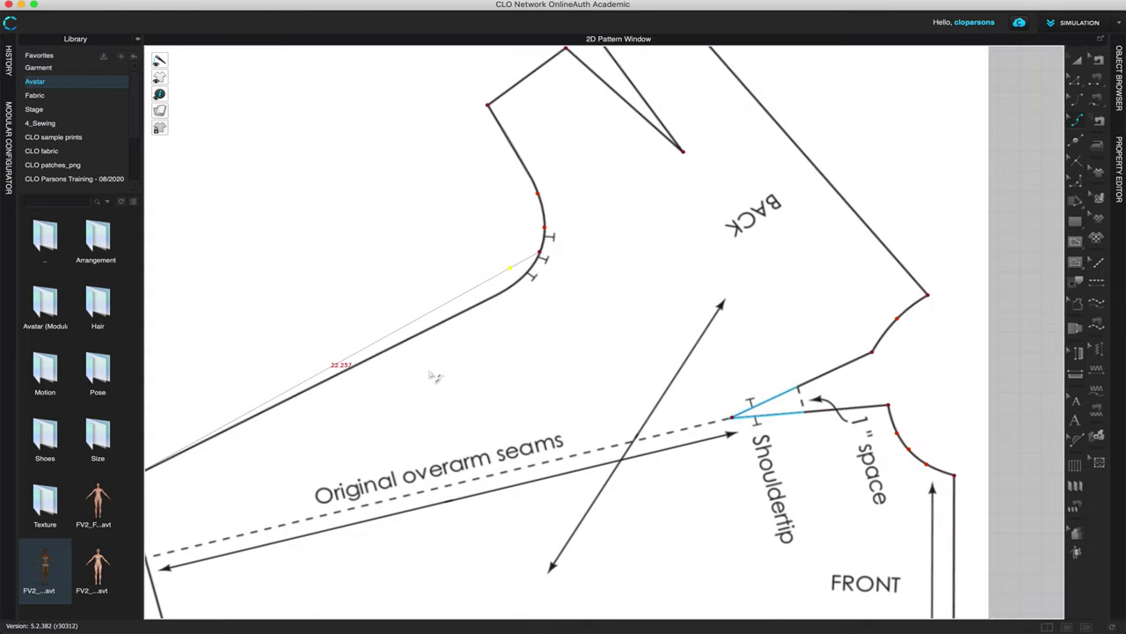
- Try to fit the back underarm segment between the sleeve end and the middle notch to the image with curve points
left_click_drag(478, 231, 401, 282)
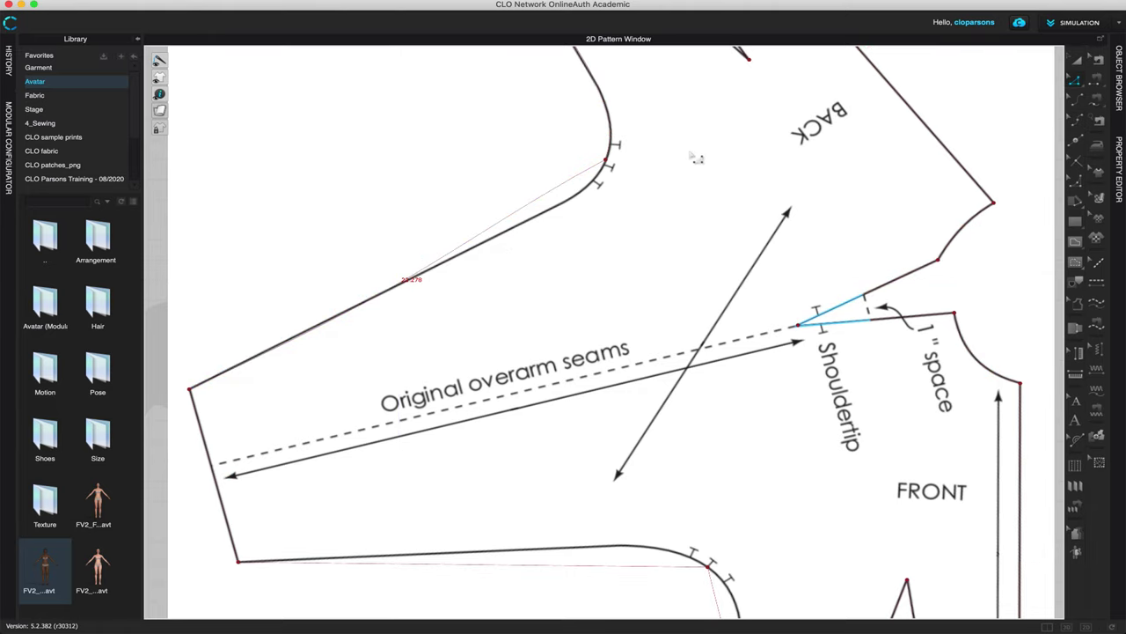
left_click(539, 214)
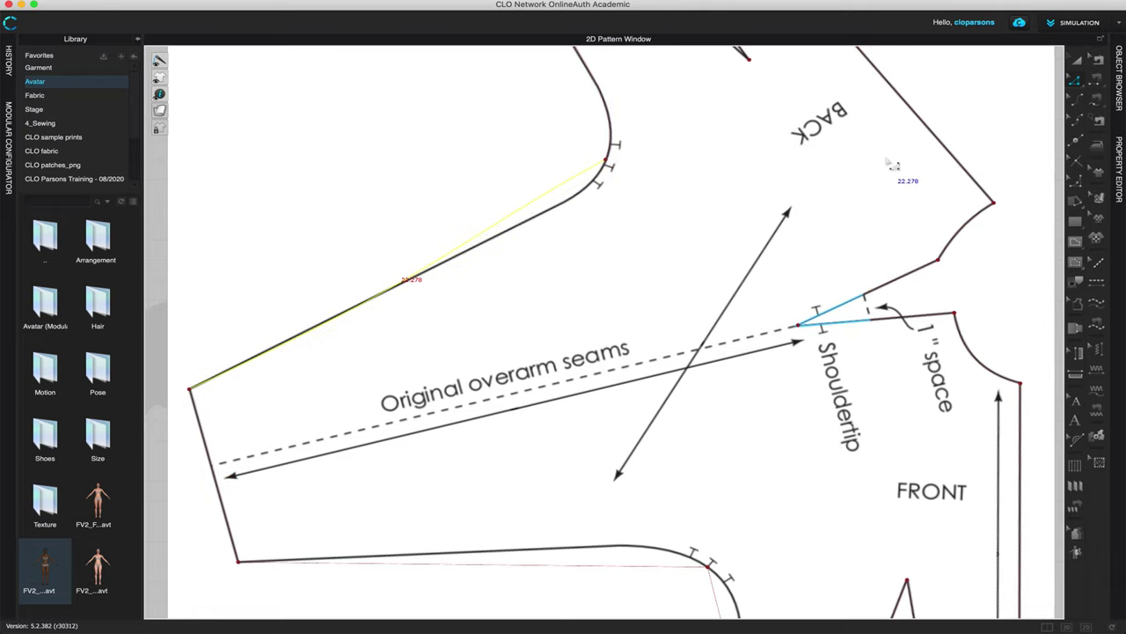
scroll(585, 185, "up", 3)
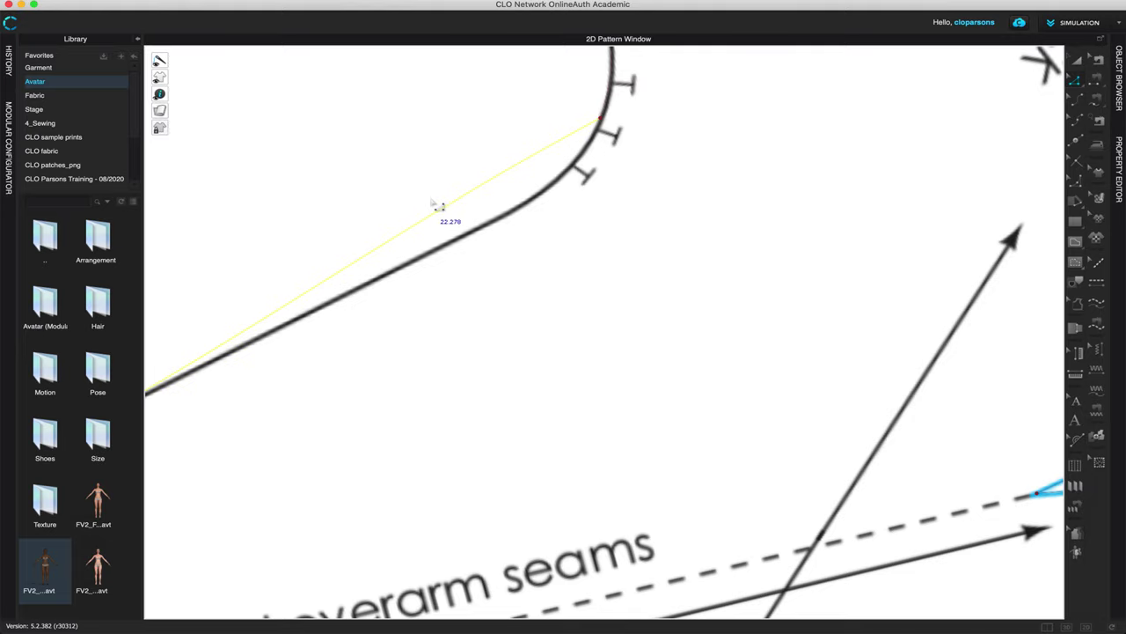
left_click(1079, 123)
left_click_drag(429, 216, 388, 264)
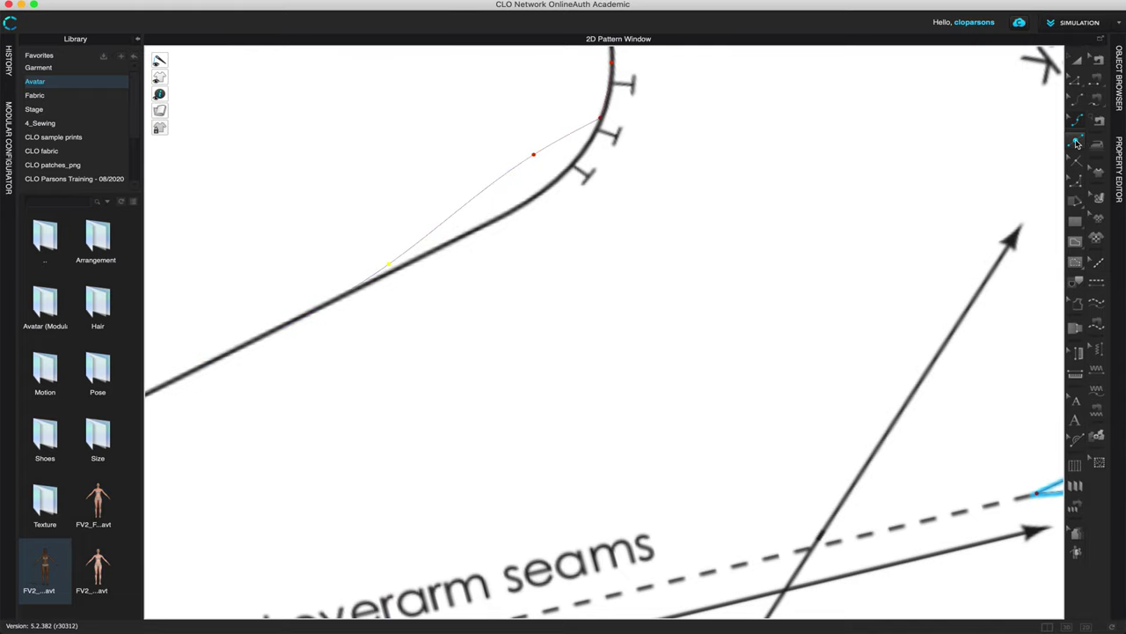
- Bend the back underarm segment with Edit Curvature near the notches and along the sleeve so it follows the image's line
left_click(1077, 101)
left_click_drag(522, 175, 566, 187)
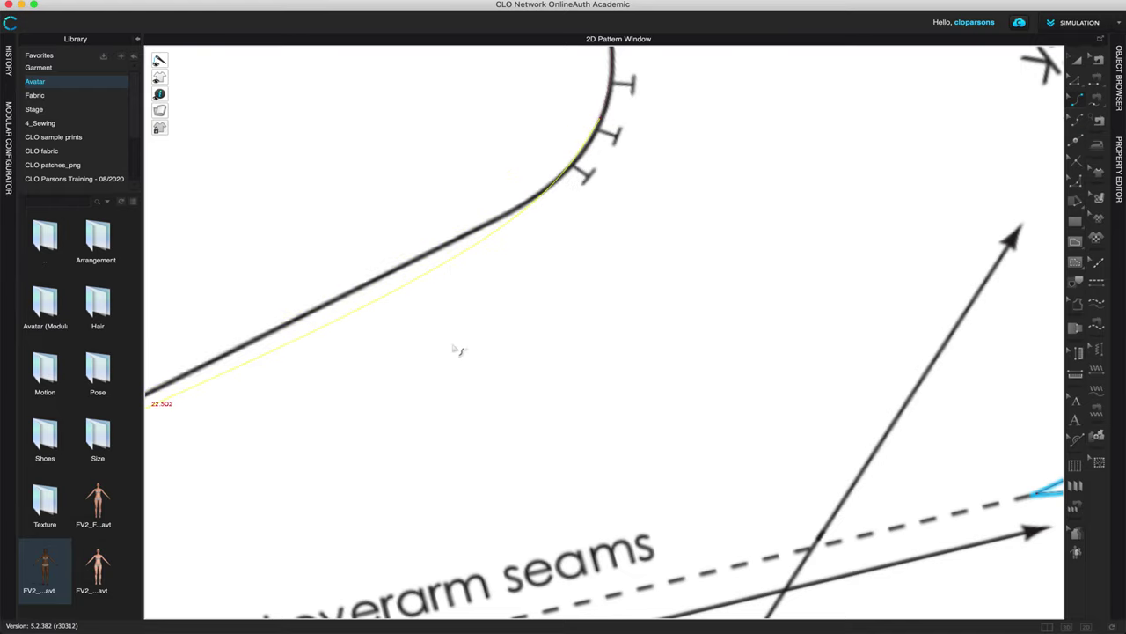
scroll(456, 349, "down", 3)
scroll(458, 348, "up", 4)
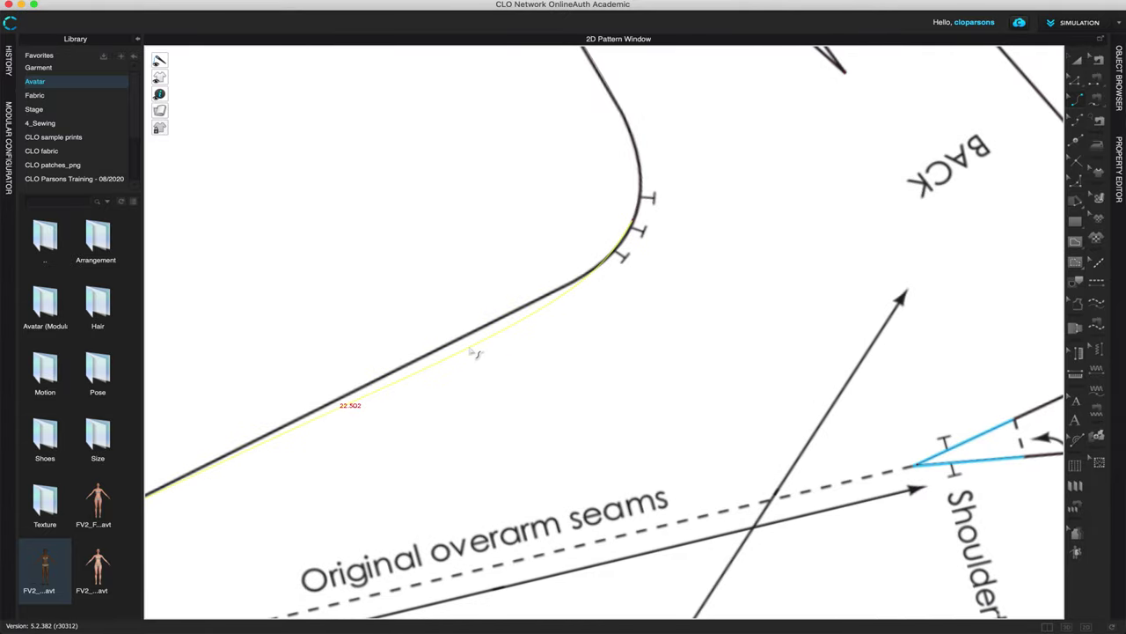
left_click_drag(456, 361, 454, 349)
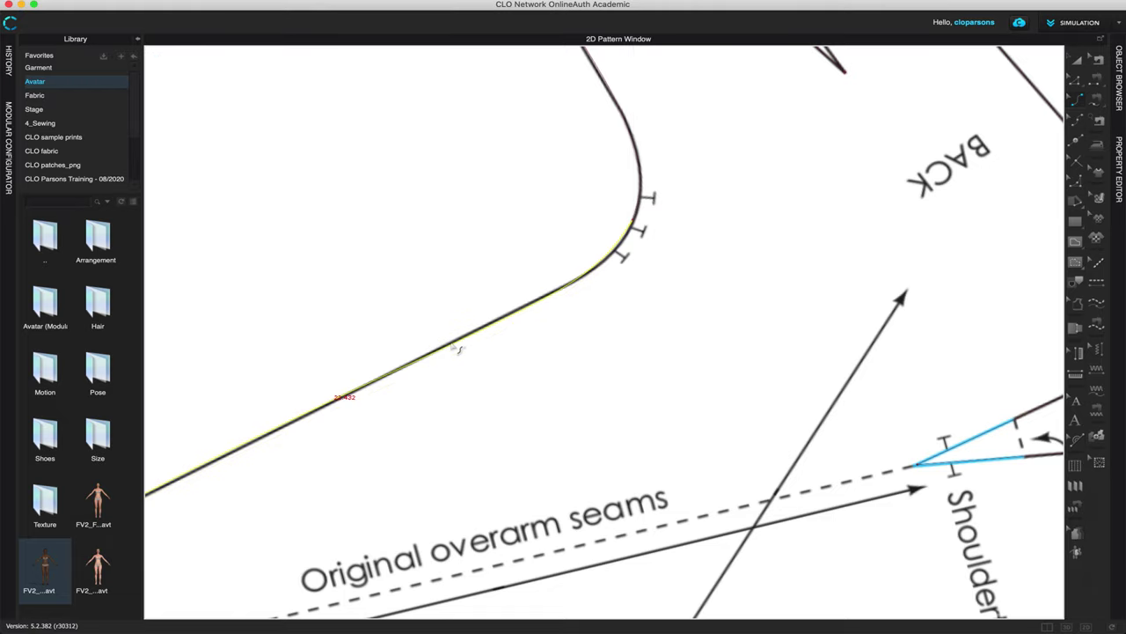
scroll(664, 280, "up", 4)
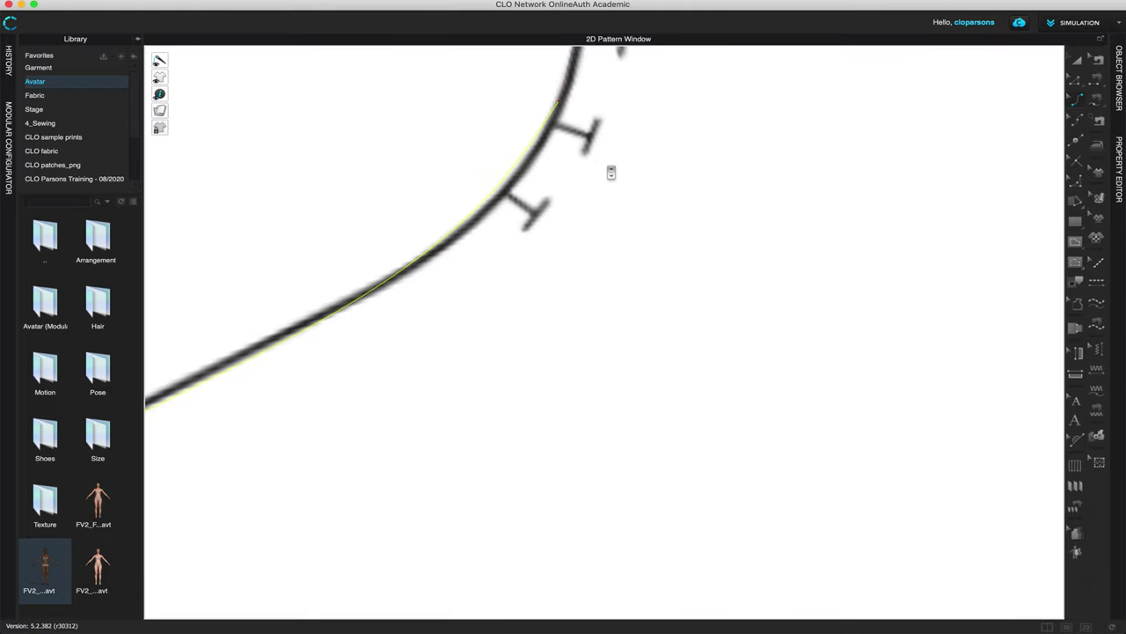
- Refine the curvature of the back underarm segment below the notches and along the sleeve to match the image's line
left_click_drag(462, 225, 470, 222)
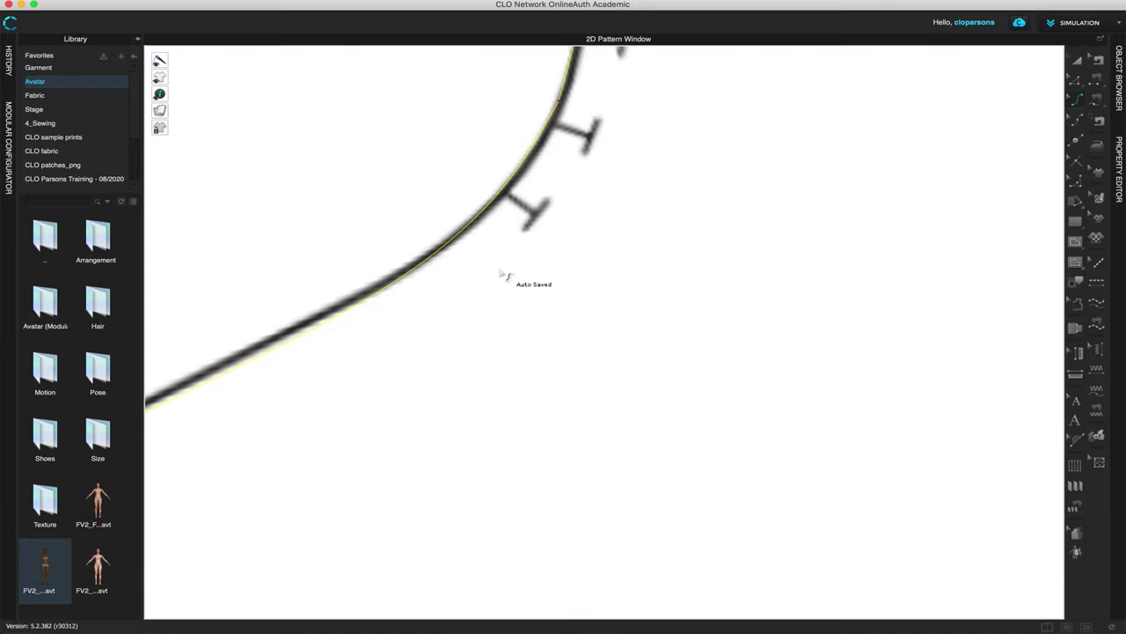
scroll(502, 272, "down", 2)
scroll(466, 332, "down", 2)
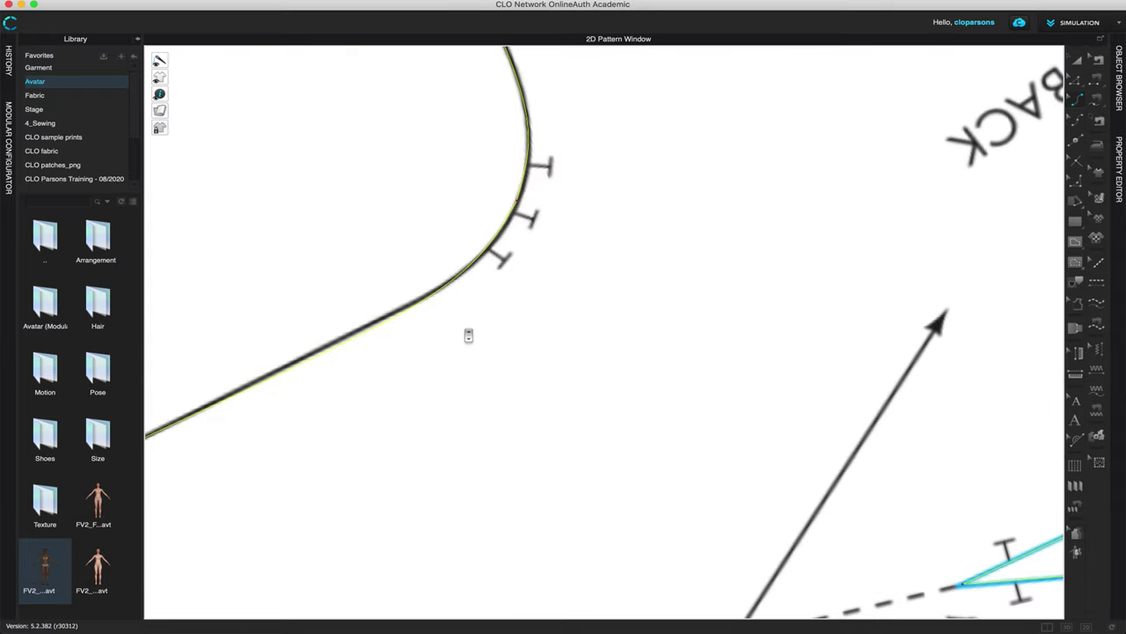
right_click_drag(473, 322, 591, 256)
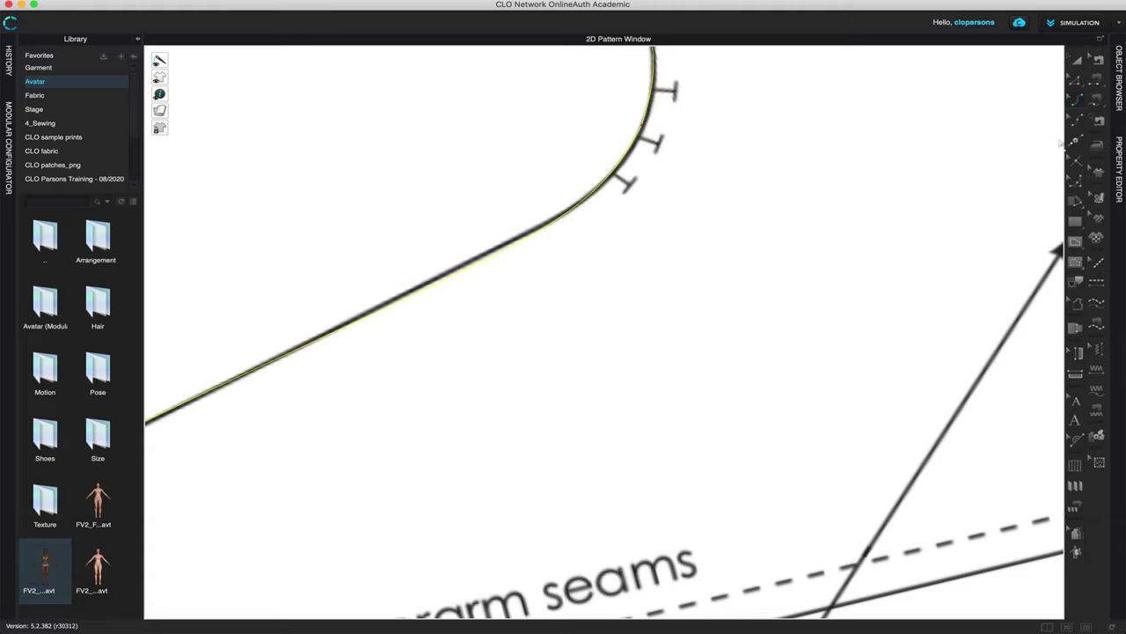
left_click_drag(484, 271, 474, 260)
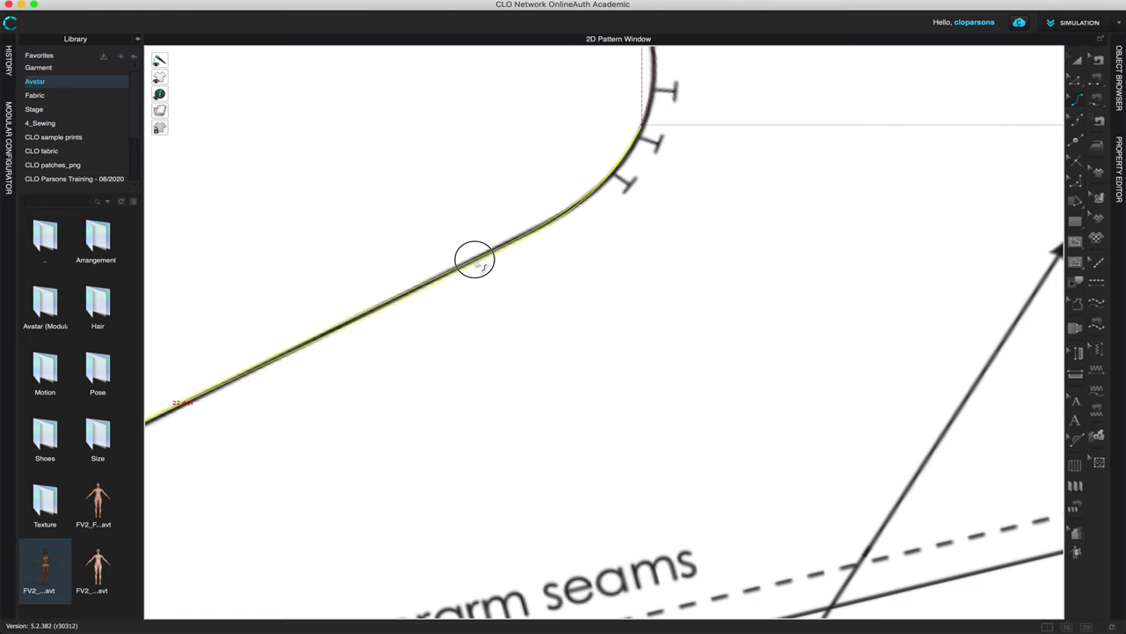
- Shape the front underarm segment between the sleeve end and the middle notch with three curve points on the image's line
scroll(694, 284, "down", 5)
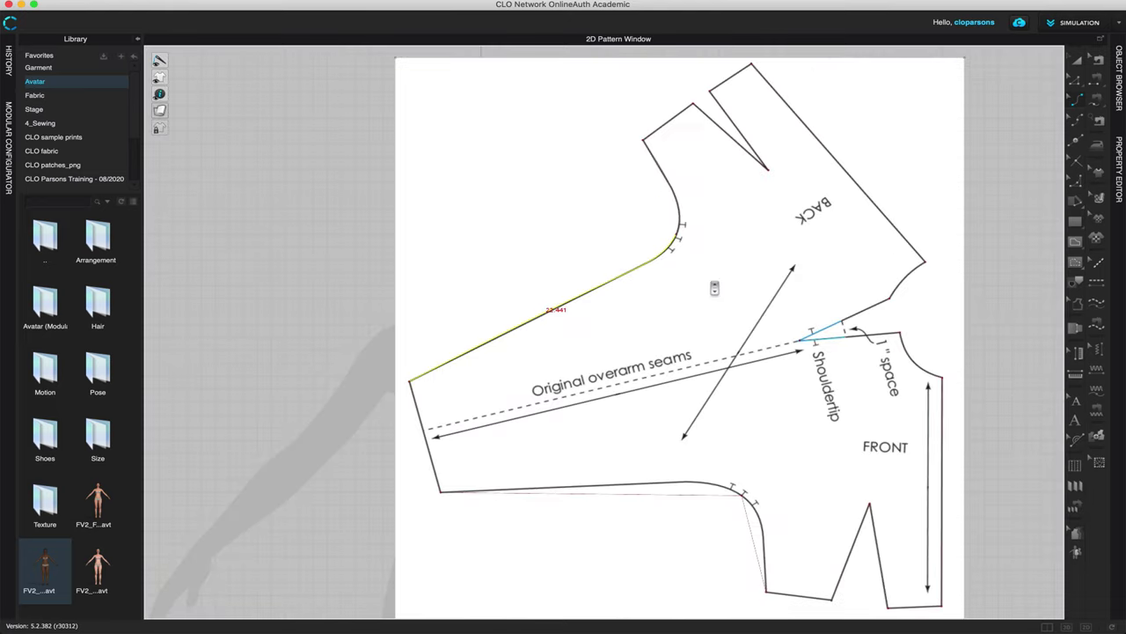
scroll(747, 375, "up", 2)
middle_click_drag(747, 375, 669, 199)
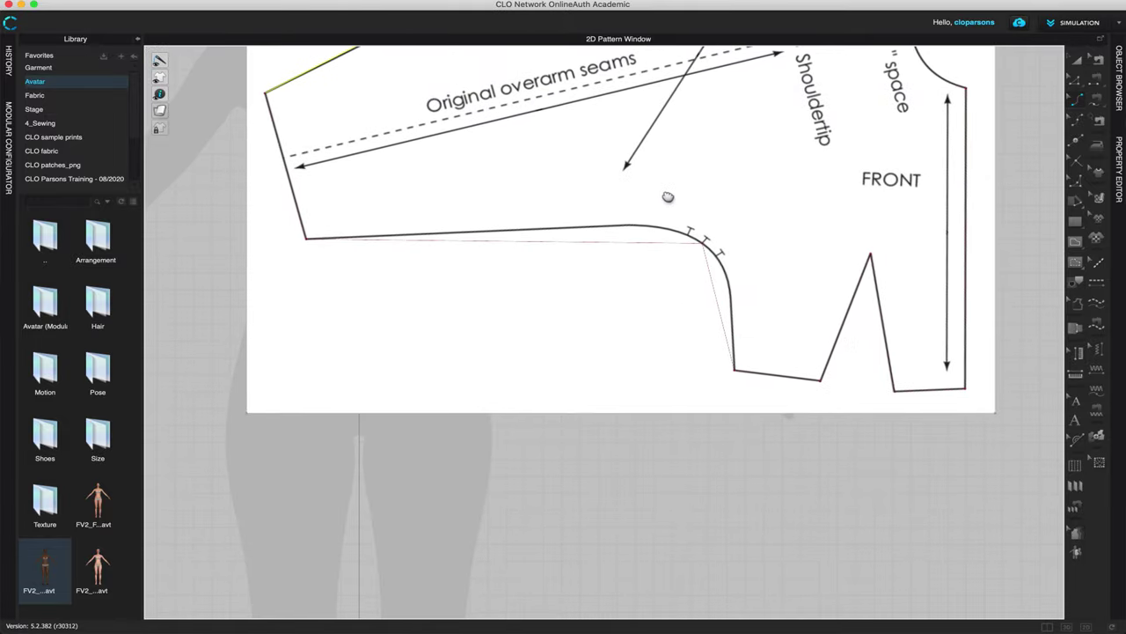
left_click(1079, 120)
scroll(662, 204, "up", 2)
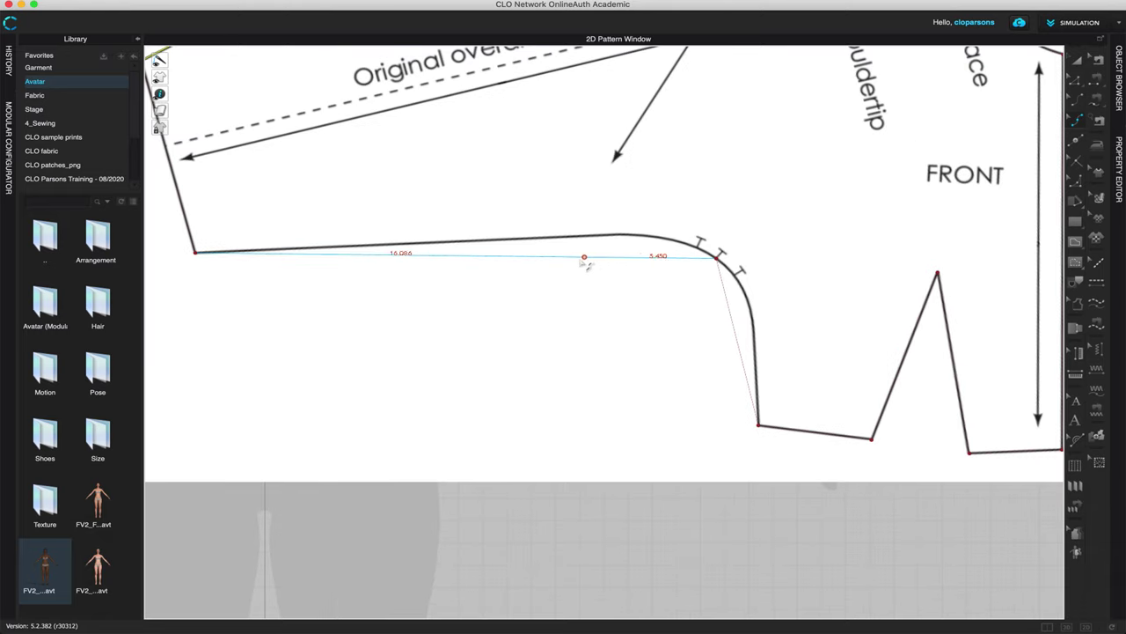
left_click_drag(612, 259, 449, 245)
left_click_drag(653, 258, 595, 238)
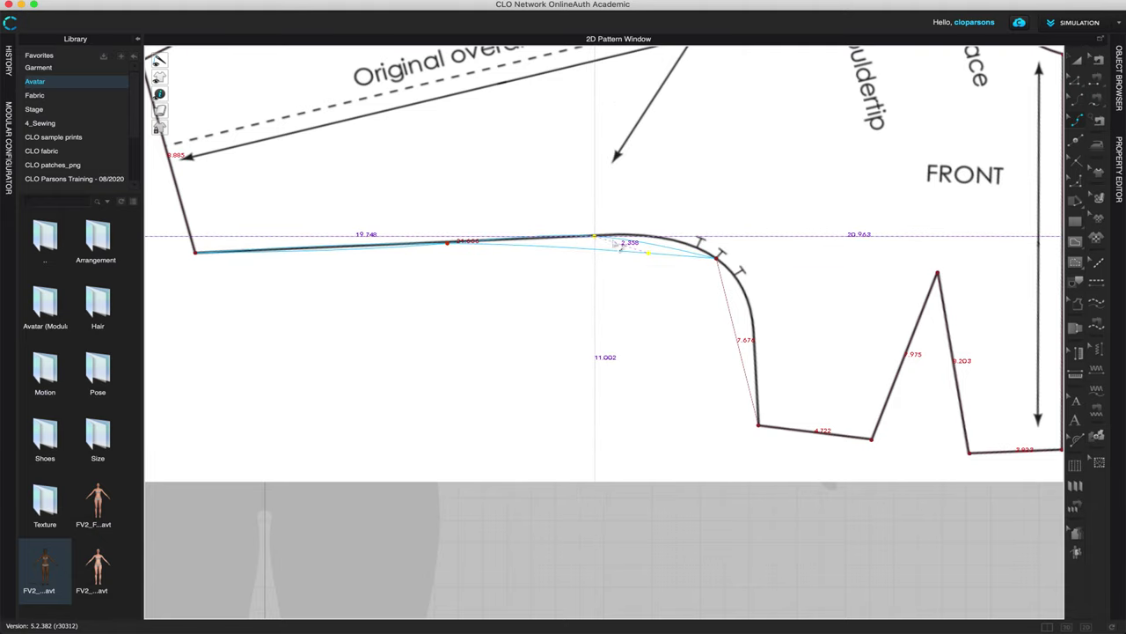
left_click_drag(666, 244, 679, 239)
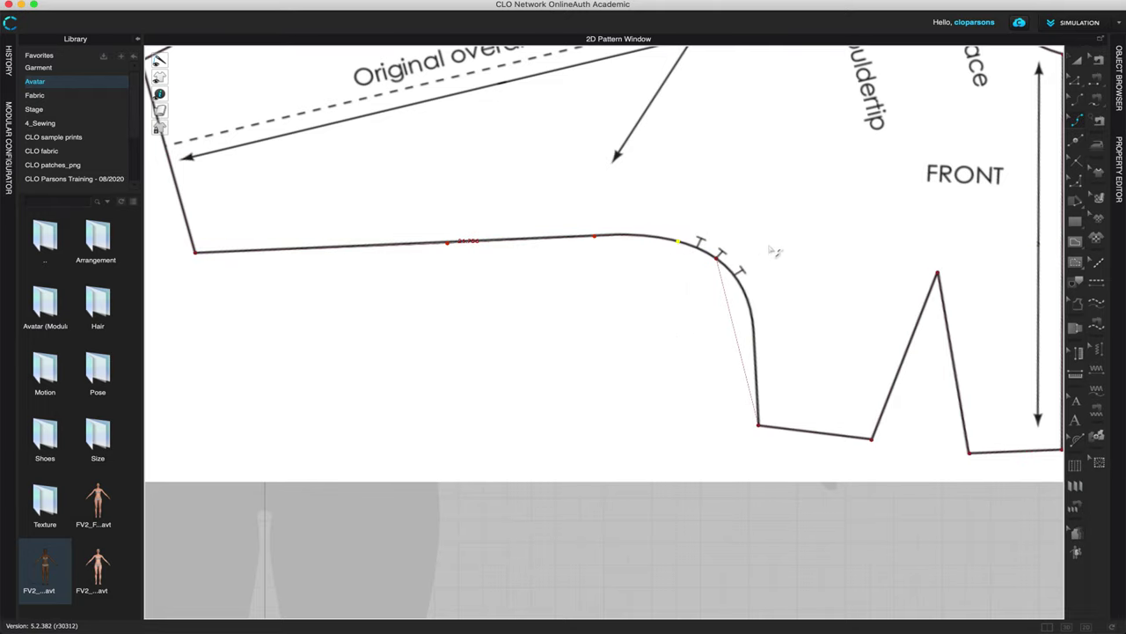
- Fine-tune the straight sleeve portion of the front underarm segment with Edit Curvature so it follows the image's line
scroll(779, 252, "up", 5)
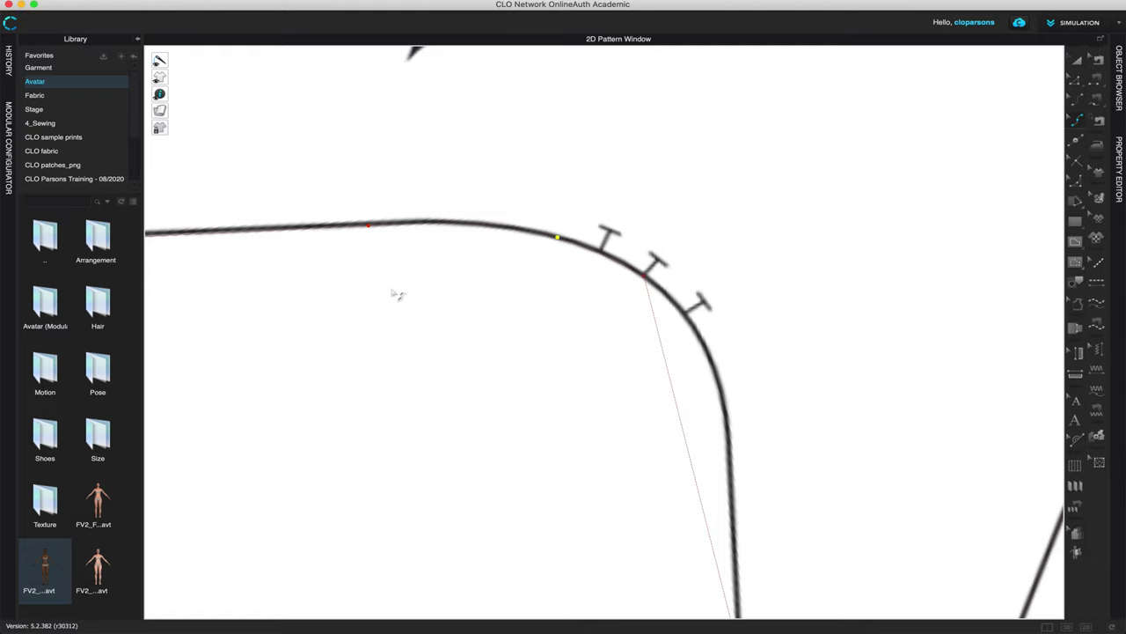
middle_click_drag(389, 289, 639, 259)
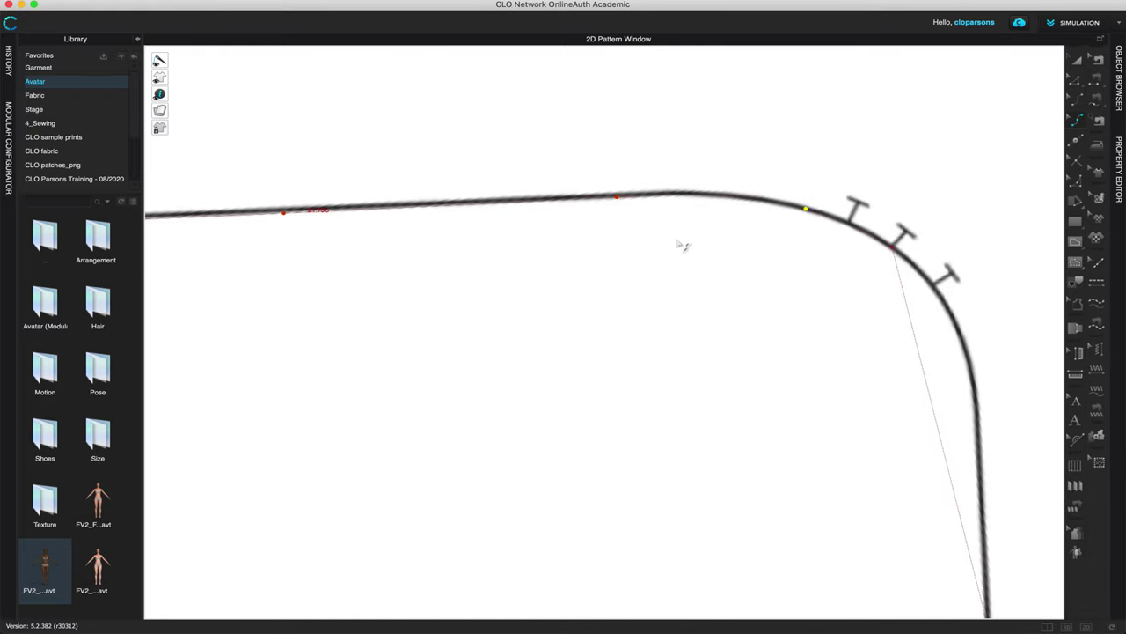
left_click(1075, 100)
left_click_drag(327, 216, 326, 206)
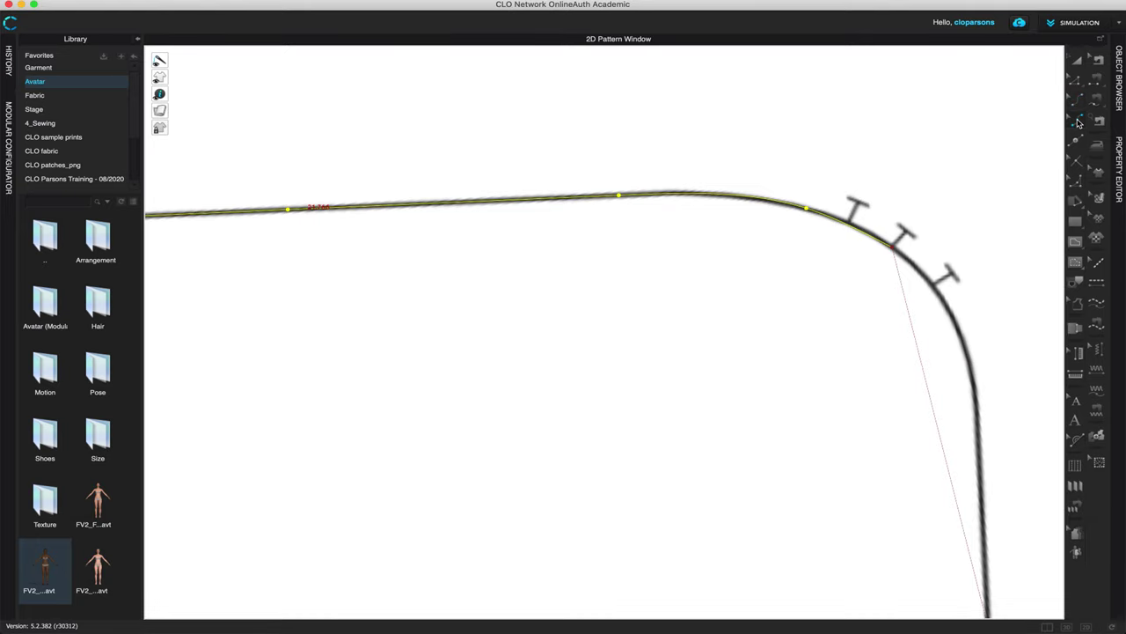
- Shape the front side seam between the middle underarm notch and the side-waist corner with two curve points on the image's line
right_click_drag(983, 213, 625, 100)
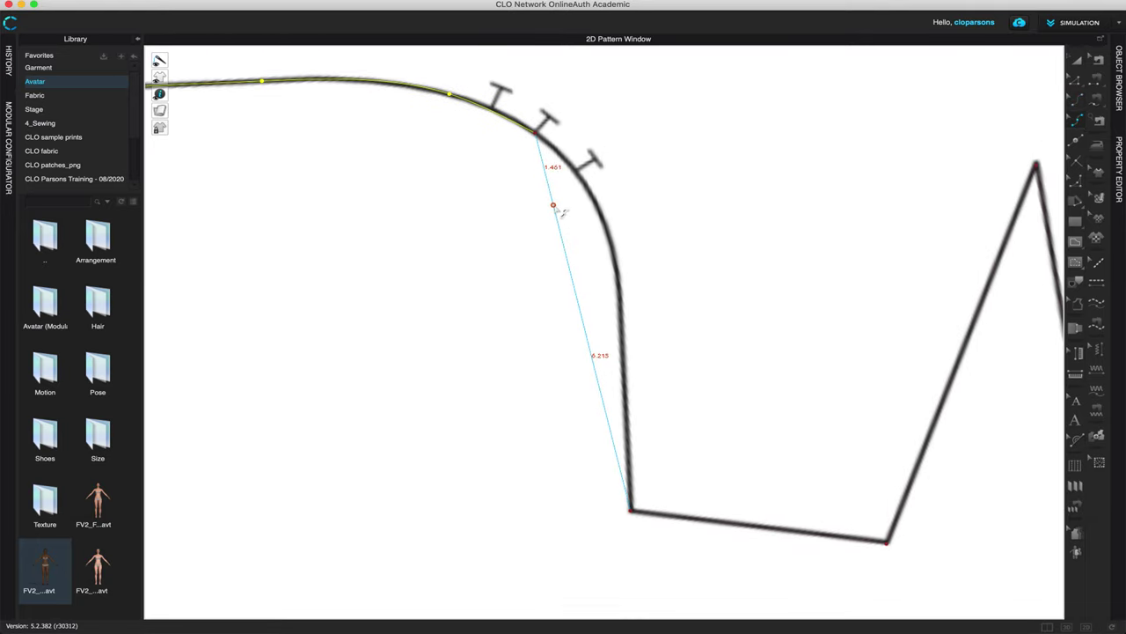
left_click_drag(587, 191, 587, 192)
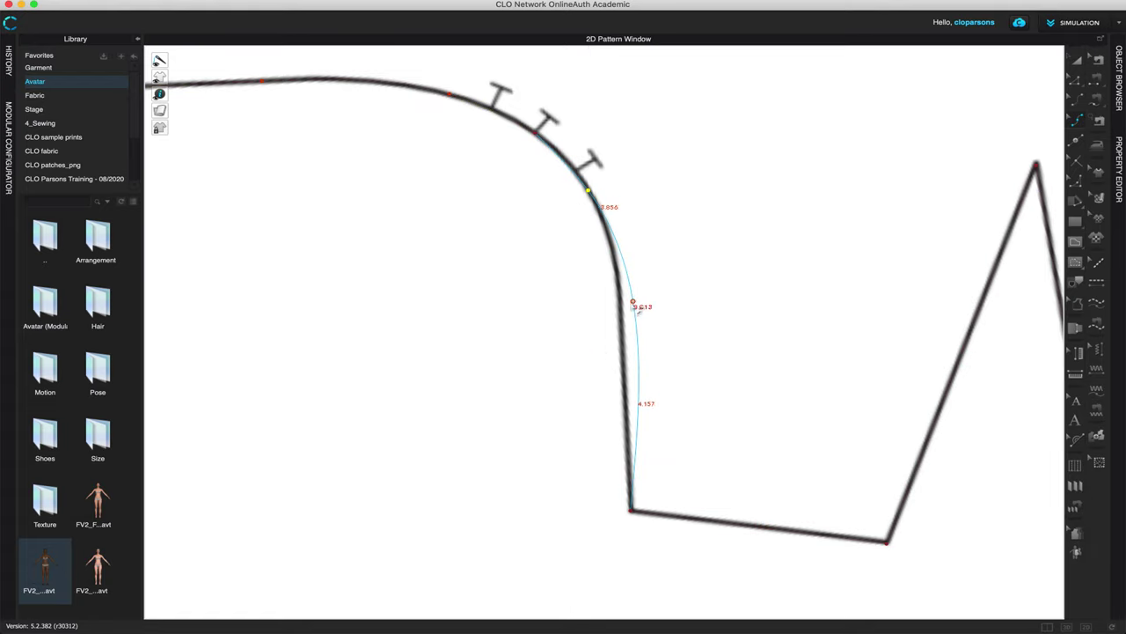
left_click_drag(620, 295, 621, 298)
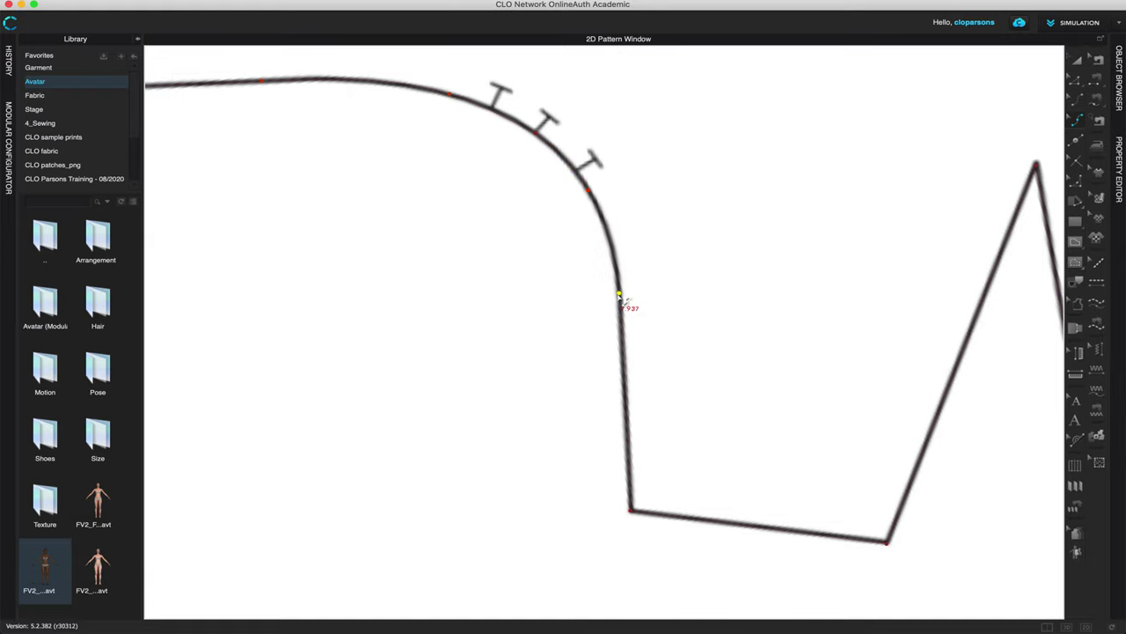
scroll(878, 293, "down", 3)
middle_click_drag(880, 292, 637, 382)
scroll(506, 284, "down", 3)
scroll(503, 271, "down", 3)
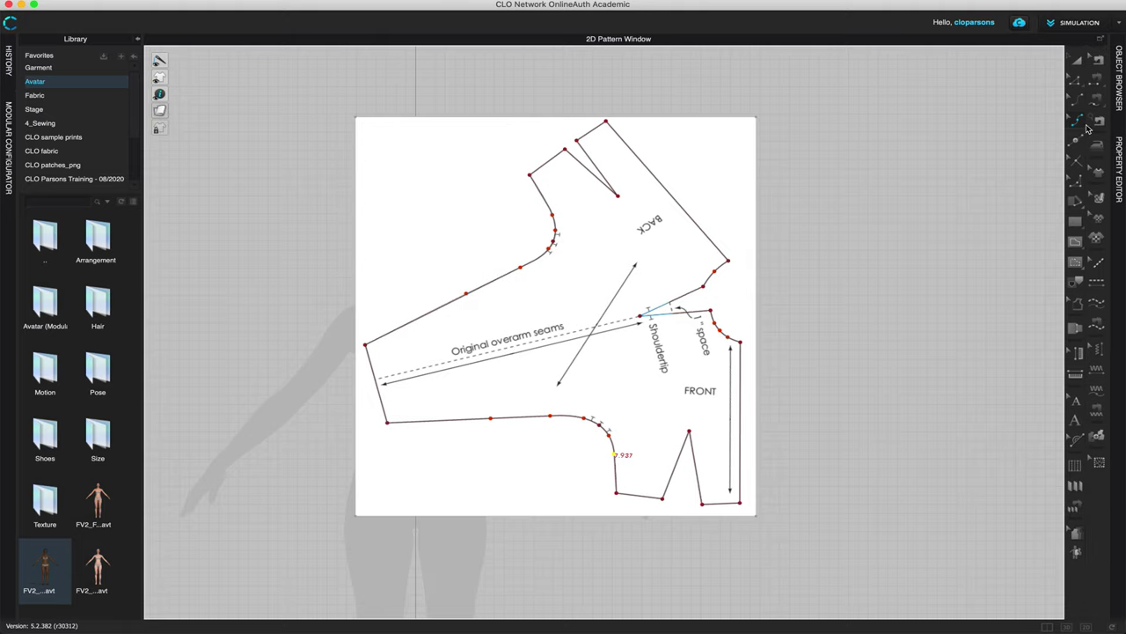
- Select the entire kimono outline with the Trace tool, trace it as a pattern, and place the new piece beside the image
left_click(1077, 59)
scroll(767, 414, "down", 2)
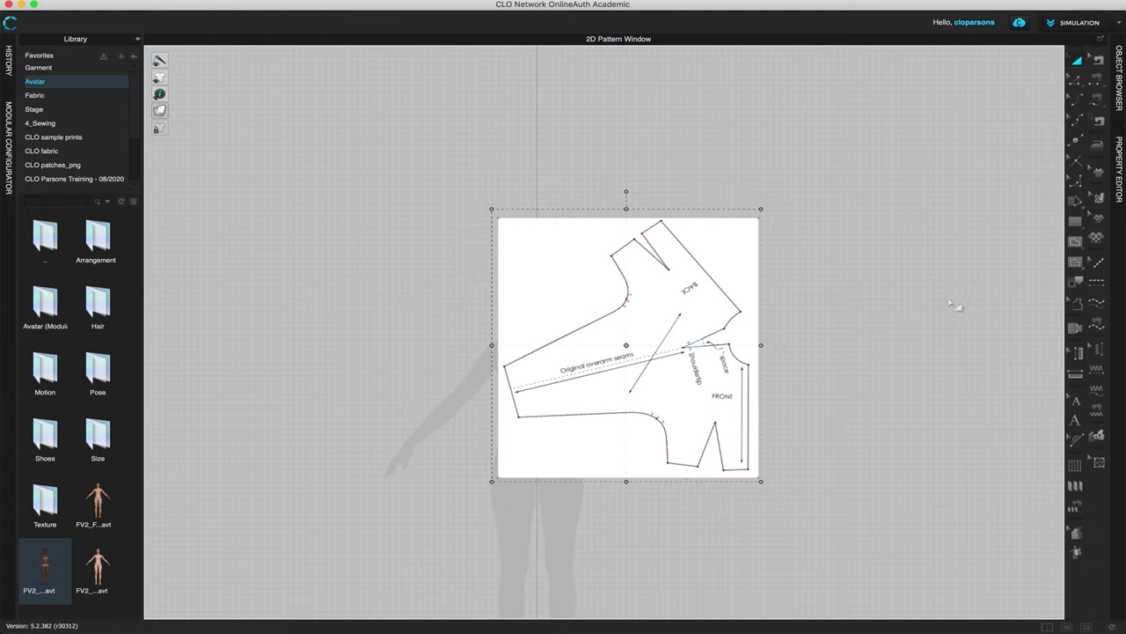
left_click(1077, 282)
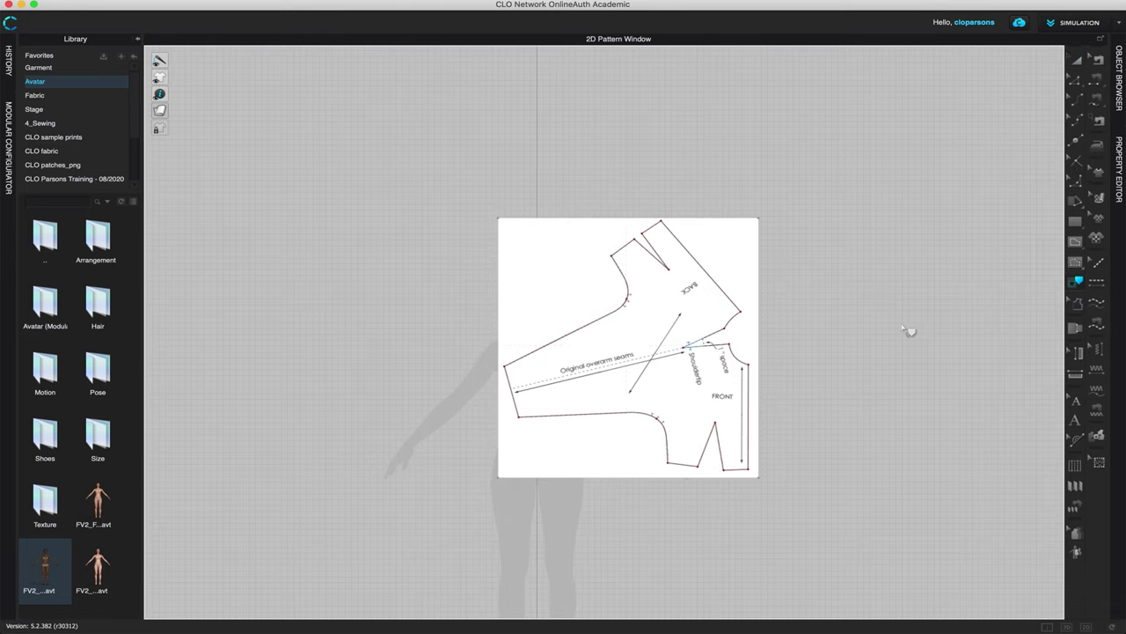
scroll(909, 331, "up", 2)
right_click_drag(865, 338, 875, 293)
mouse_move(378, 137)
left_mouse_down()
mouse_move(381, 154)
mouse_move(694, 470)
mouse_move(748, 499)
left_mouse_up()
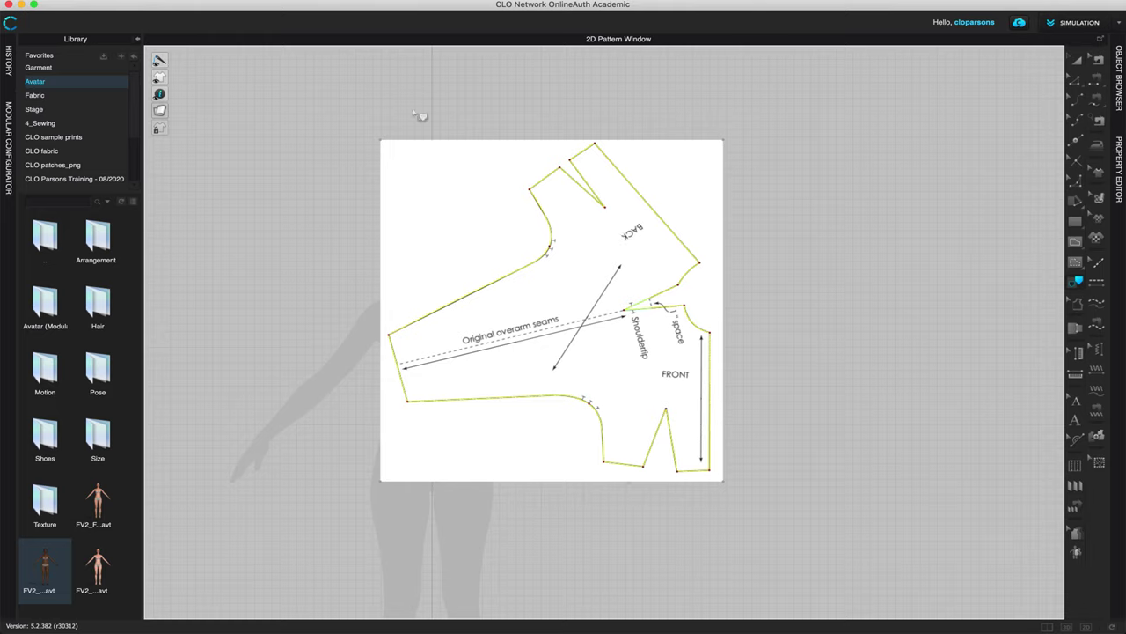
left_click(841, 128)
left_click(368, 117)
left_click_drag(368, 117, 779, 495)
right_click(694, 255)
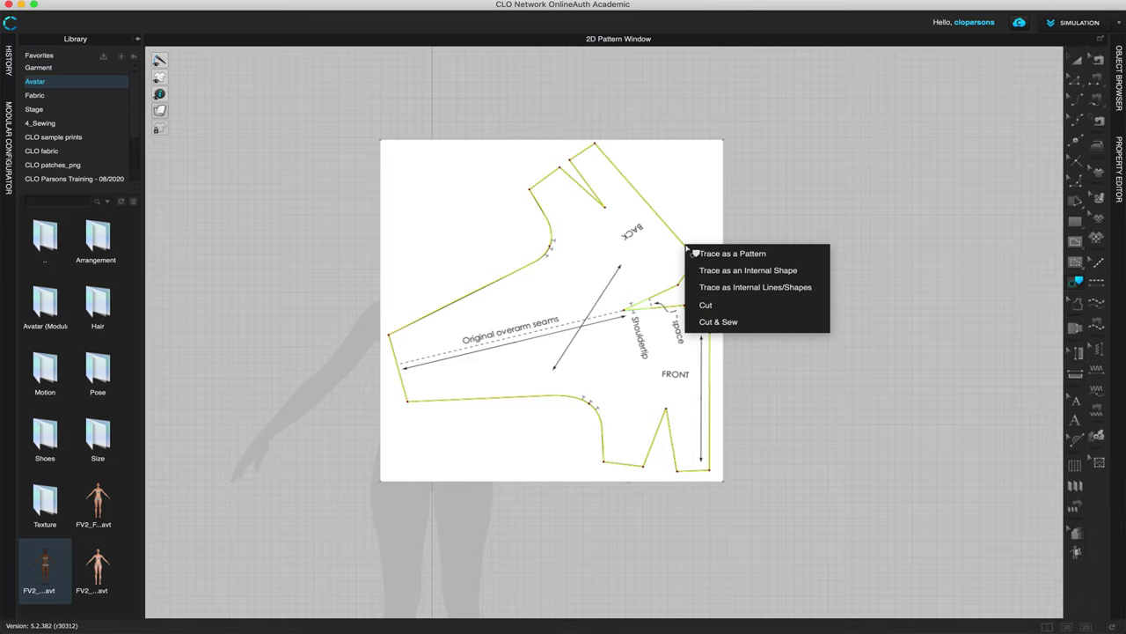
left_click(737, 255)
mouse_move(556, 315)
left_mouse_down()
mouse_move(796, 272)
mouse_move(936, 272)
mouse_move(819, 282)
mouse_move(591, 274)
mouse_move(613, 305)
left_mouse_up()
scroll(873, 270, "down", 5)
scroll(636, 276, "up", 3)
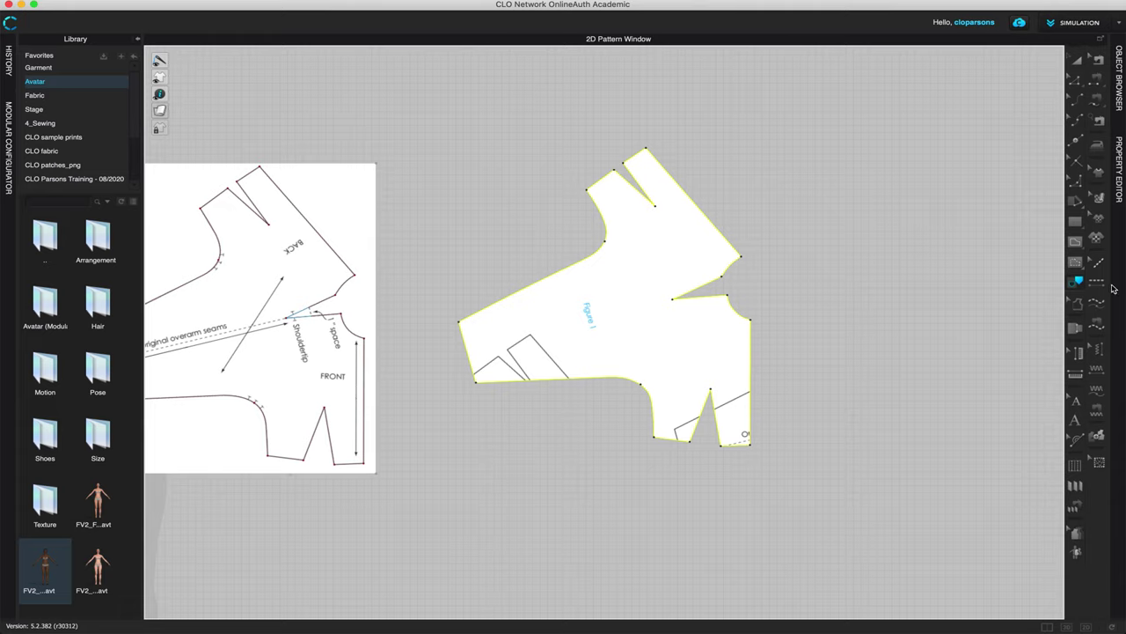
- Move the texture on the traced kimono piece with Edit Texture until the book image lines up with the pattern outline
left_click(1100, 199)
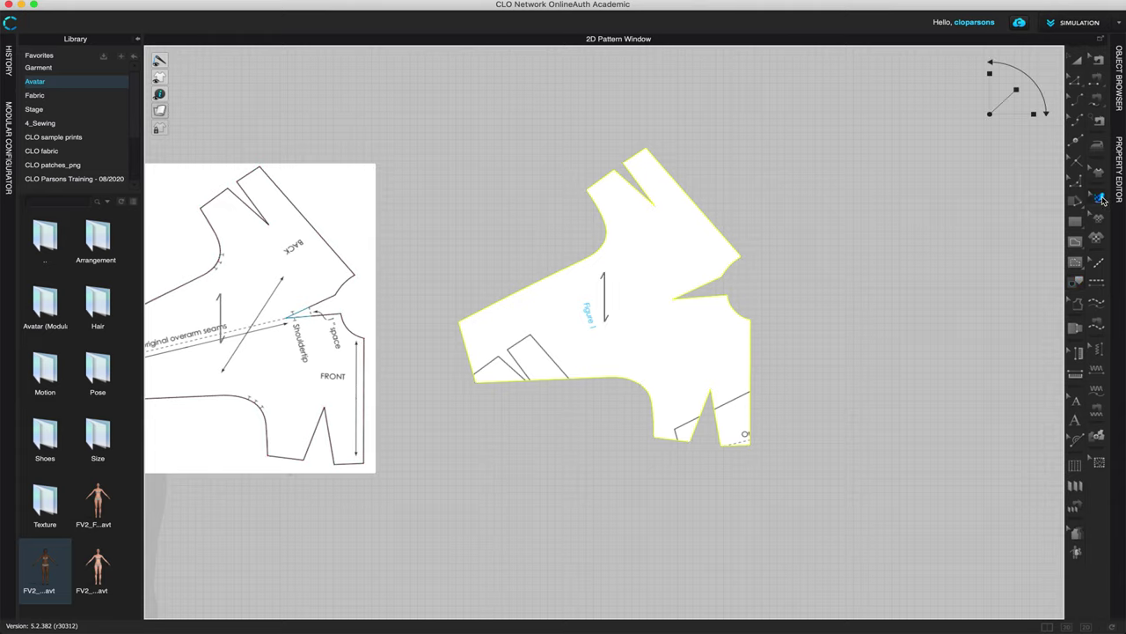
left_click_drag(666, 354, 470, 246)
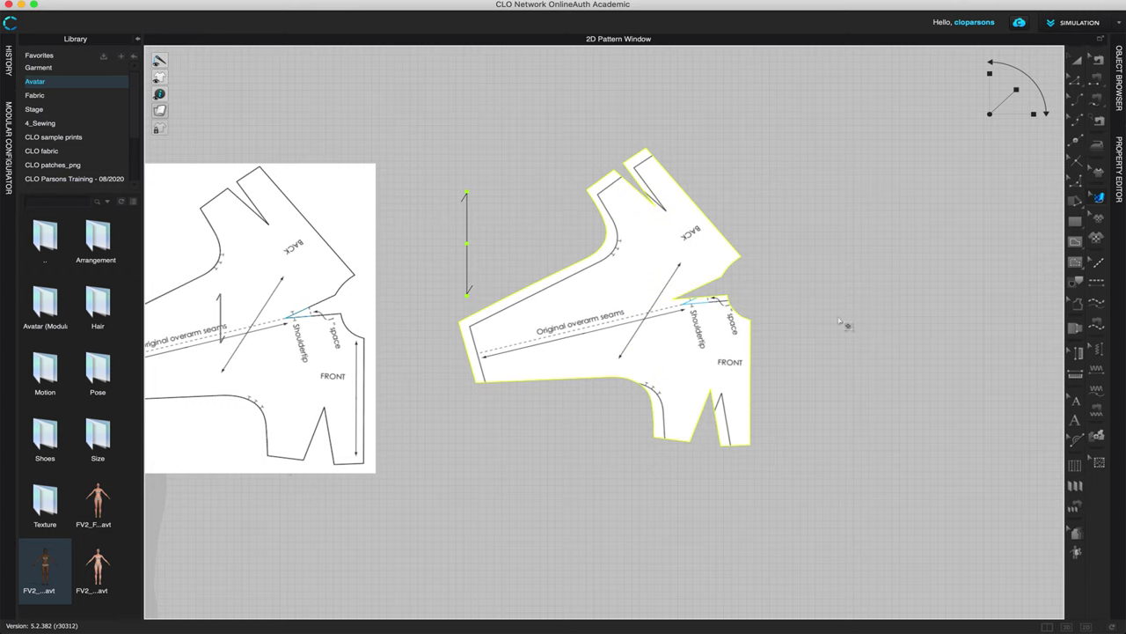
scroll(841, 322, "up", 3)
scroll(836, 321, "down", 1)
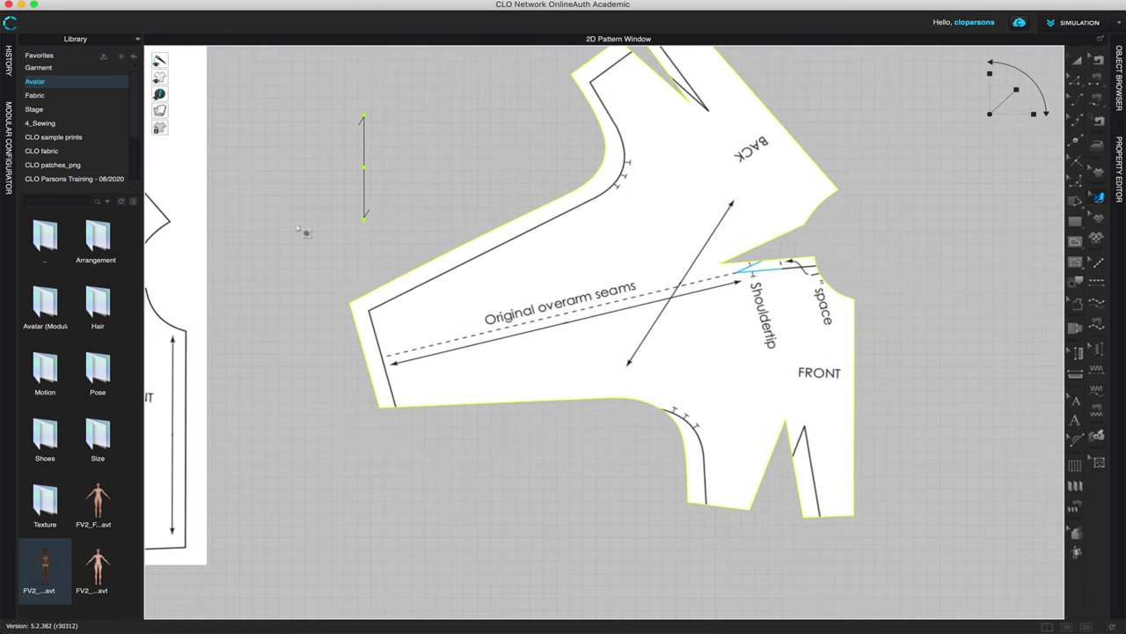
scroll(553, 330, "down", 2)
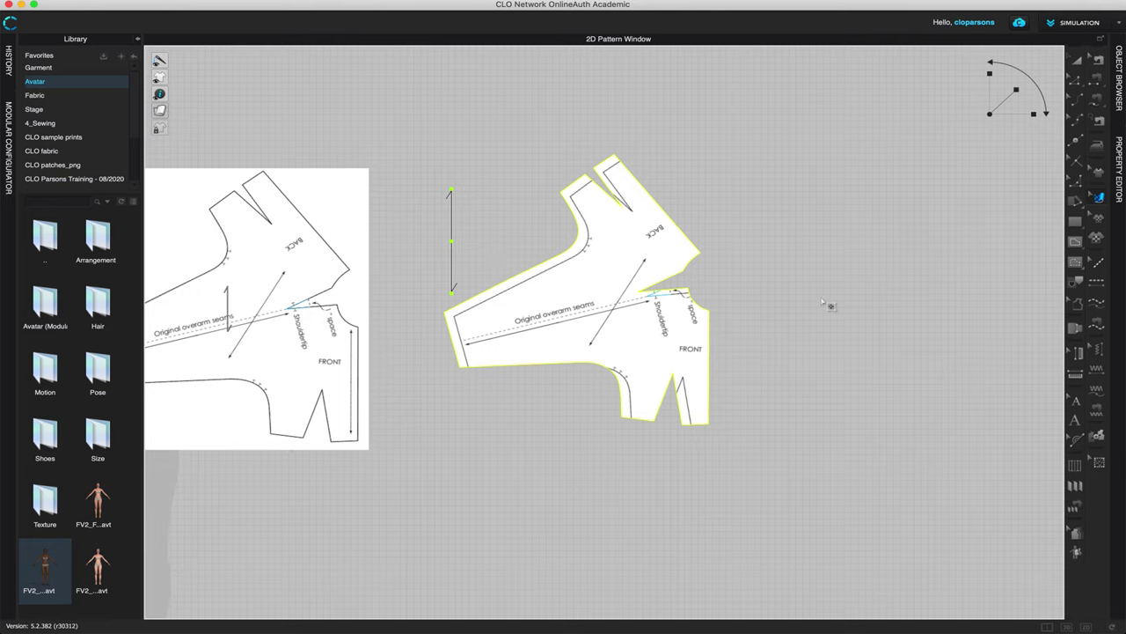
scroll(830, 308, "up", 2)
right_click_drag(731, 271, 917, 261)
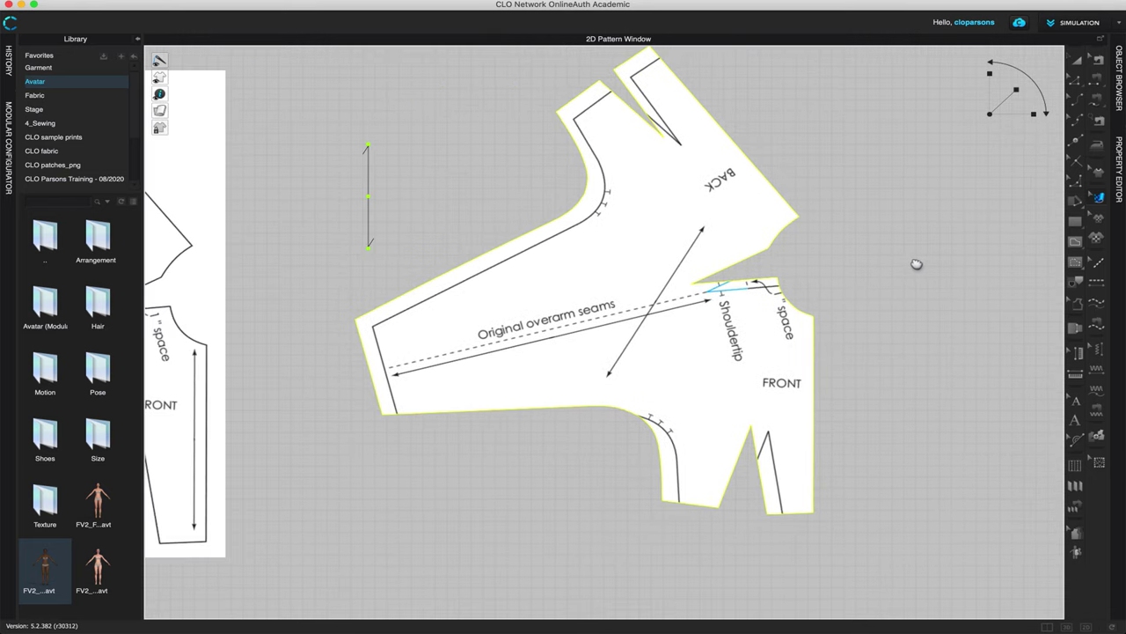
left_click(652, 209)
left_click_drag(649, 207, 694, 221)
- Draw an internal line along the dashed original overarm seam from the sleeve end to the shouldertip point
scroll(795, 226, "up", 5)
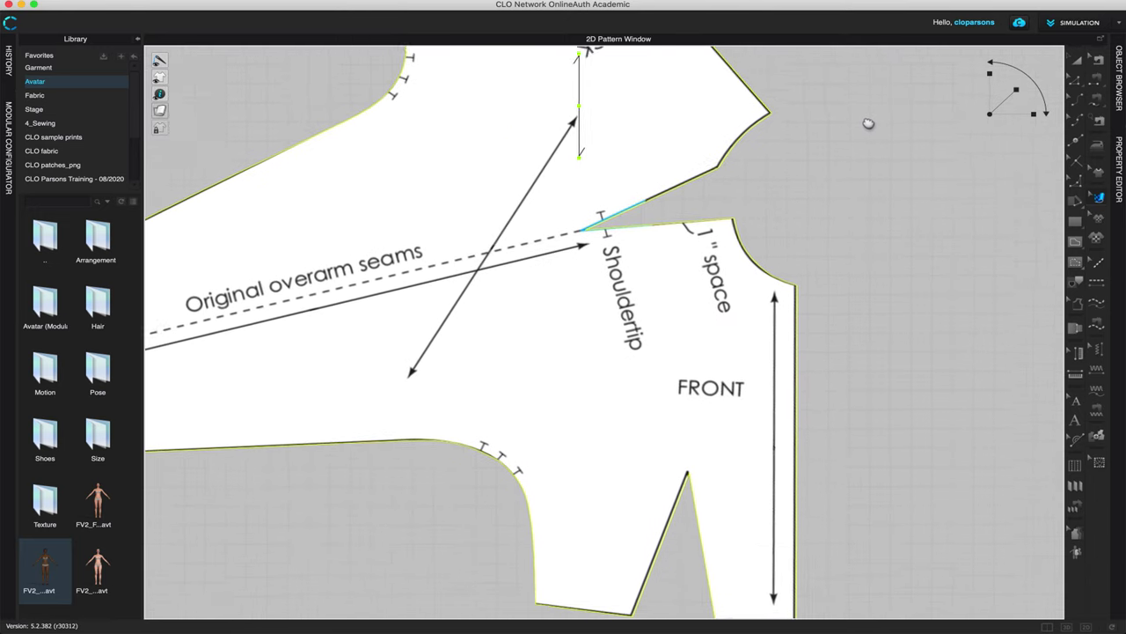
right_click_drag(886, 184, 988, 171)
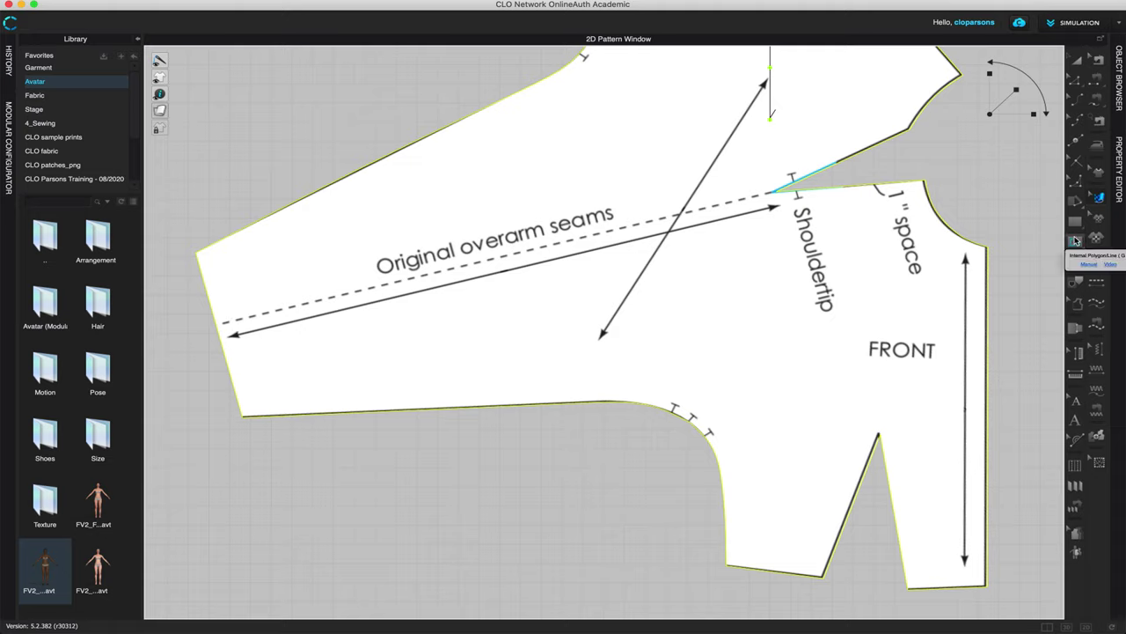
left_click(1075, 240)
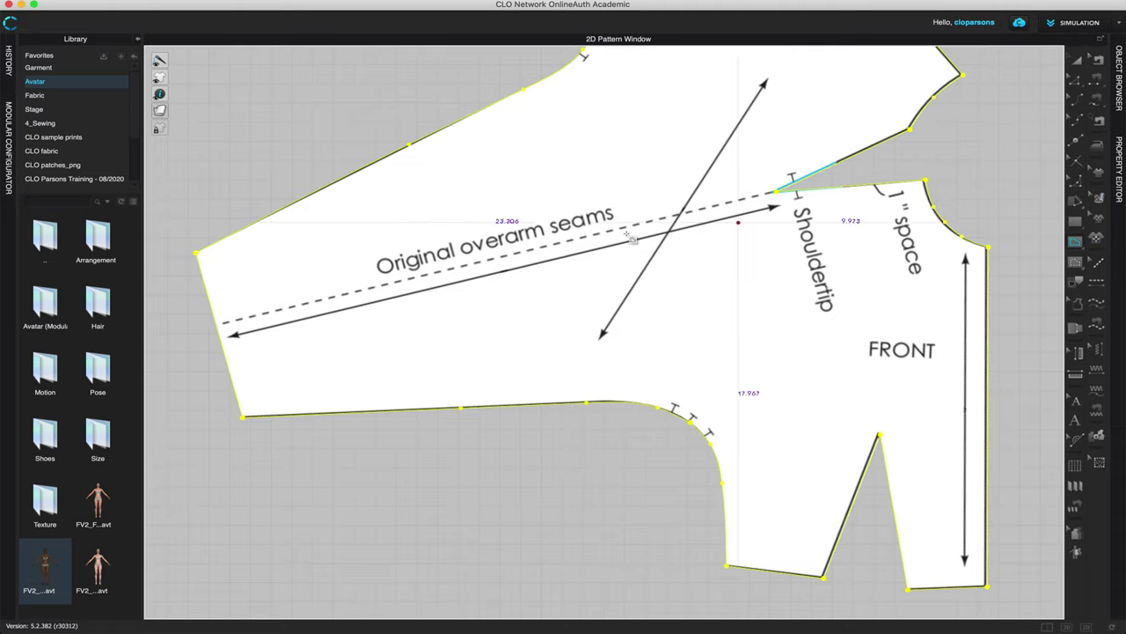
left_click(216, 327)
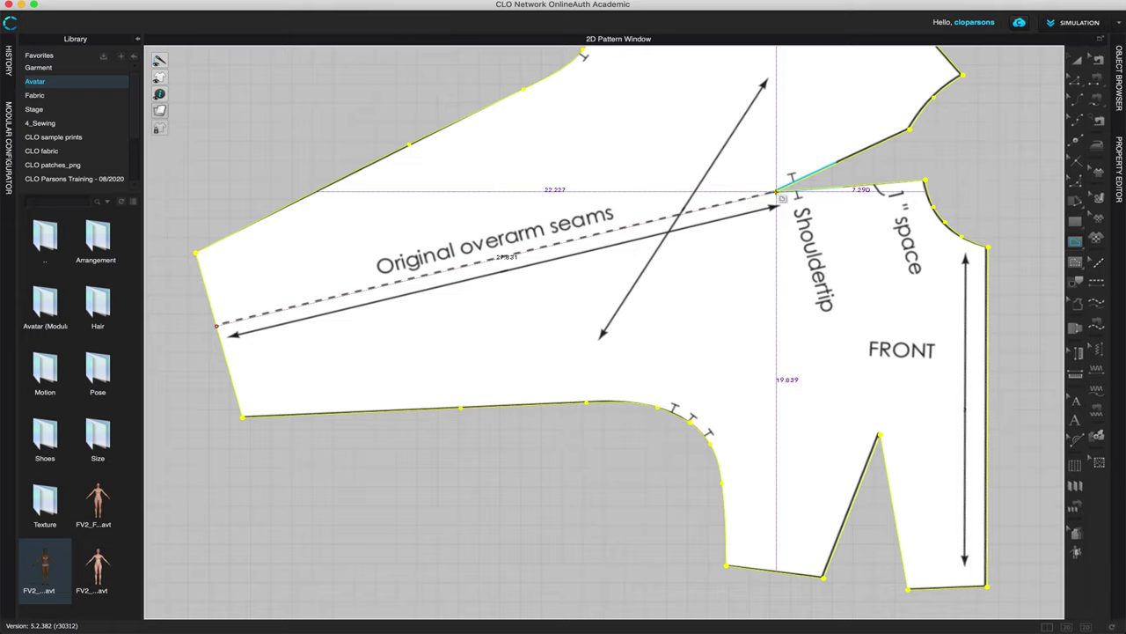
double_click(776, 193)
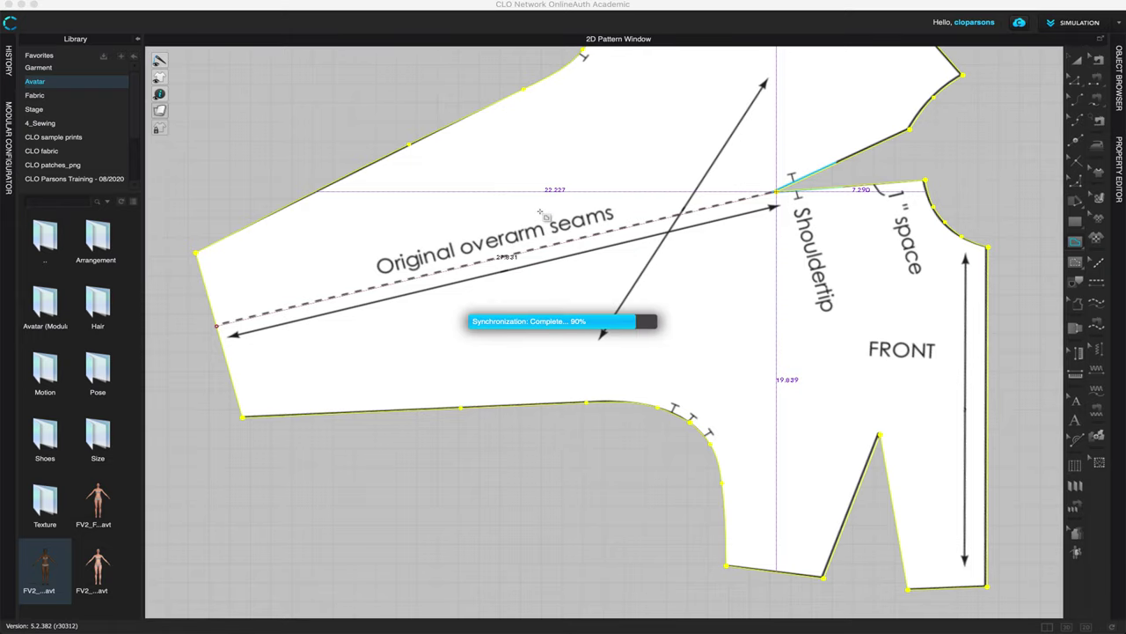
- Place a pattern symbol along the internal overarm line and review its line types, keeping the first type
left_click(1078, 440)
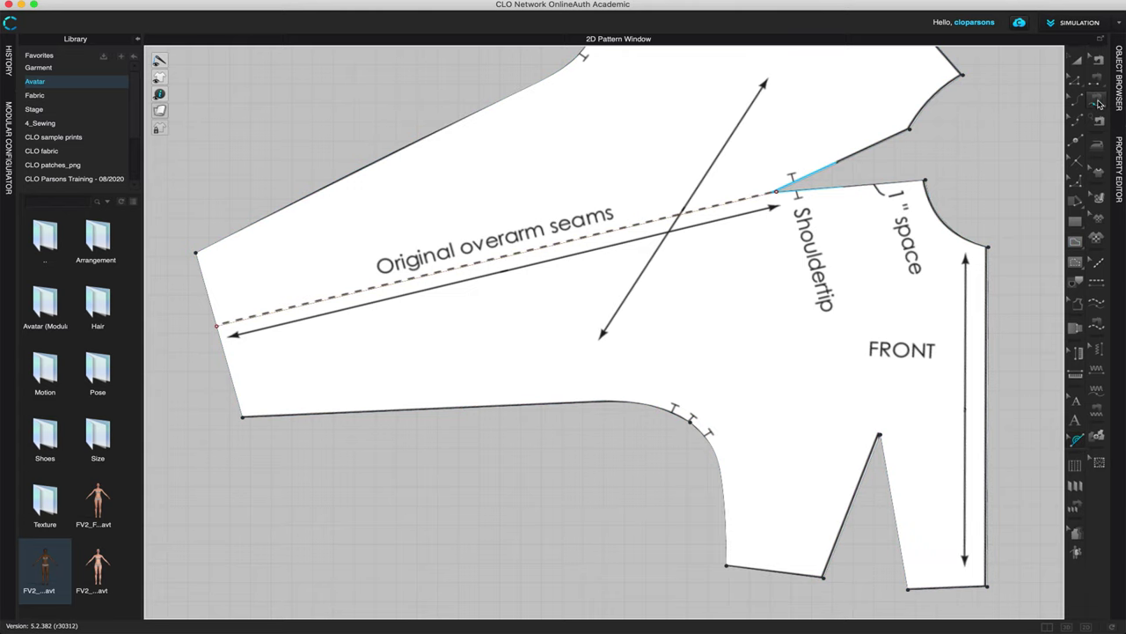
left_click(1120, 159)
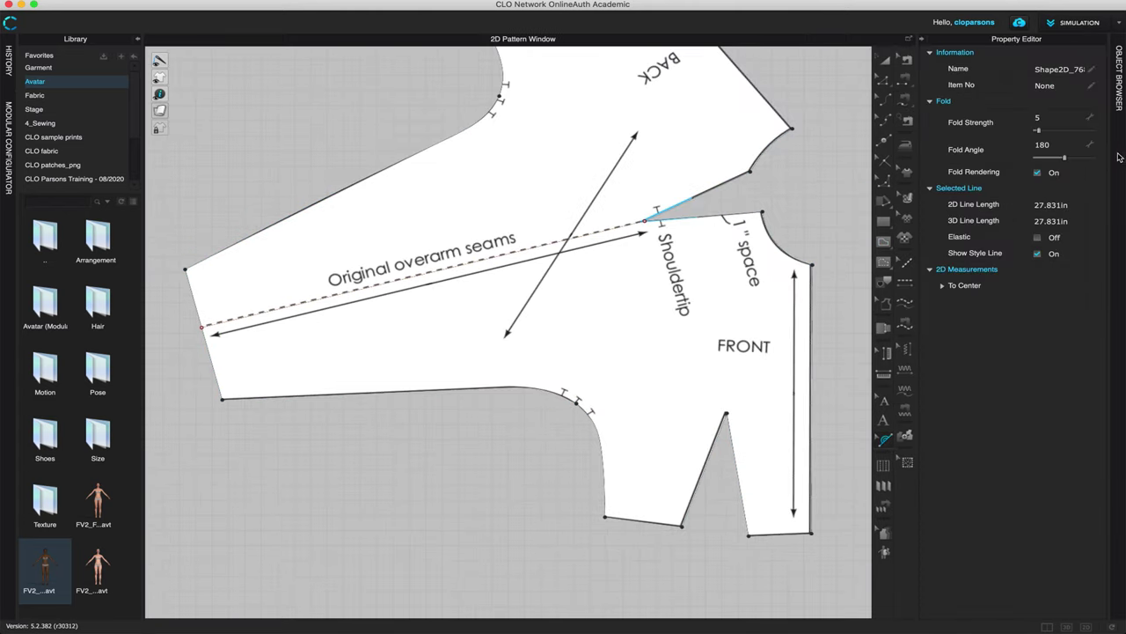
left_click(883, 77)
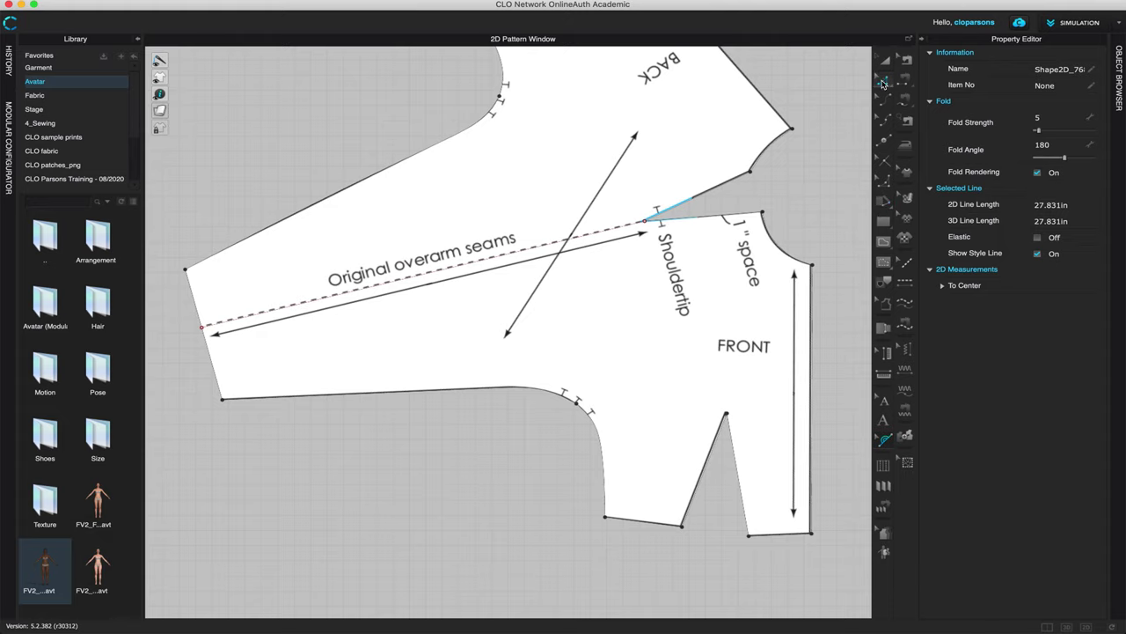
left_click(484, 259)
left_click(884, 439)
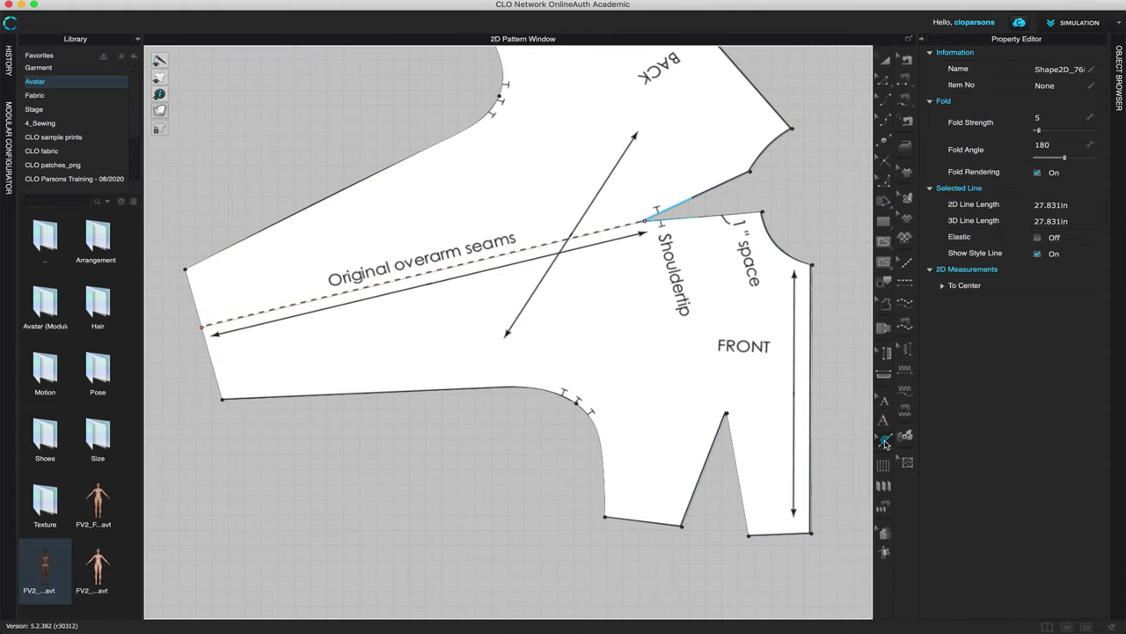
left_click(523, 250)
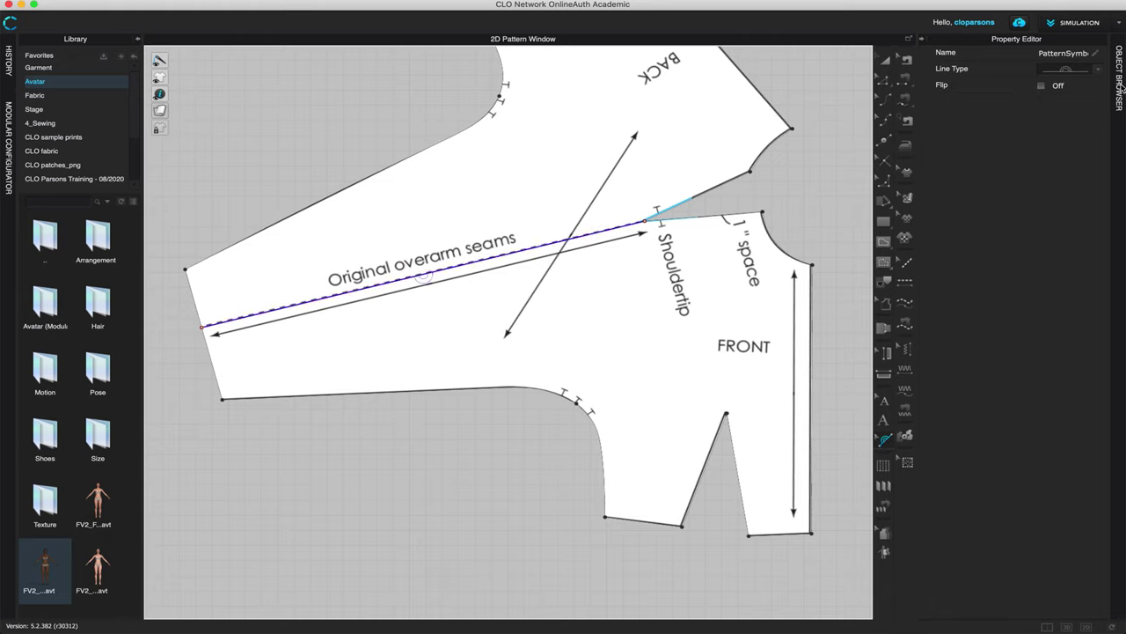
left_click(1098, 71)
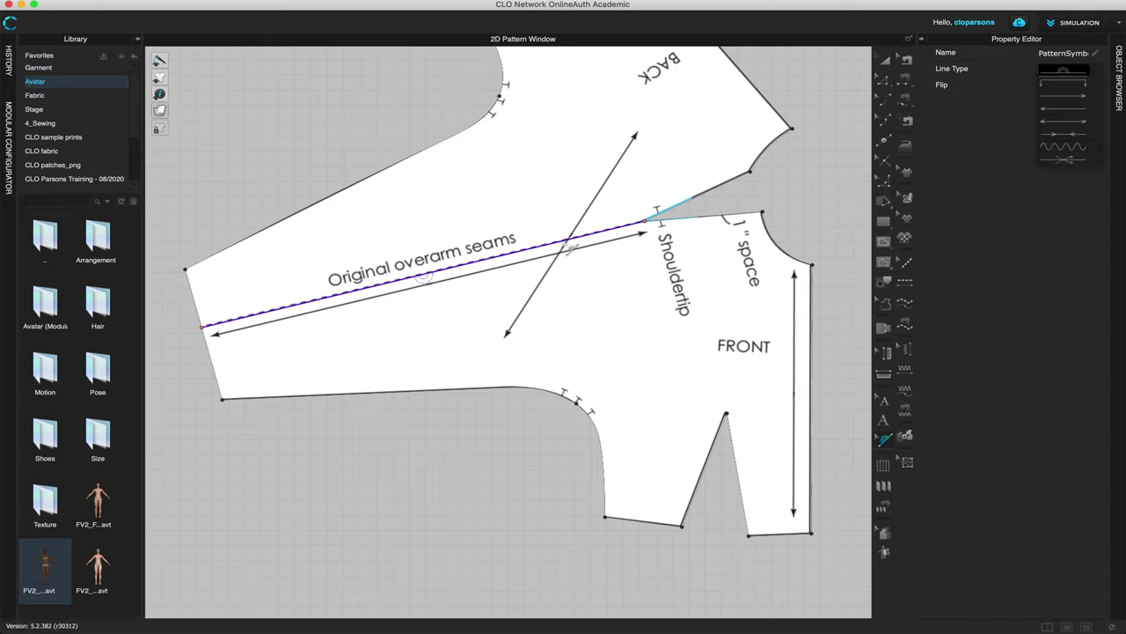
left_click(1068, 73)
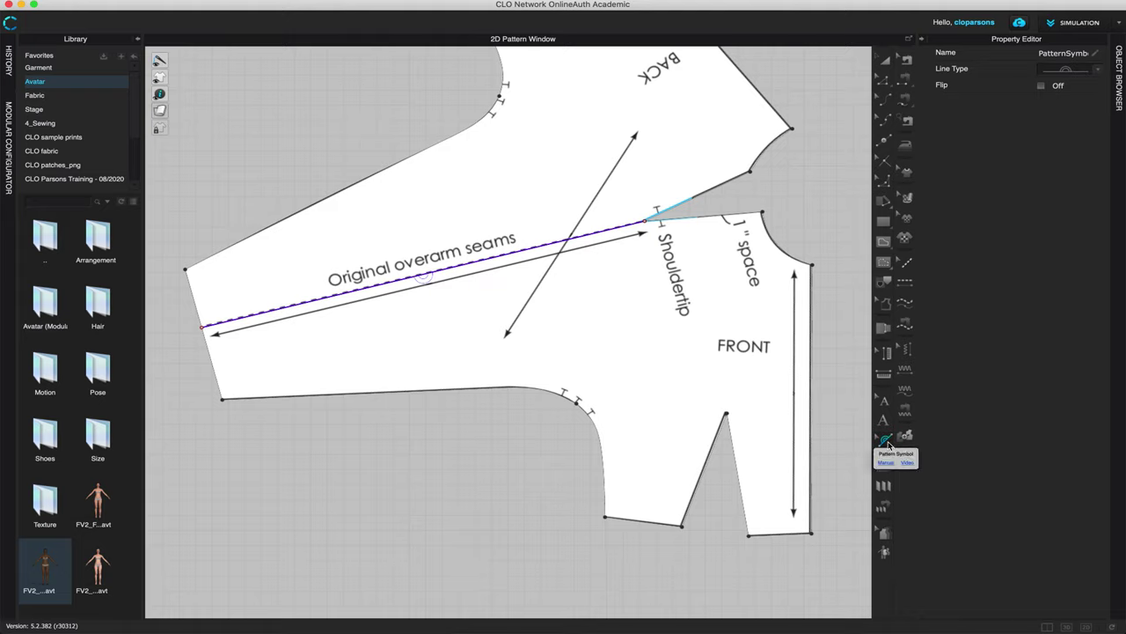
- Delete the pattern symbol from the internal overarm line
right_click(426, 276)
left_click(459, 291)
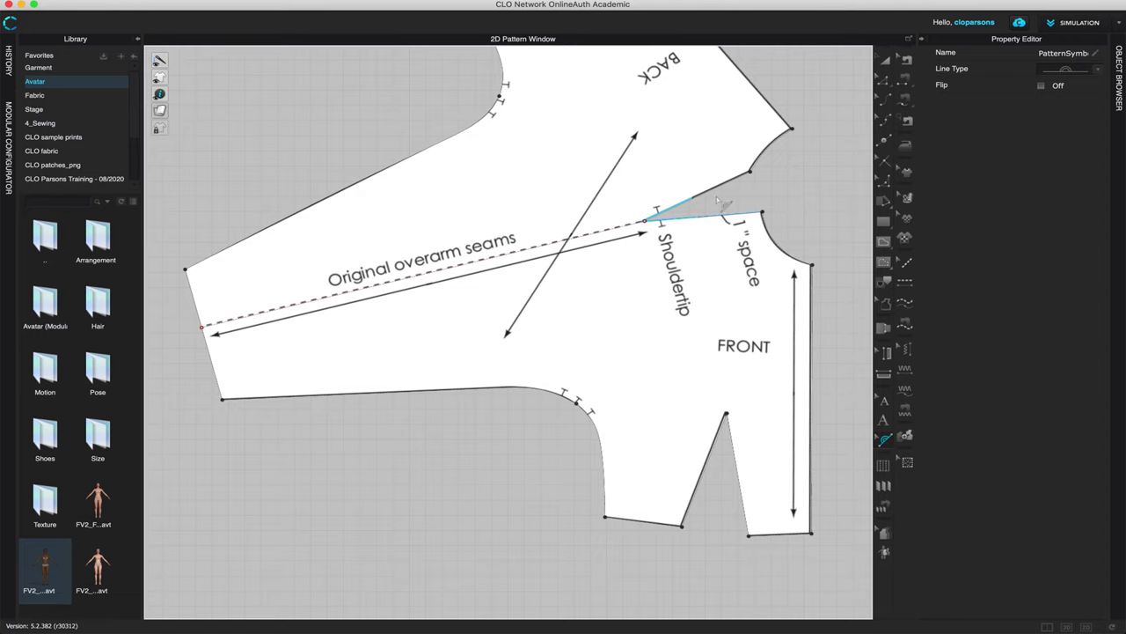
left_click(923, 41)
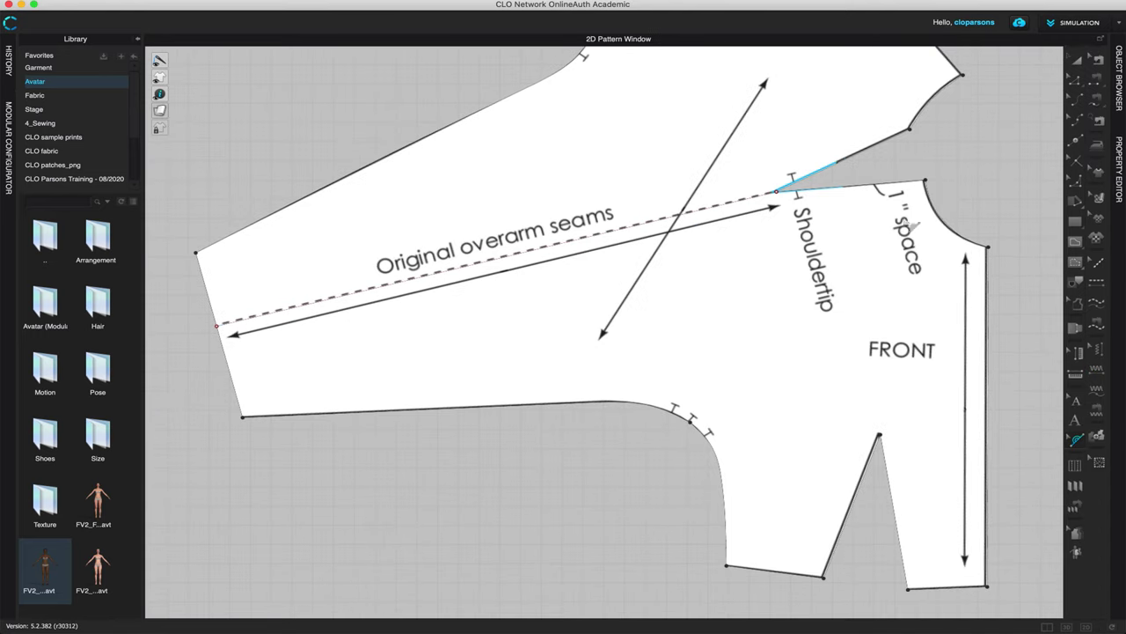
- Cut the kimono along the internal overarm line into separate front and back pieces
left_click(1076, 80)
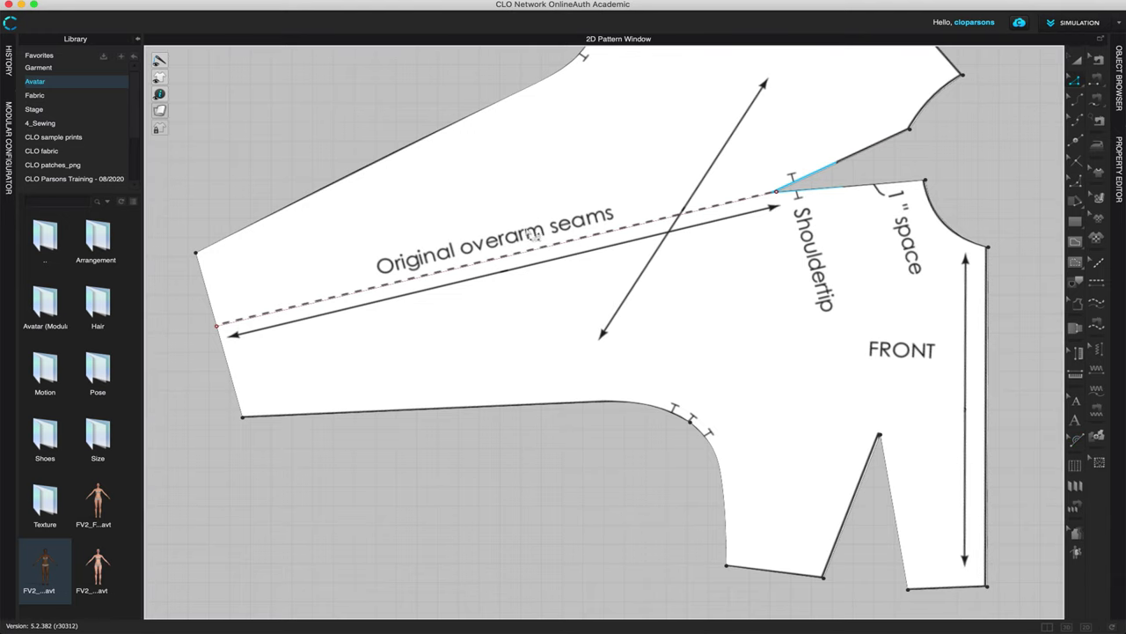
right_click(455, 267)
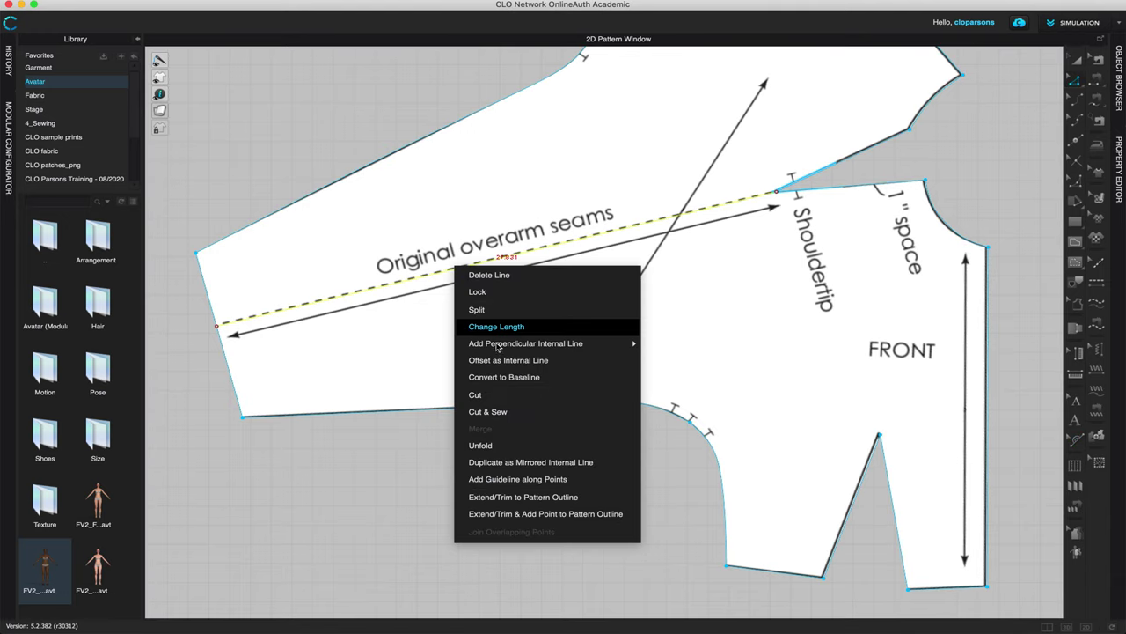
left_click(493, 396)
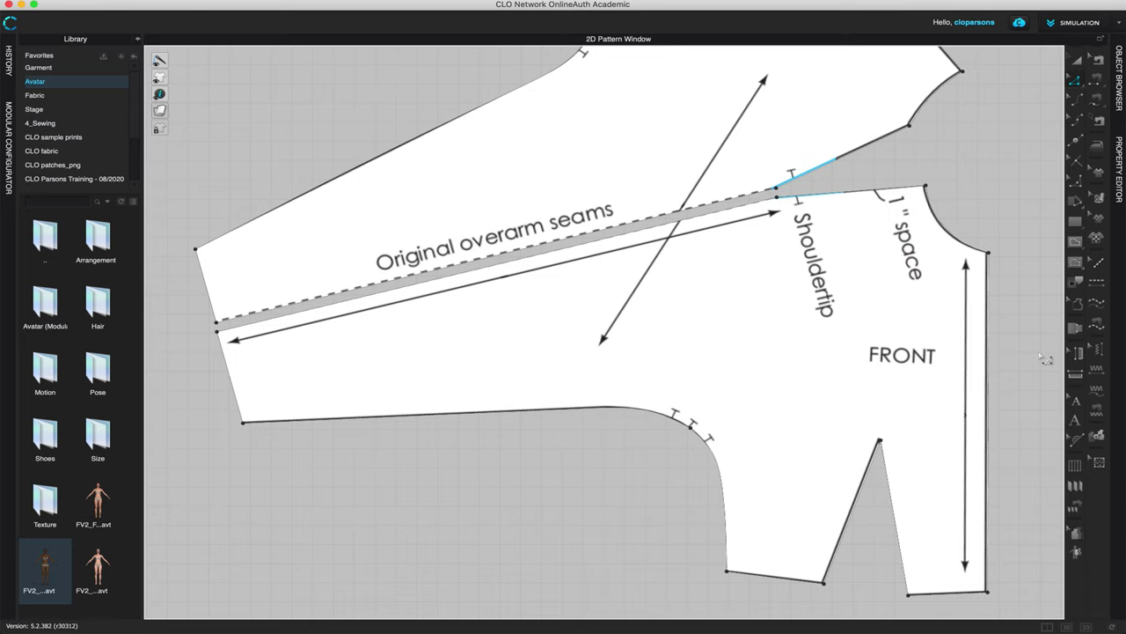
- Add the annotation FRONT below the image's FRONT label on the front piece and shift it toward the center front
scroll(1047, 363, "down", 4)
scroll(1052, 317, "up", 2)
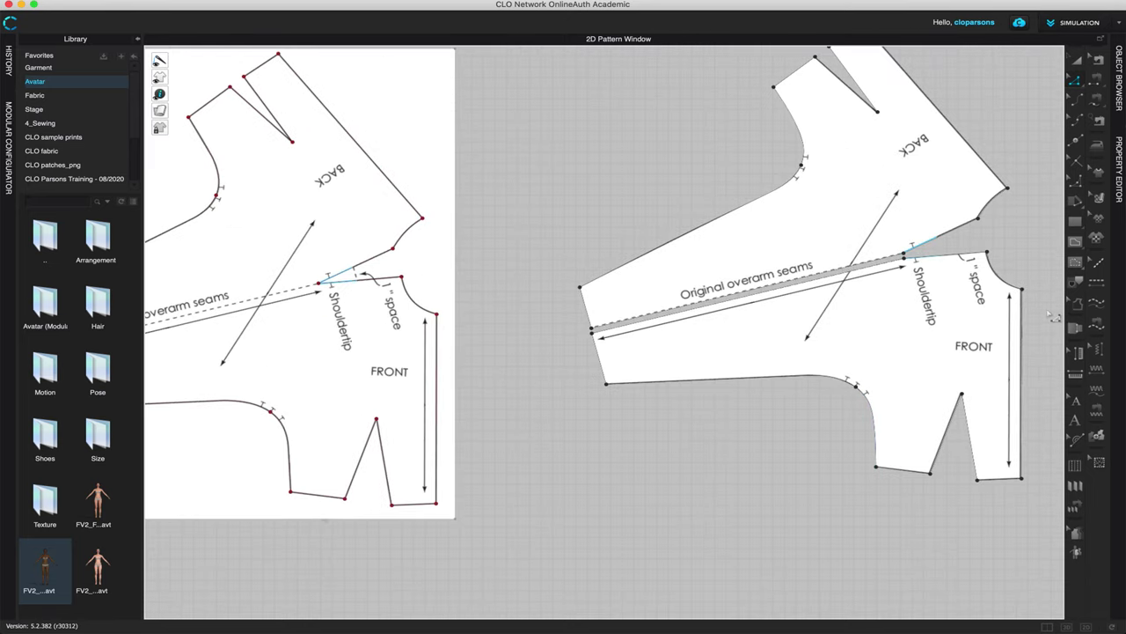
scroll(939, 272, "up", 2)
right_click_drag(940, 272, 766, 316)
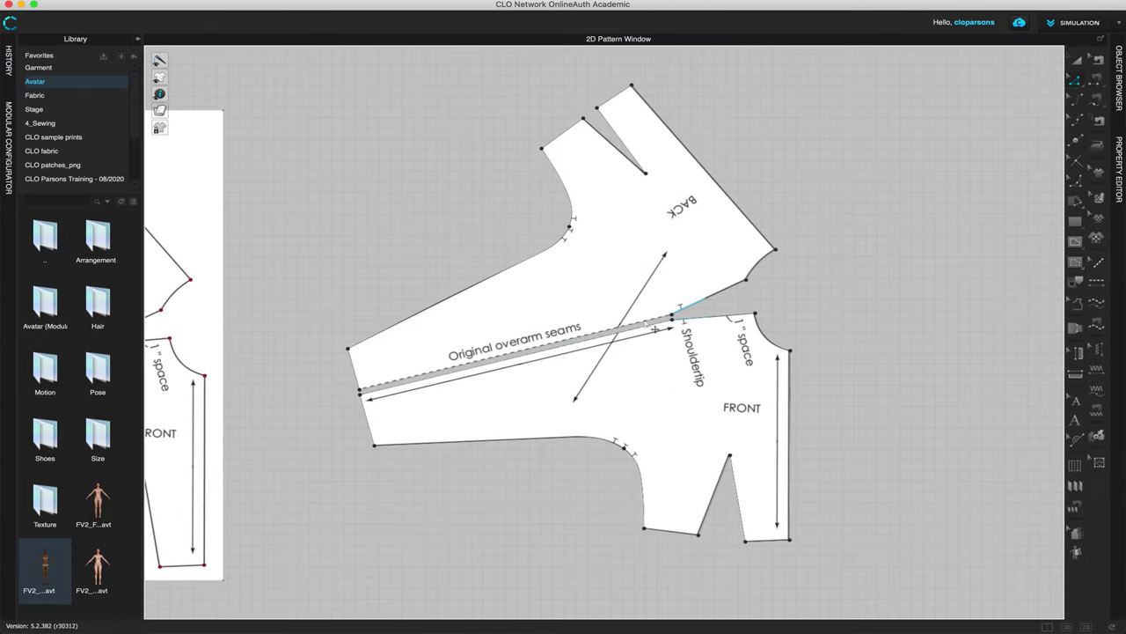
left_click(547, 345)
scroll(960, 432, "up", 3)
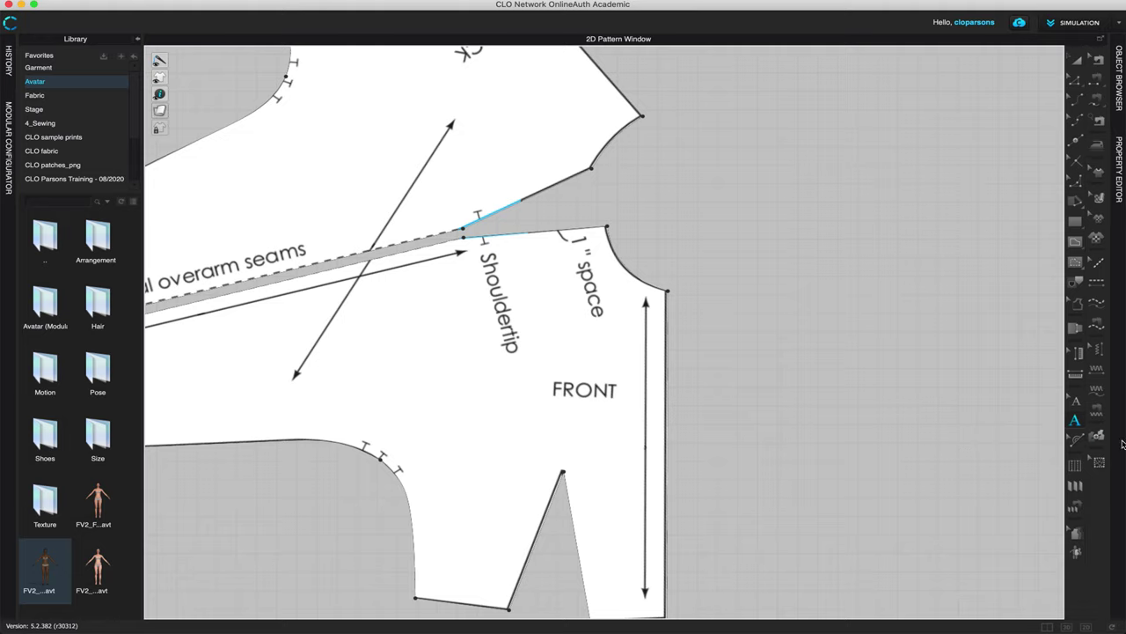
left_click(1076, 424)
scroll(687, 420, "up", 3)
left_click(533, 410)
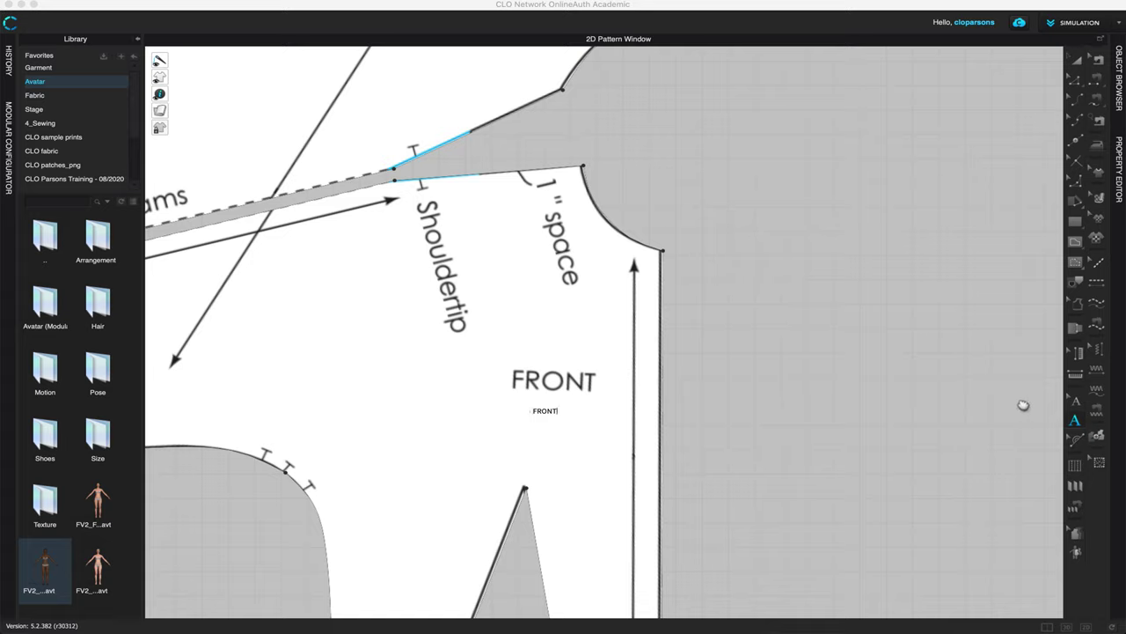
left_click(553, 415)
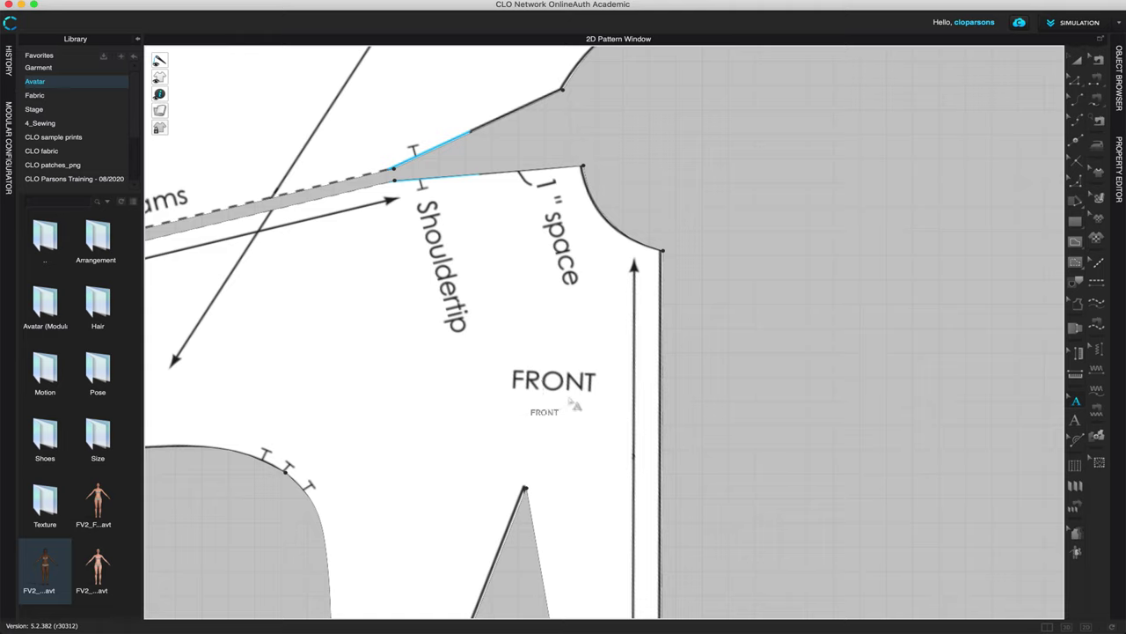
left_click_drag(532, 379, 602, 415)
- Add the annotation BACK beside the image's BACK label on the back piece
scroll(749, 311, "up", 5)
scroll(749, 311, "left", 5)
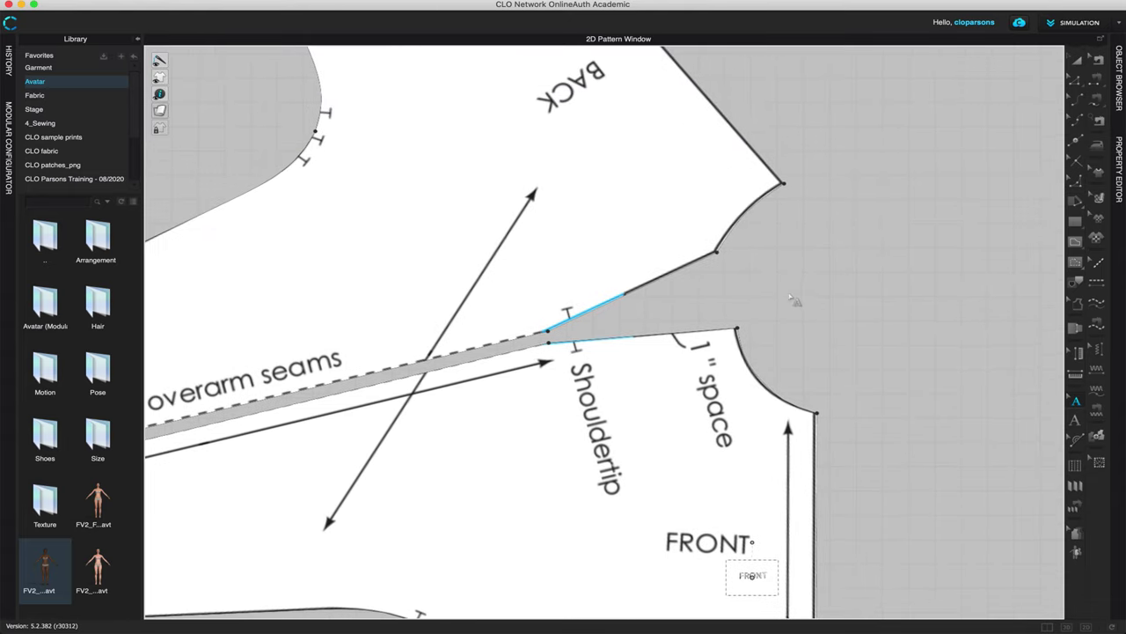
scroll(795, 302, "down", 5)
left_click(1075, 421)
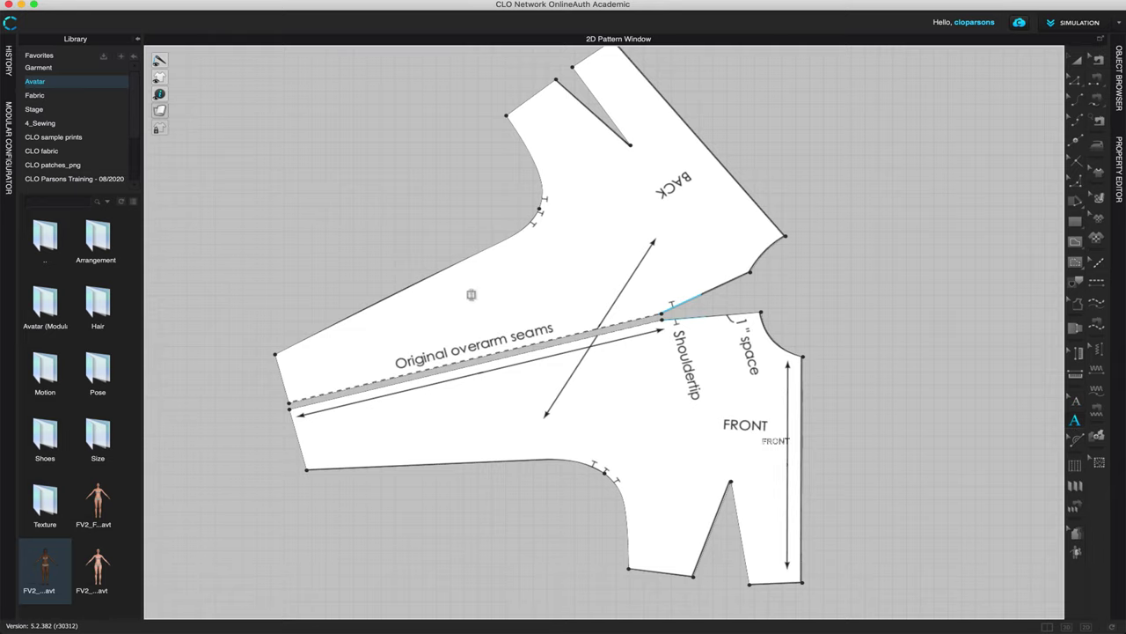
right_click(352, 296)
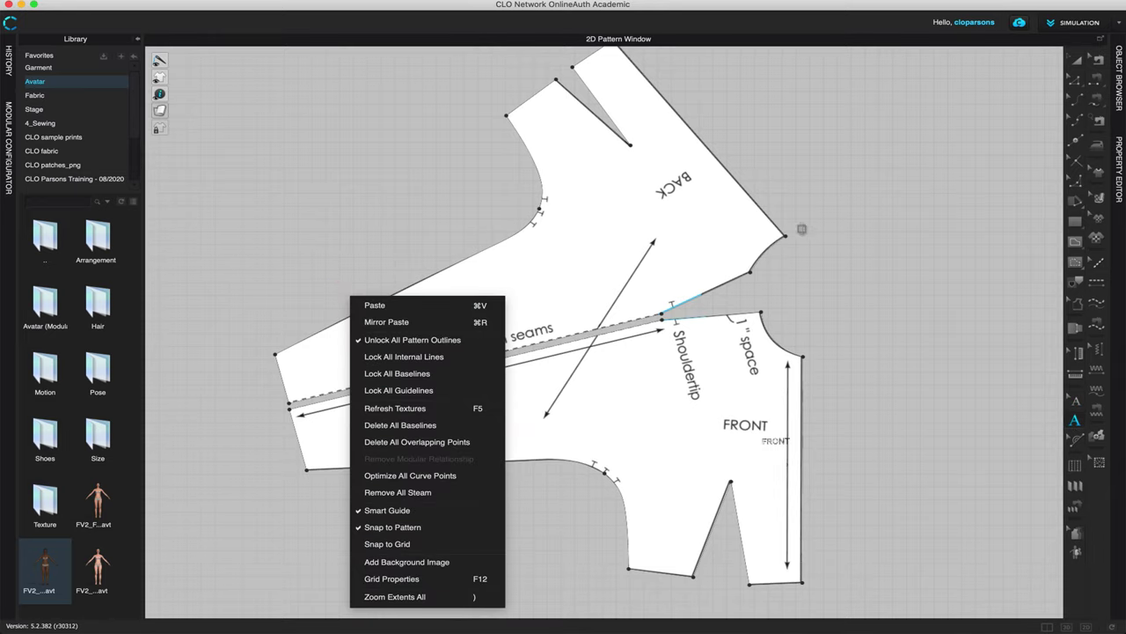
key("Escape")
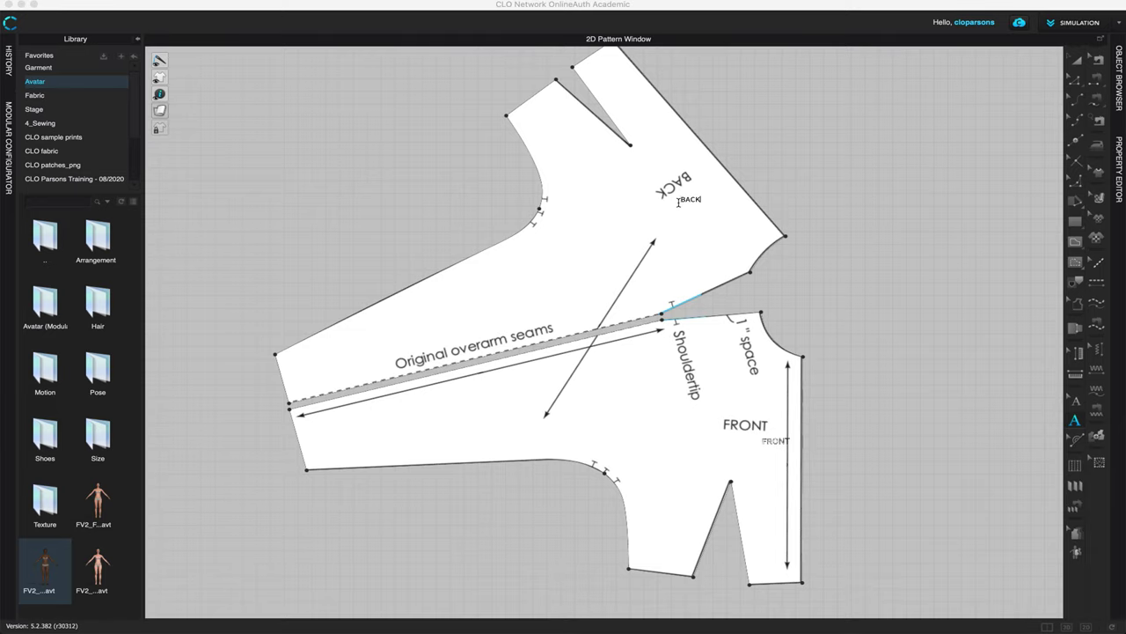
- Move the BACK annotation beside the image's BACK label and rotate it to match that lettering's angle
left_click(1075, 403)
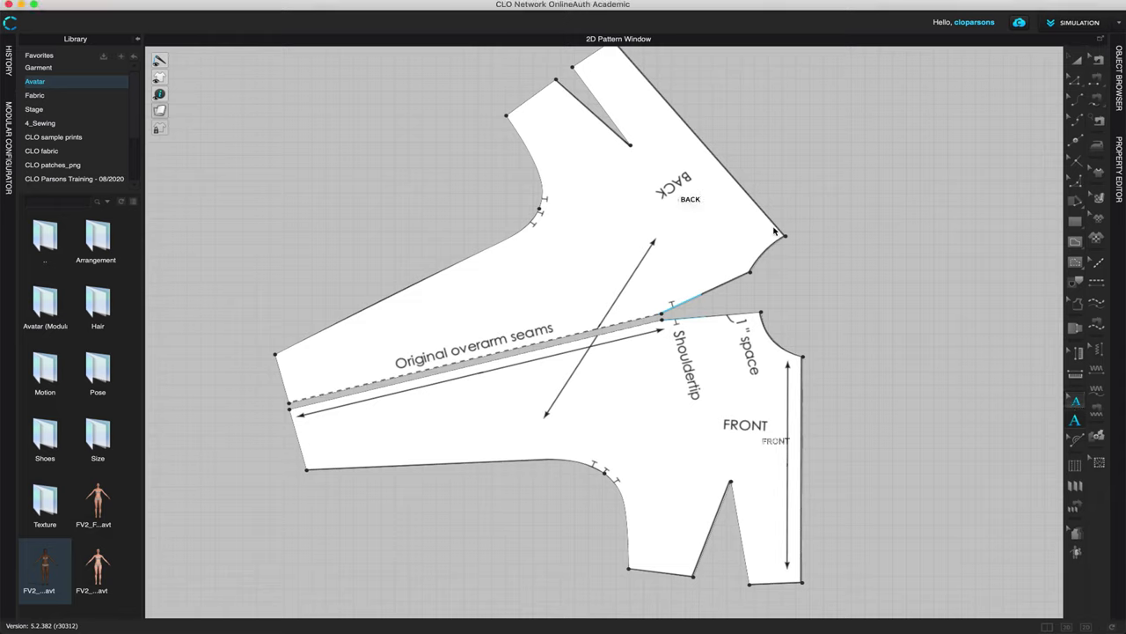
mouse_move(697, 211)
left_mouse_down()
mouse_move(727, 207)
mouse_move(727, 197)
mouse_move(716, 202)
left_mouse_up()
left_click_drag(708, 162, 737, 231)
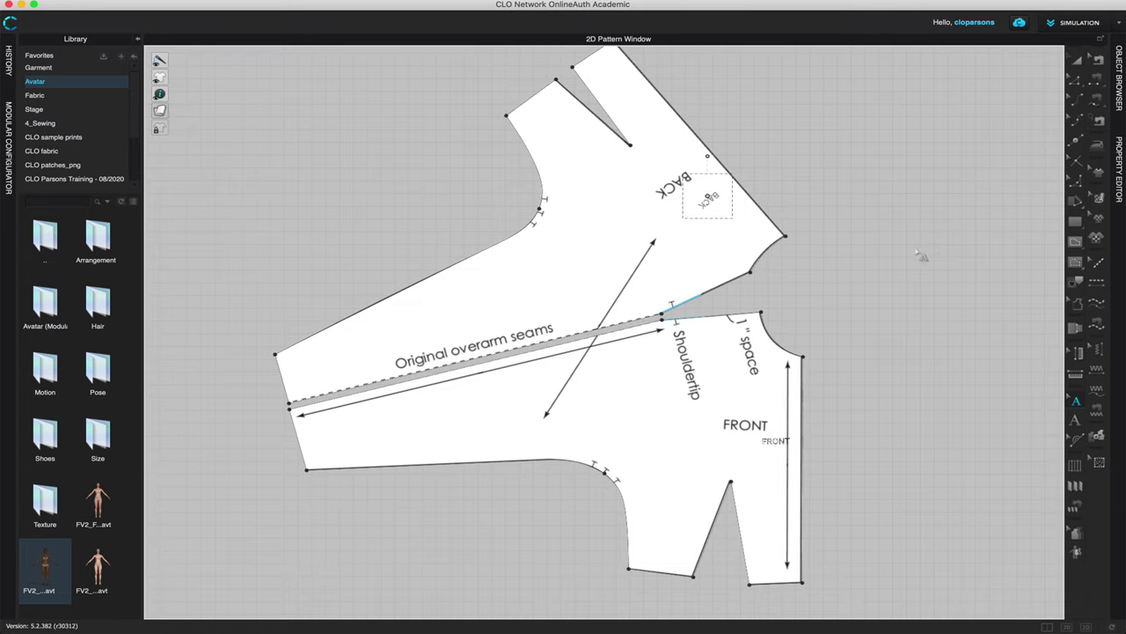
- Add three notches along the front piece's underarm curve at the notch marks in the book image
scroll(951, 257, "down", 5)
scroll(953, 241, "right", 5)
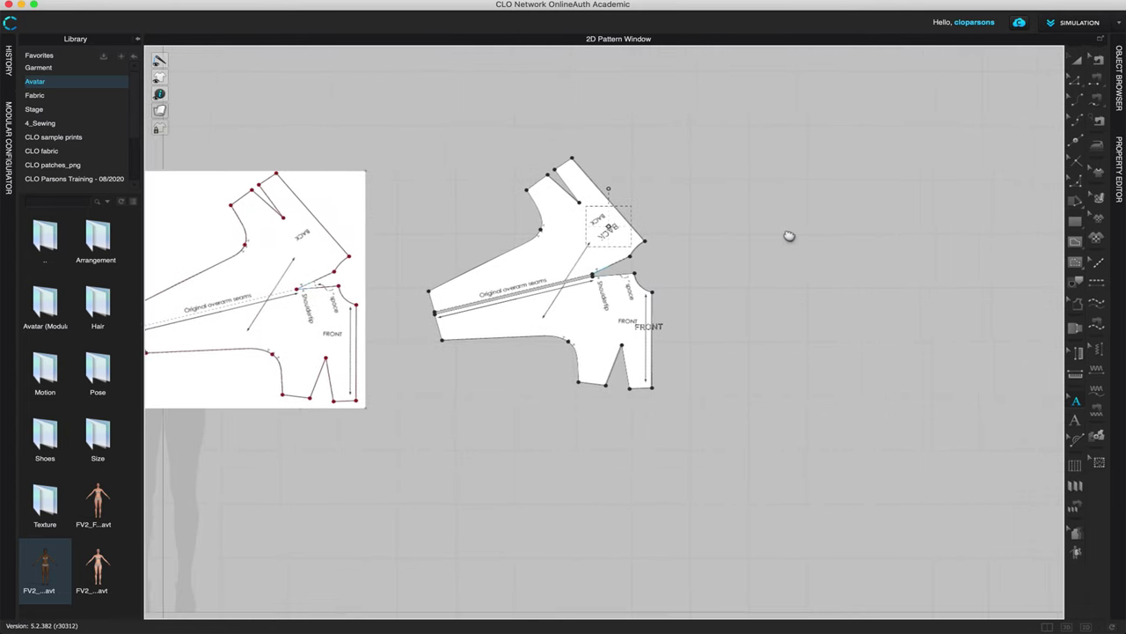
scroll(845, 247, "left", 2)
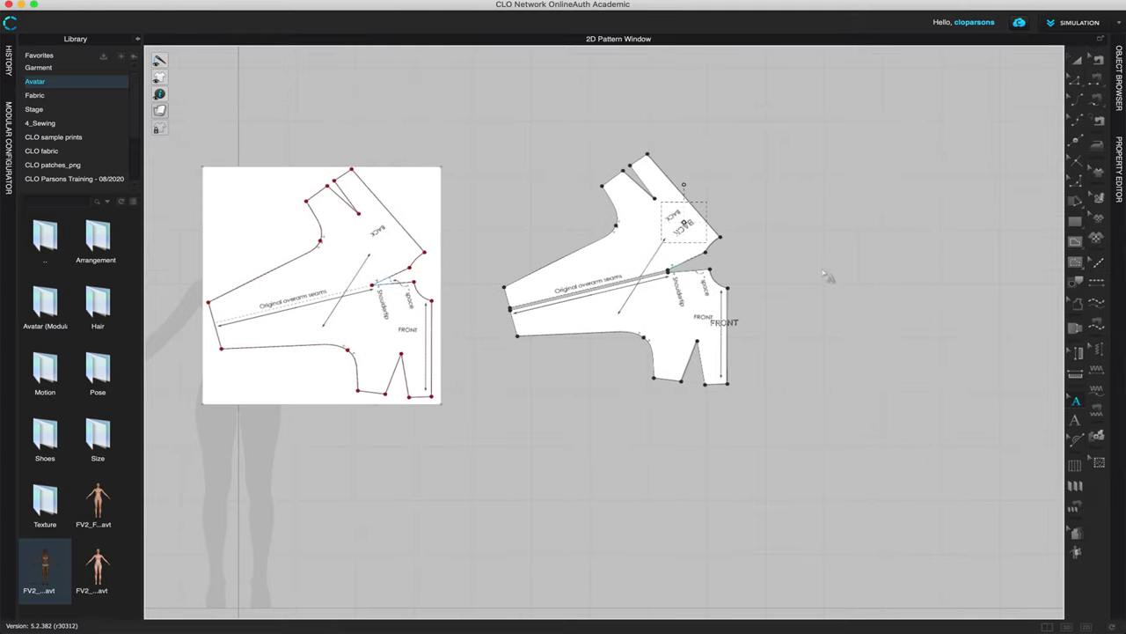
scroll(809, 284, "up", 6)
scroll(810, 284, "up", 5)
scroll(621, 325, "left", 4)
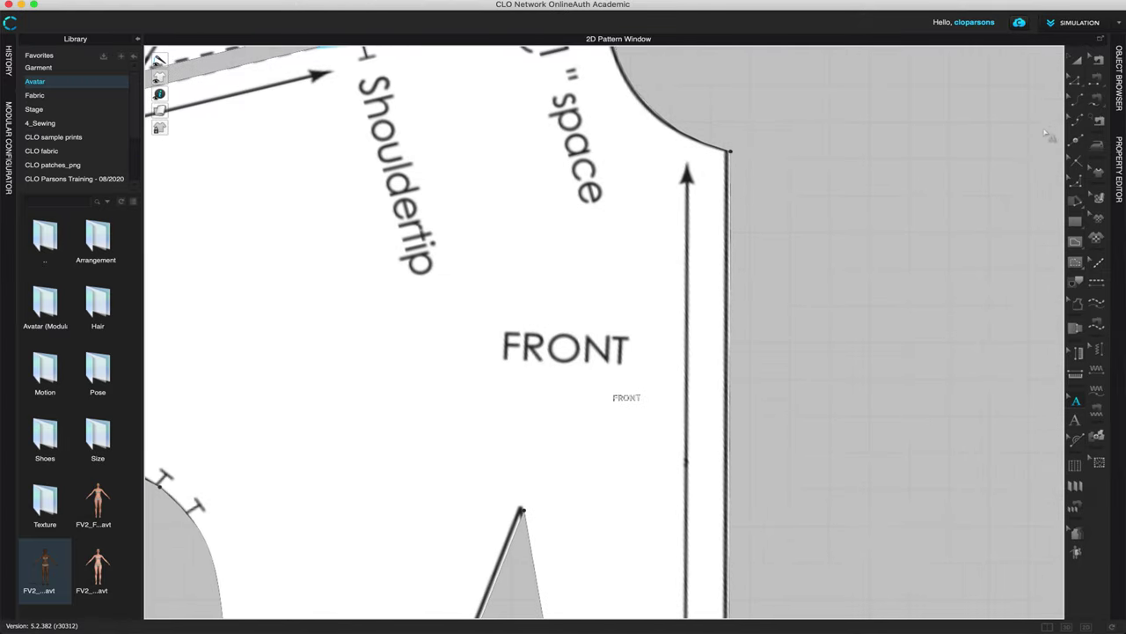
scroll(812, 279, "left", 3)
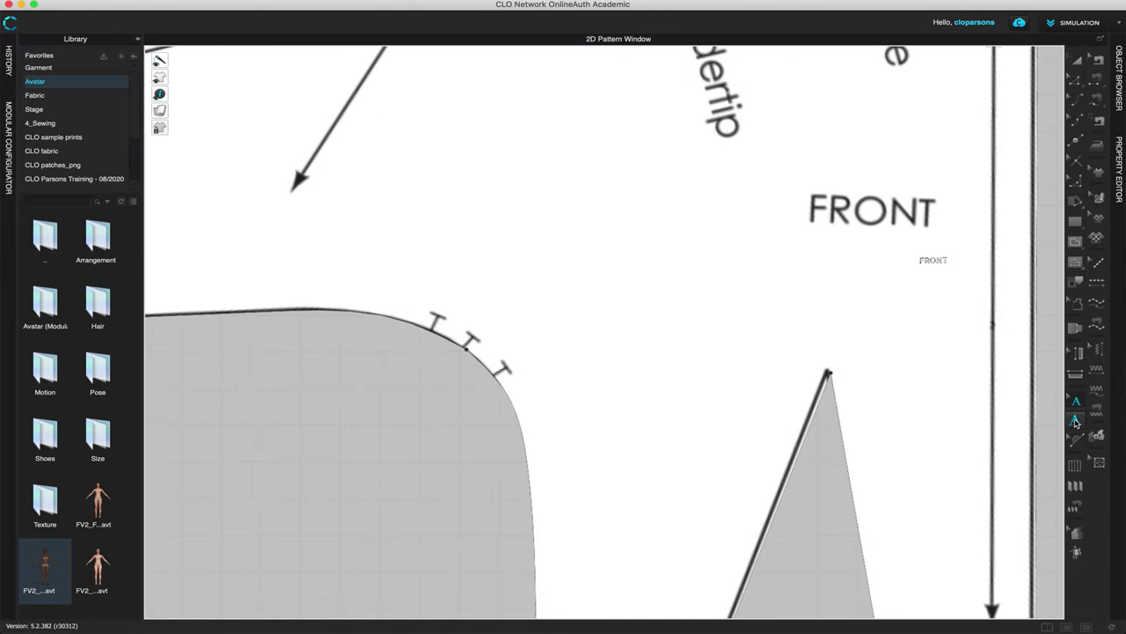
left_click(1076, 164)
scroll(616, 343, "up", 3)
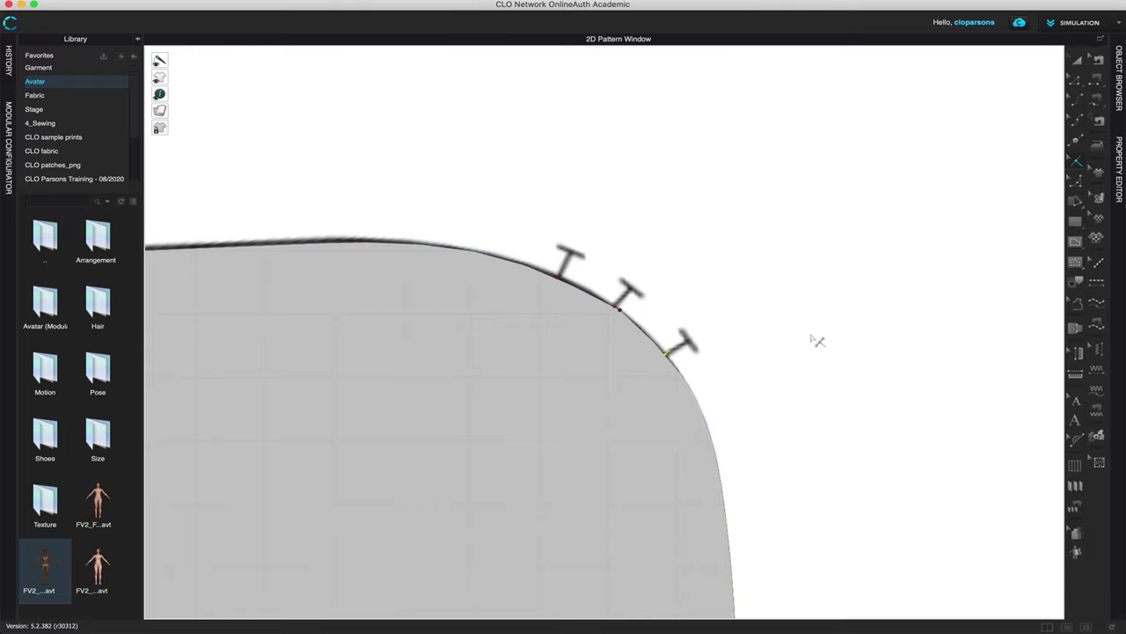
- Add three notches along the back piece's underarm curve at the notch marks in the book image
scroll(815, 339, "down", 6)
scroll(754, 431, "up", 10)
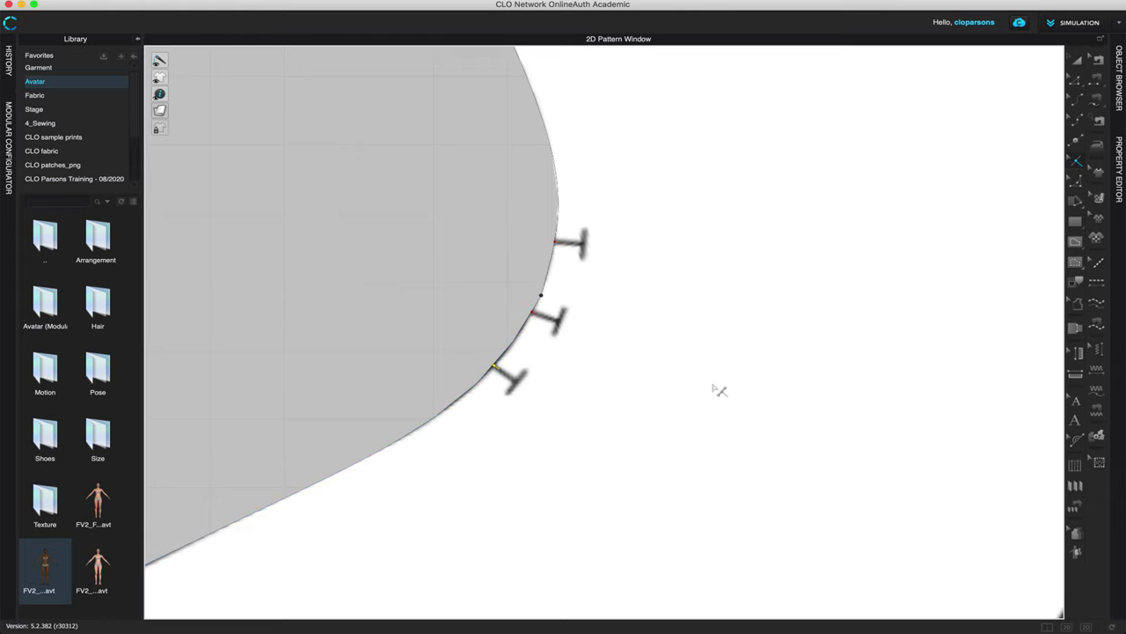
scroll(716, 387, "down", 8)
scroll(791, 375, "down", 2)
scroll(823, 352, "up", 3)
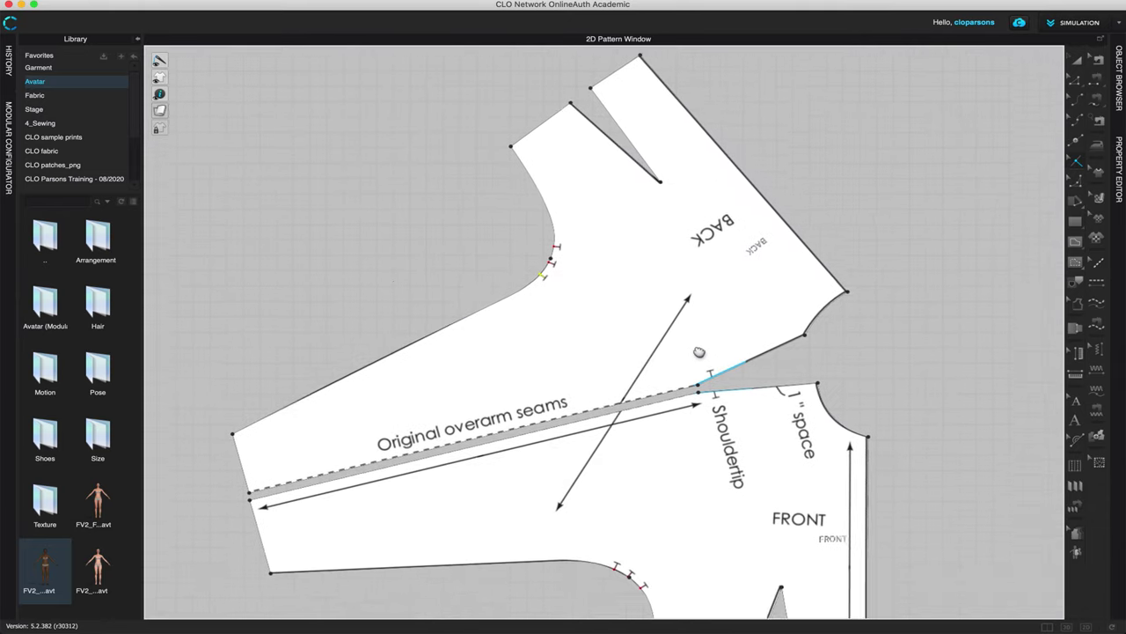
- Select the kimono's internal outline on the original book image piece and delete it
scroll(823, 340, "down", 5)
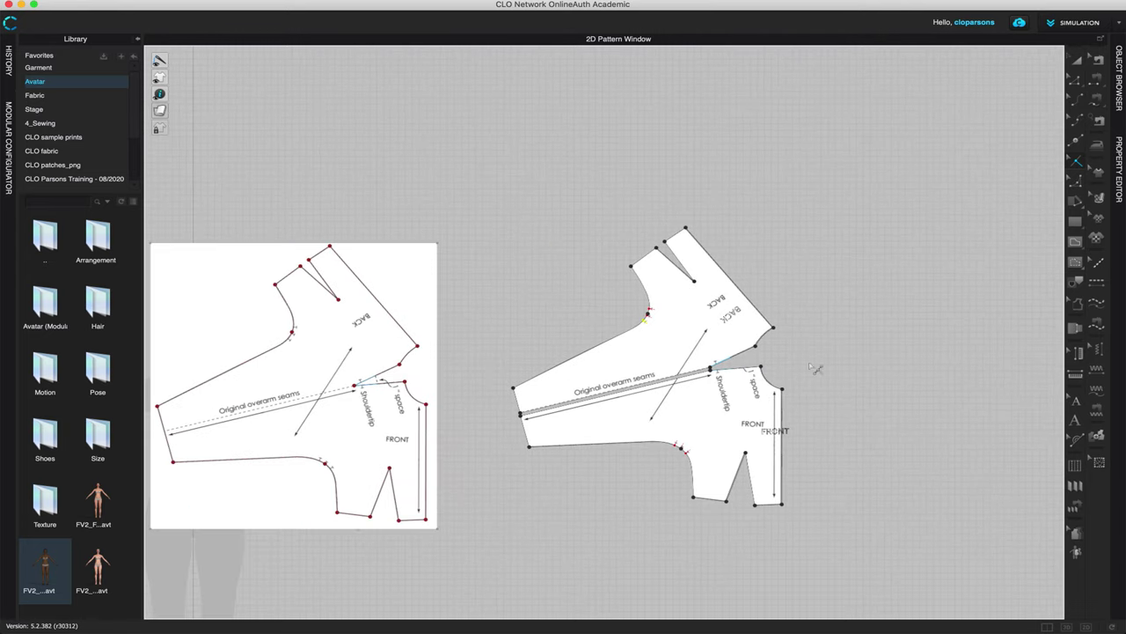
key("a")
left_click_drag(264, 214, 541, 570)
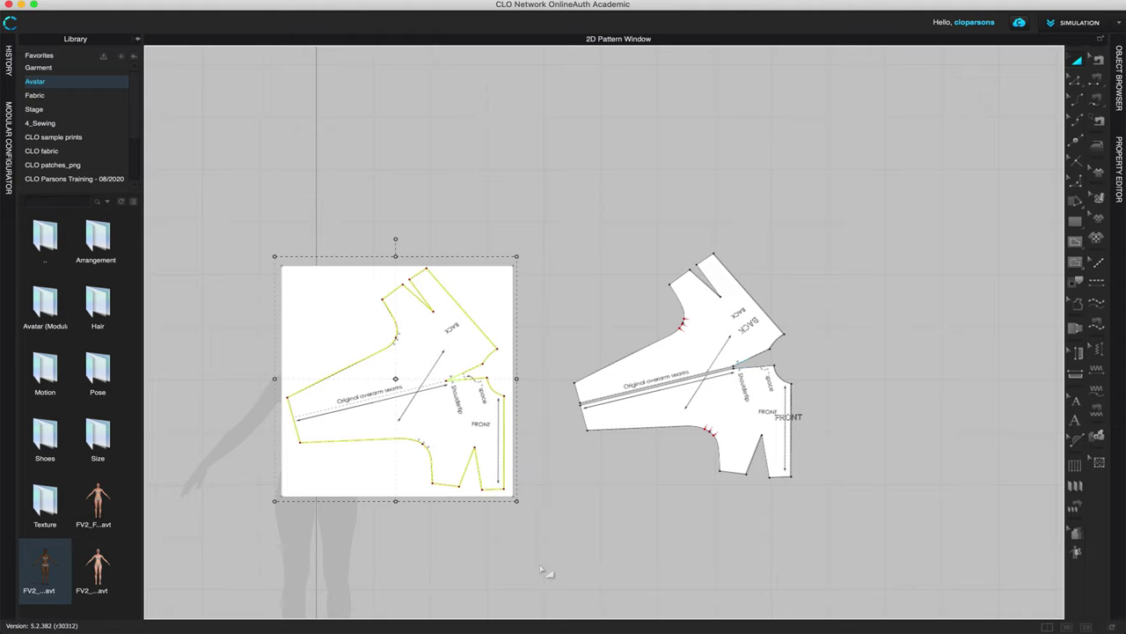
- Unlock all pattern outlines and select the rectangular book image piece
left_click(328, 297)
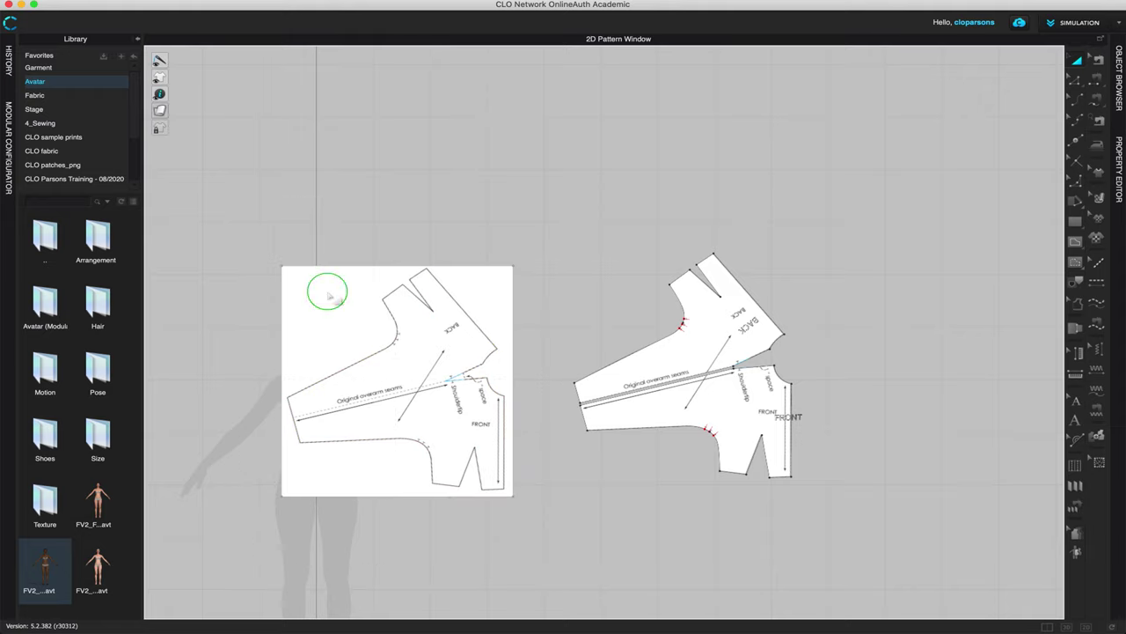
right_click(328, 298)
left_click(364, 338)
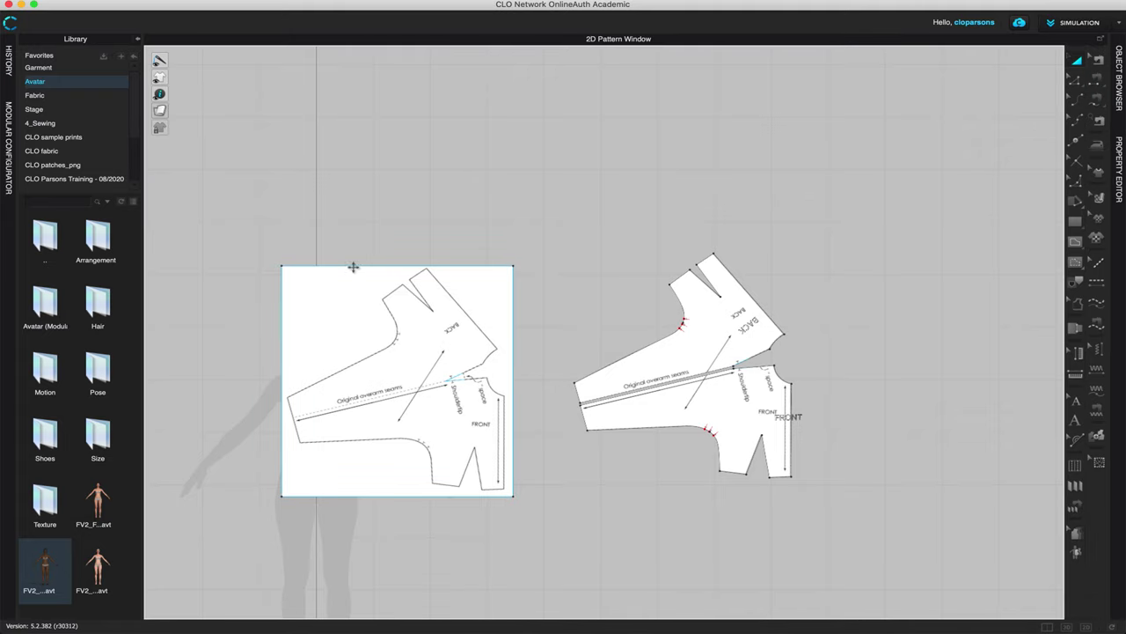
left_click(337, 282)
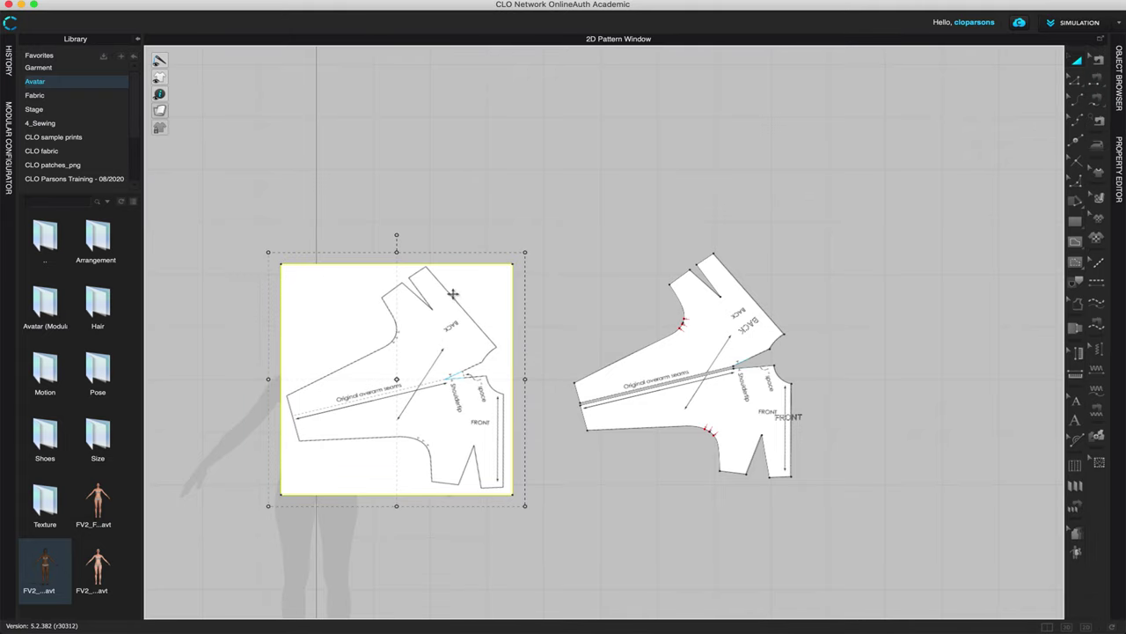
- Delete the rectangular book image piece, keeping only the traced front and back kimono pieces
key("Delete")
scroll(396, 322, "down", 5)
scroll(362, 339, "up", 2)
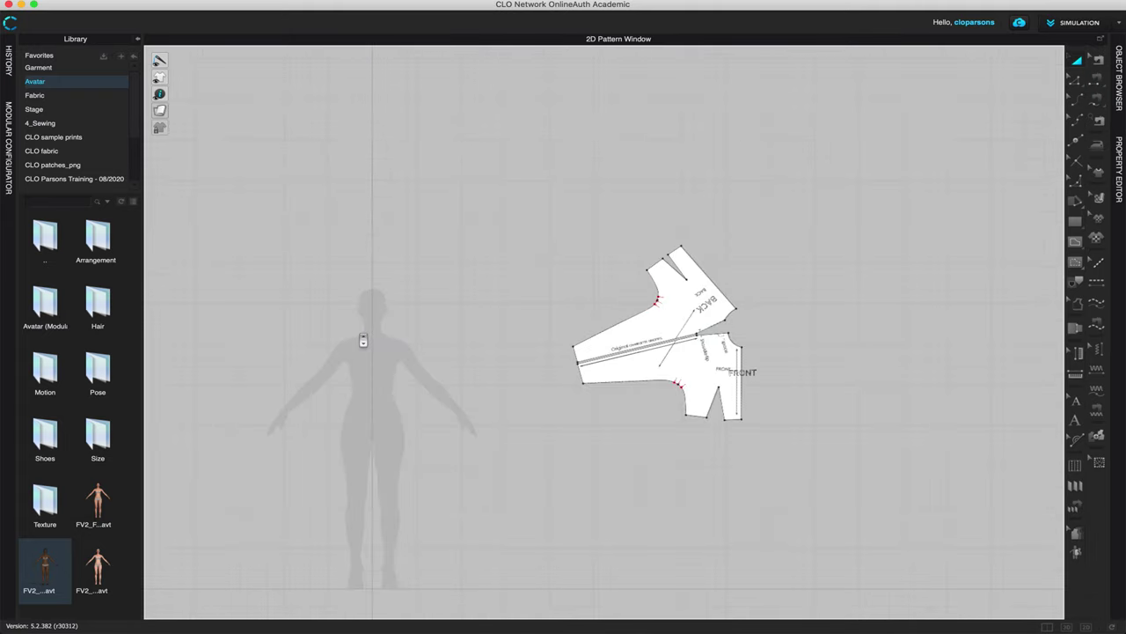
scroll(362, 339, "up", 3)
middle_click_drag(691, 370, 424, 303)
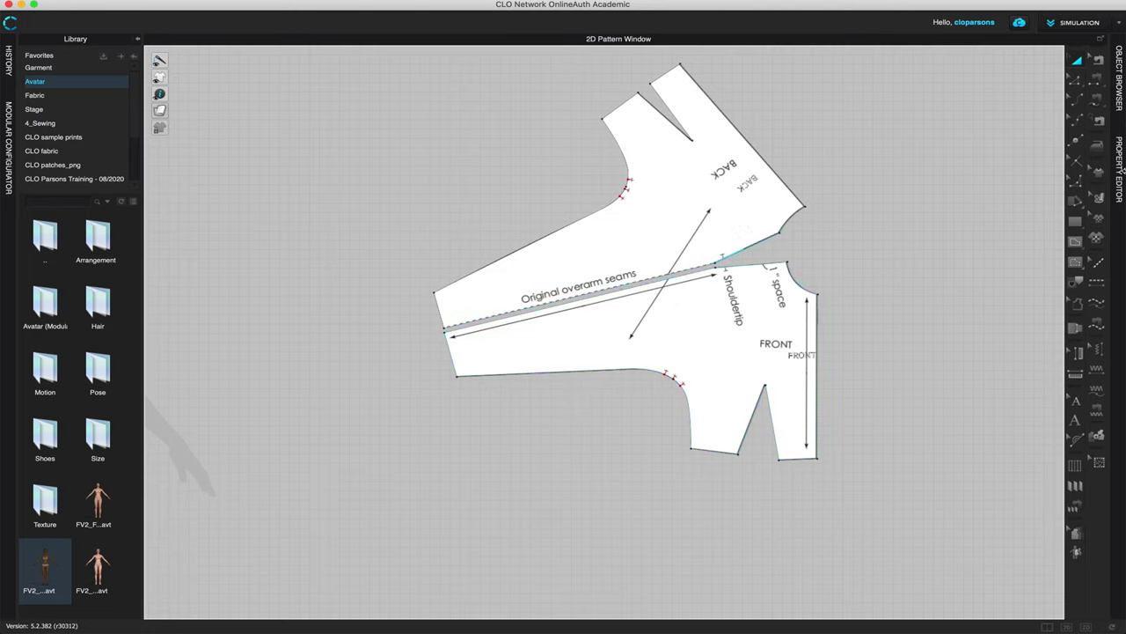
- Apply a fresh (Default_for_Simulation) fabric from the library to the back piece and assign the same fabric to the front piece
left_click(1122, 79)
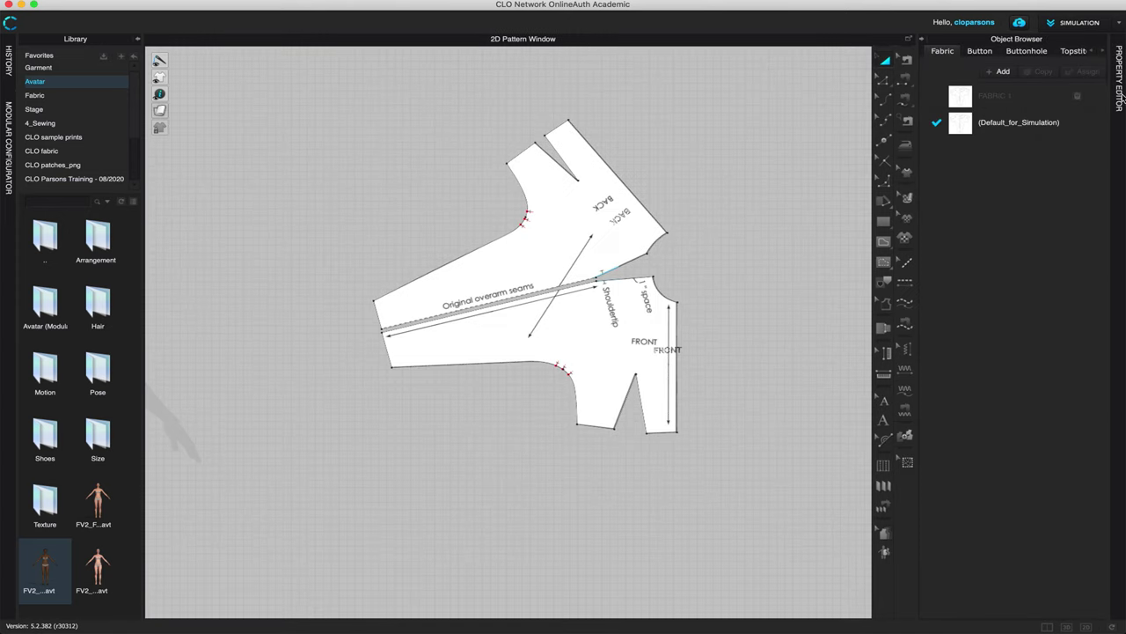
left_click(1037, 124)
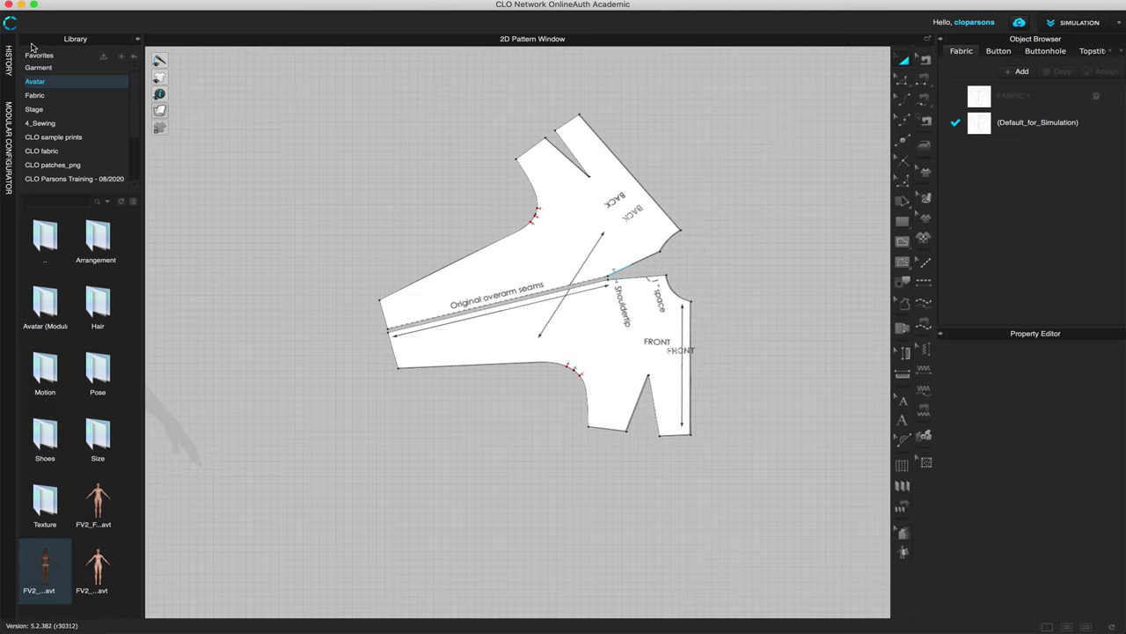
left_click(51, 99)
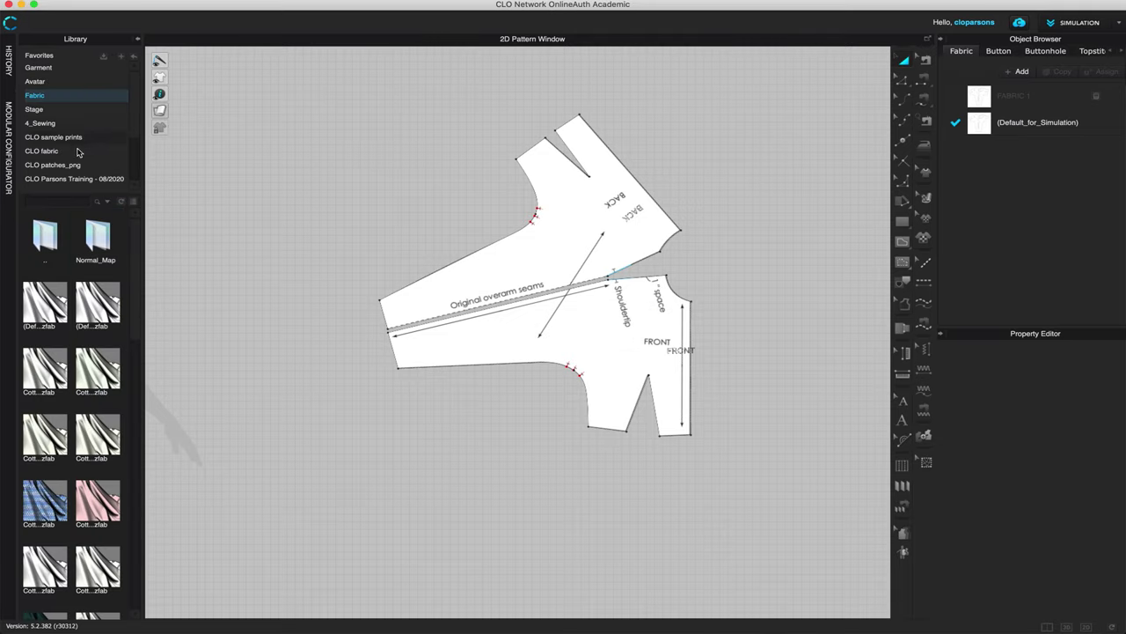
mouse_move(58, 304)
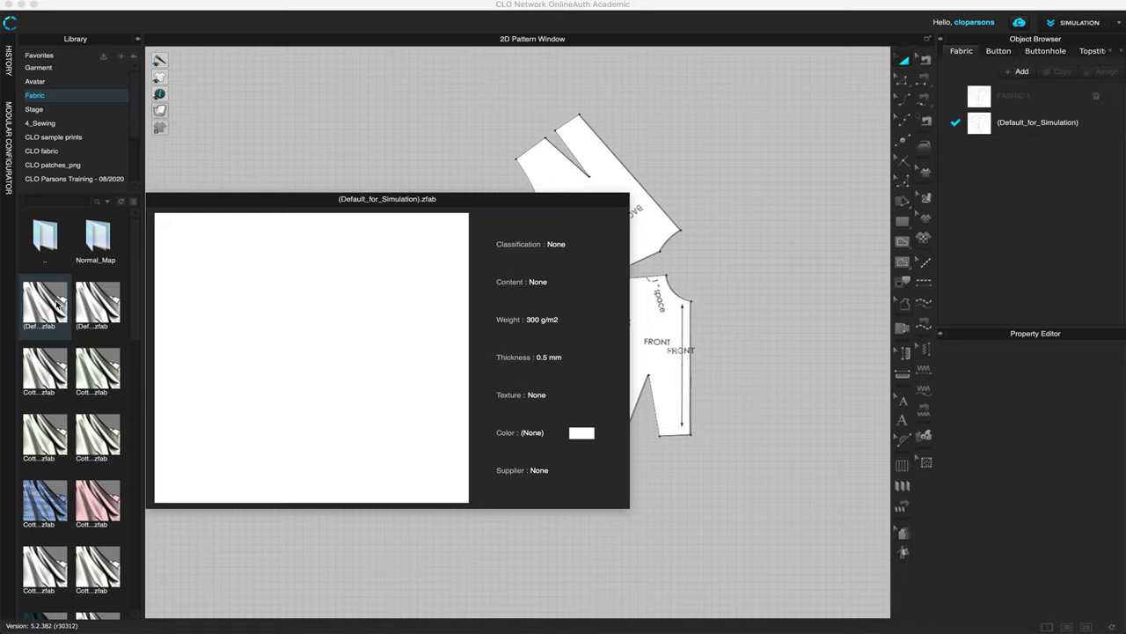
mouse_move(93, 304)
left_click_drag(37, 306, 568, 261)
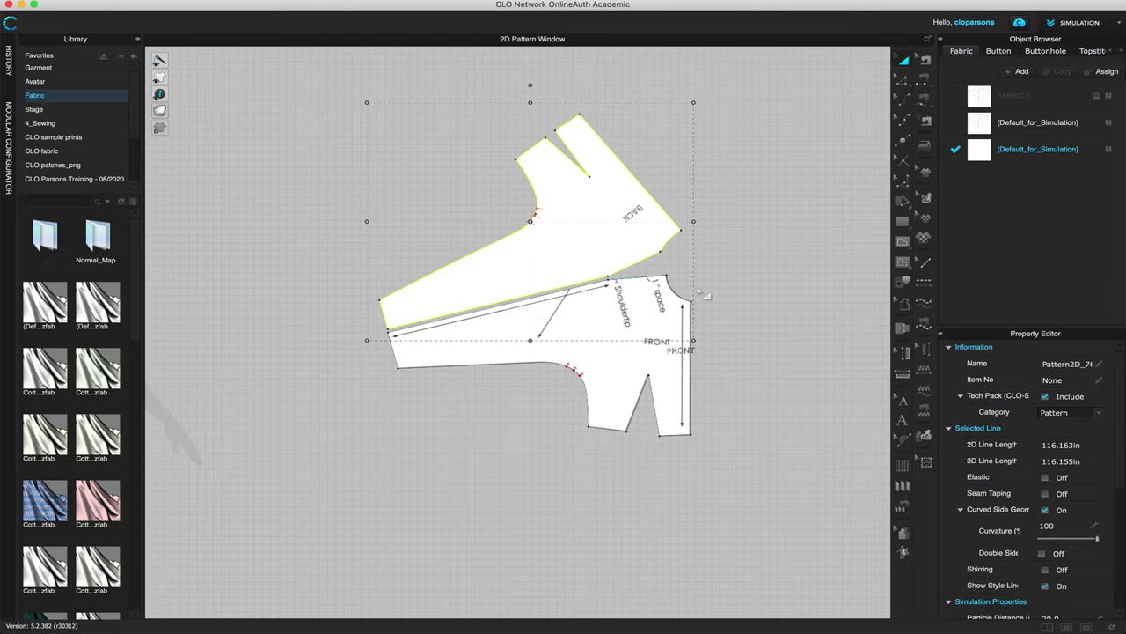
left_click(618, 364)
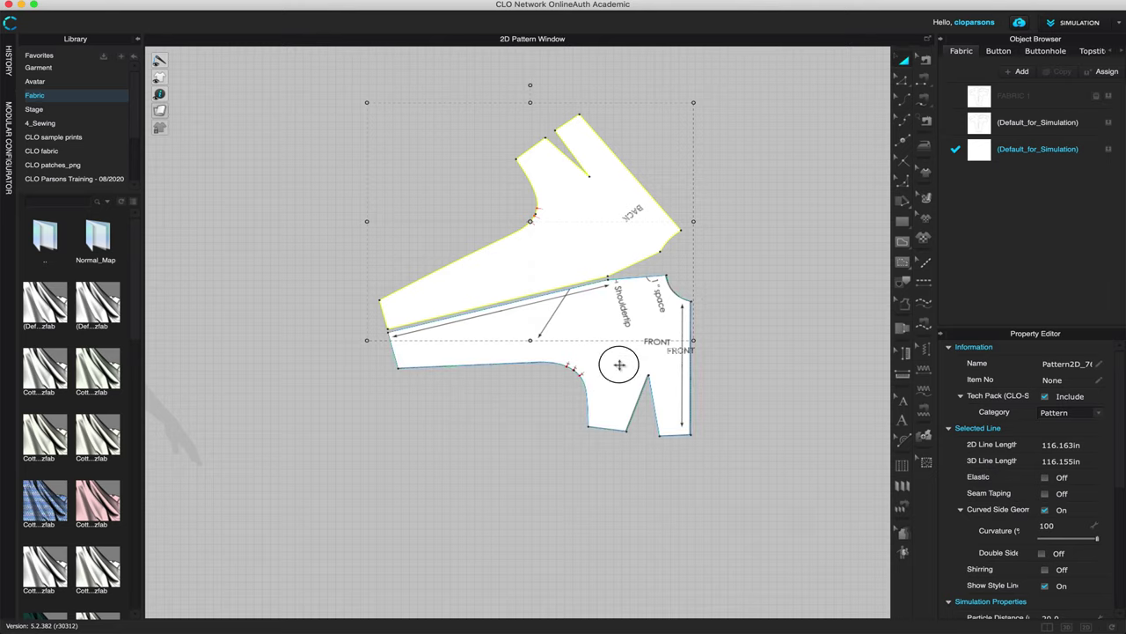
left_click(1109, 150)
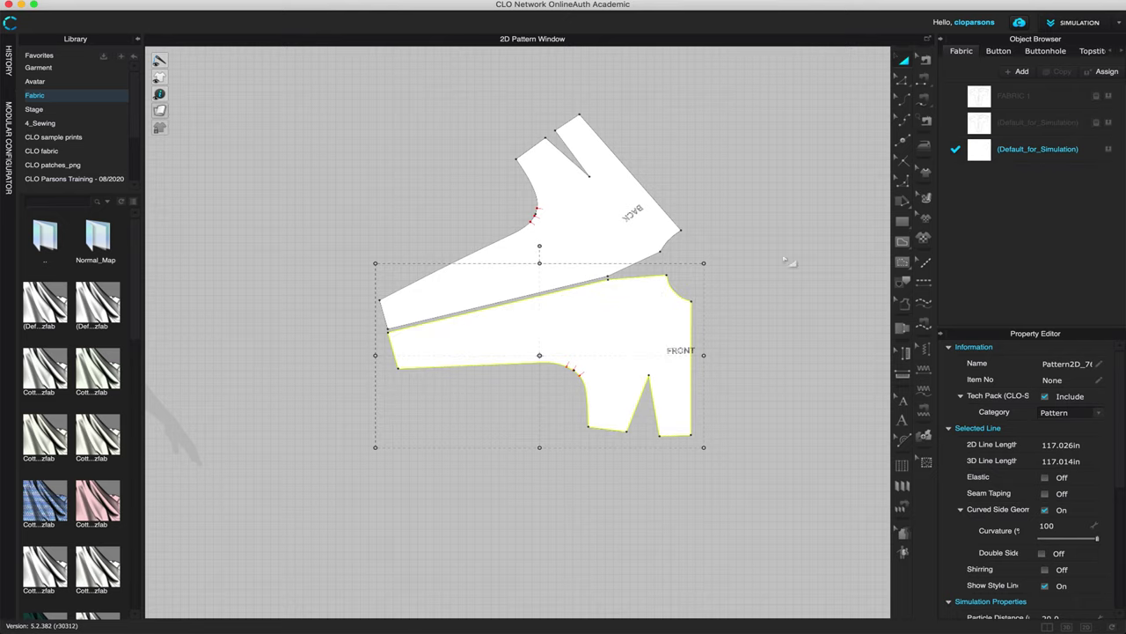
scroll(832, 276, "down", 5)
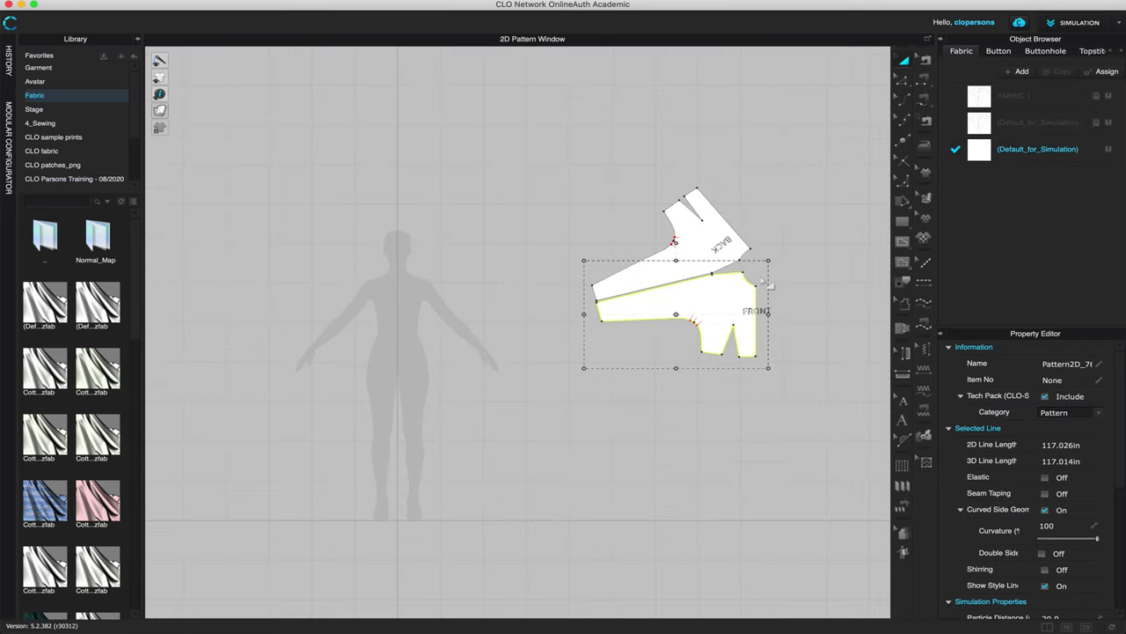
scroll(560, 321, "up", 3)
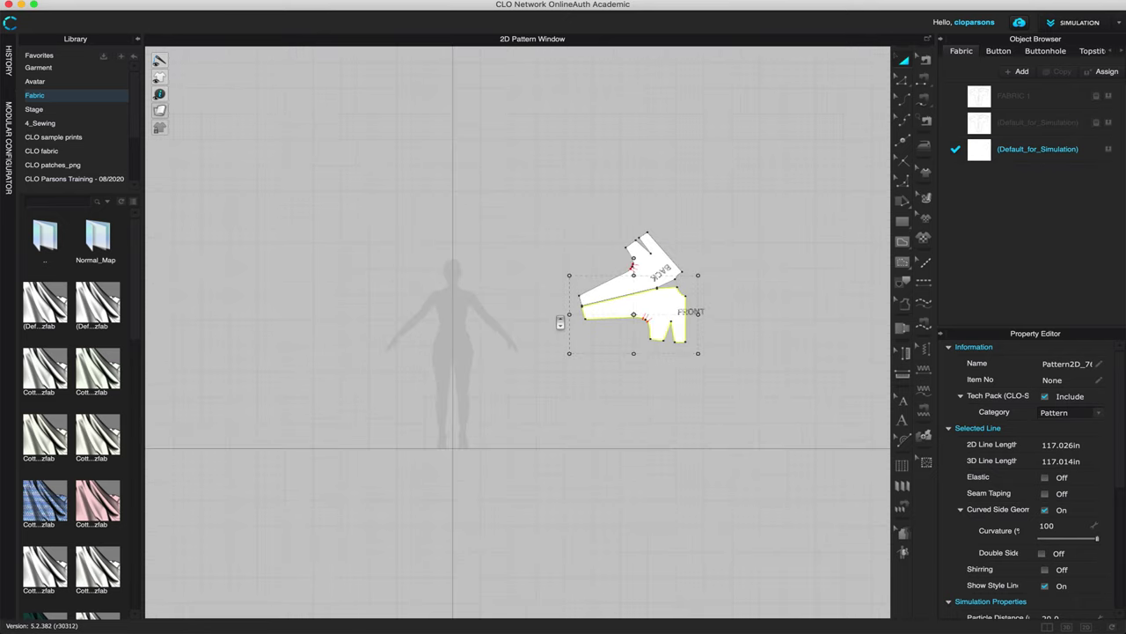
right_click_drag(592, 171, 360, 183)
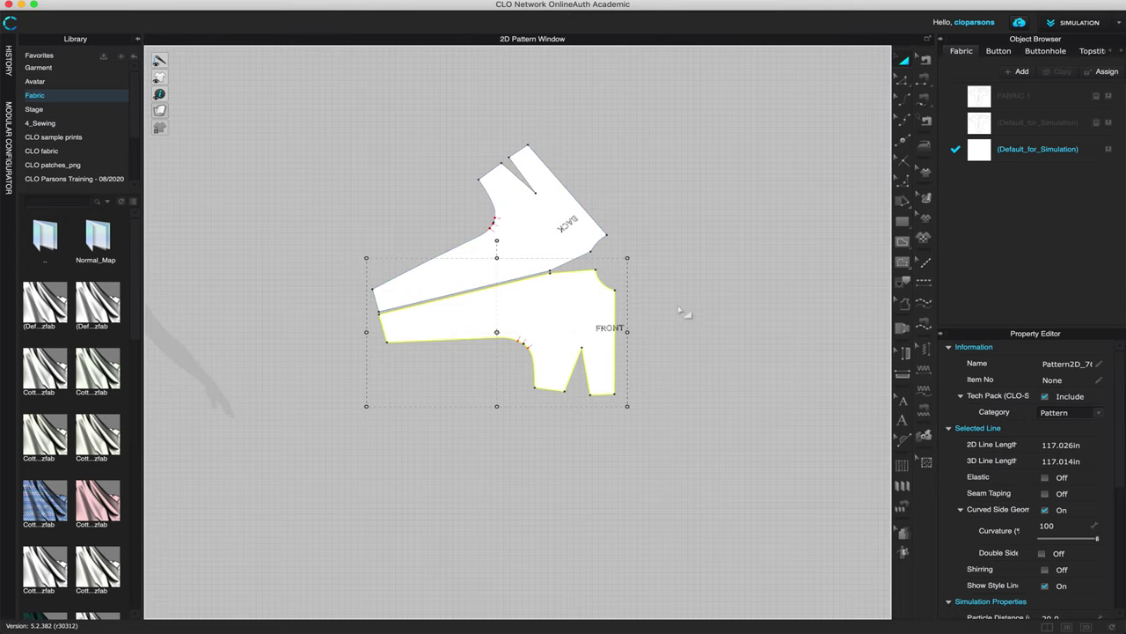
scroll(690, 308, "up", 3)
scroll(660, 309, "down", 3)
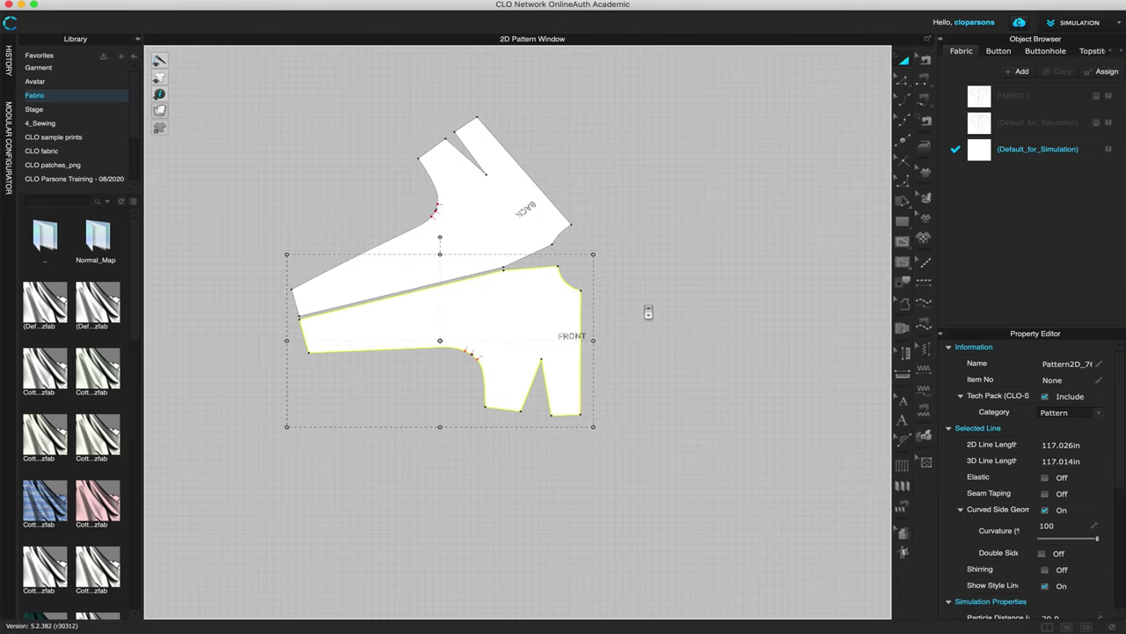